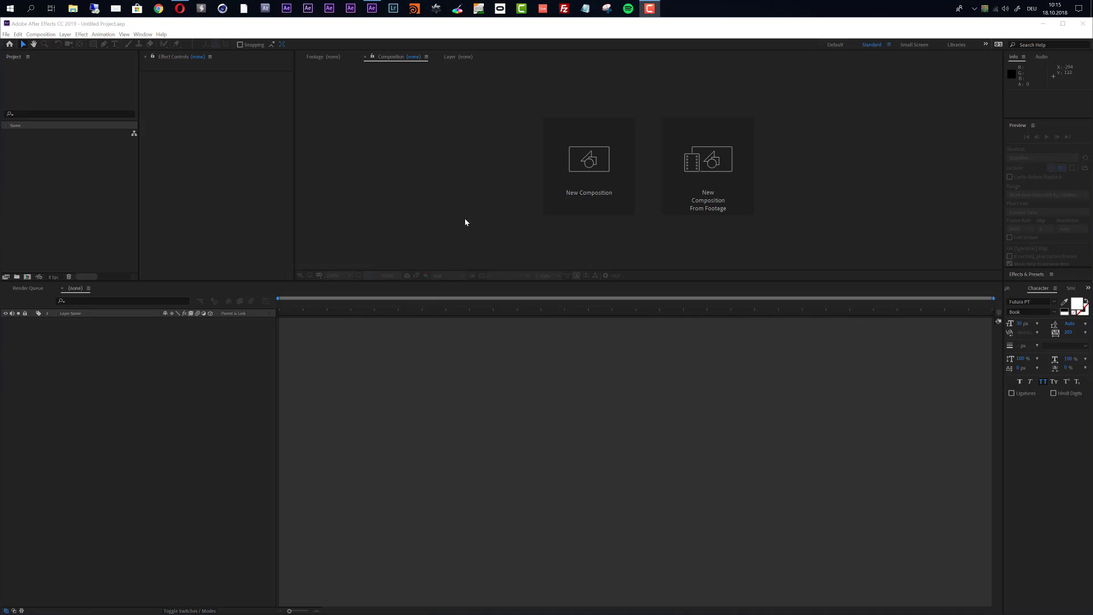
Open the project file Business Network Opener.aep and accept its conversion to the current version
left_click(4, 34)
left_click(23, 59)
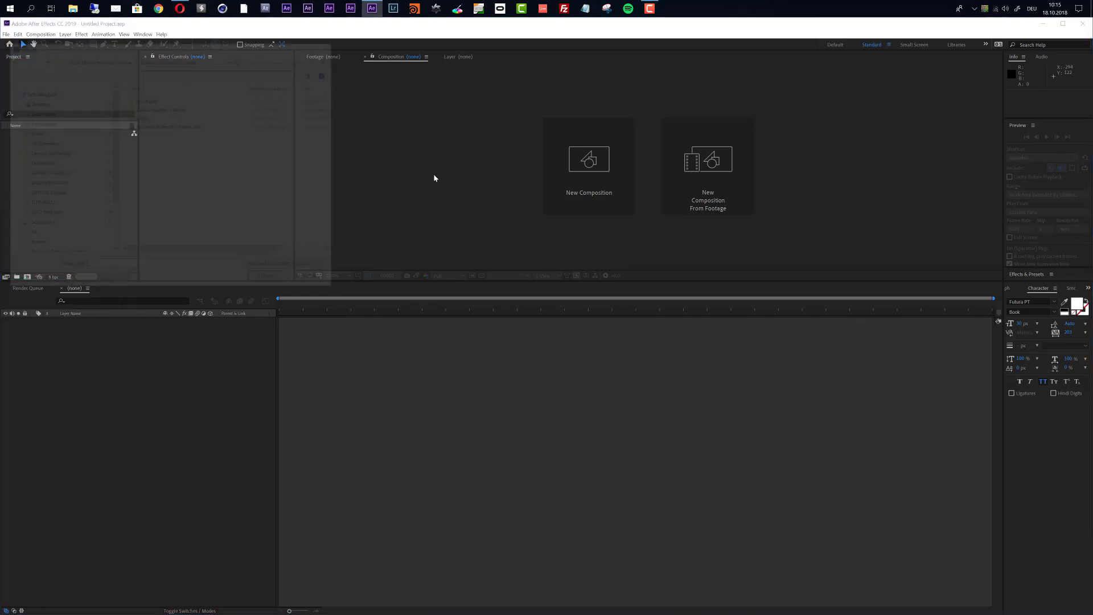
left_click(155, 125)
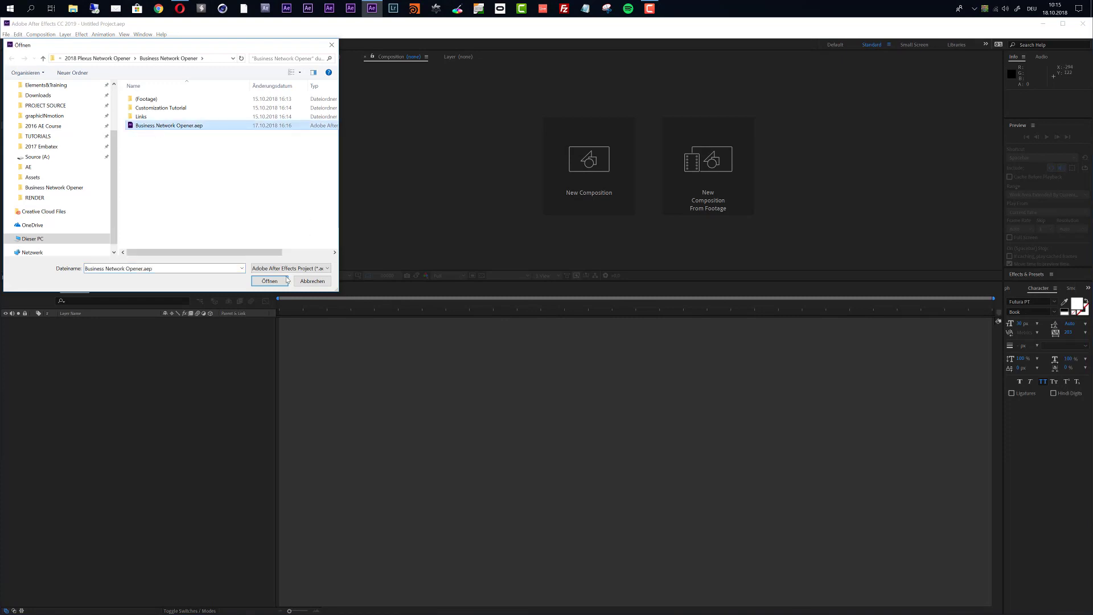
left_click(285, 280)
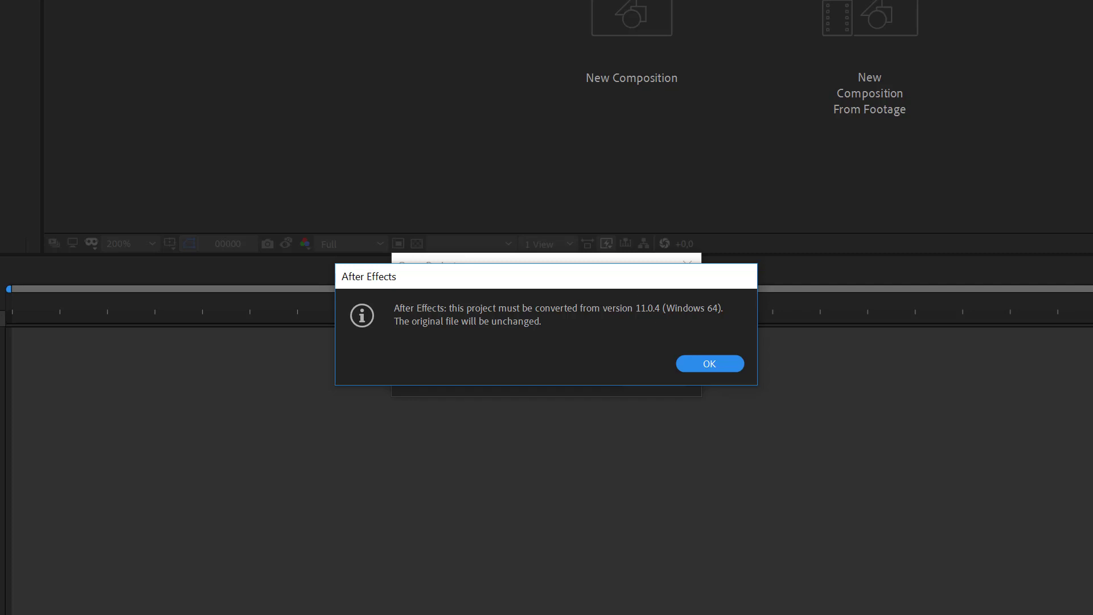
left_click(714, 364)
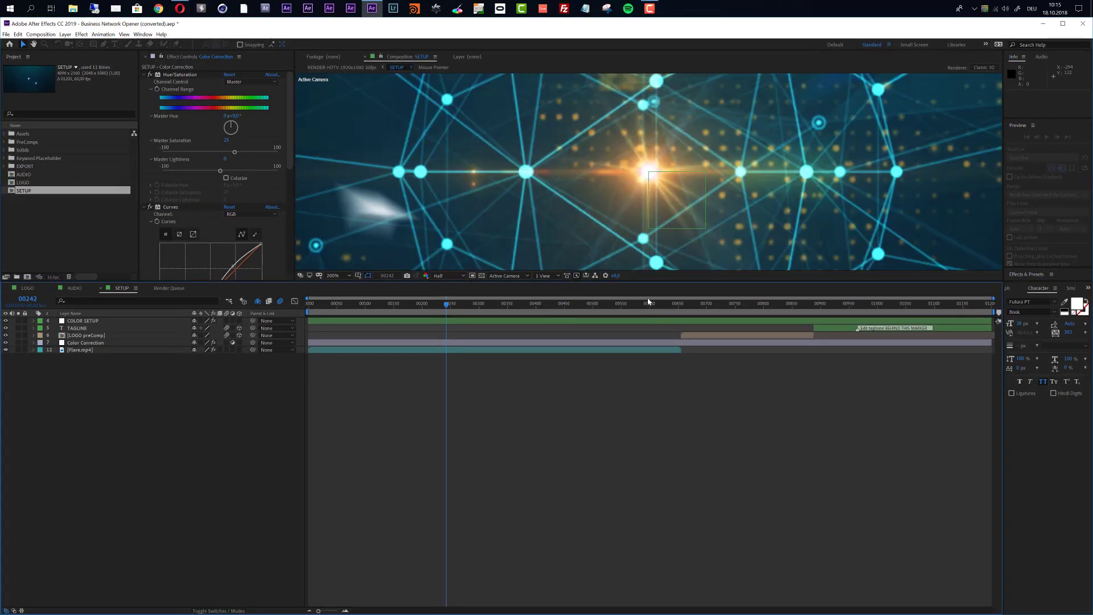
scroll(346, 257, "down", 6)
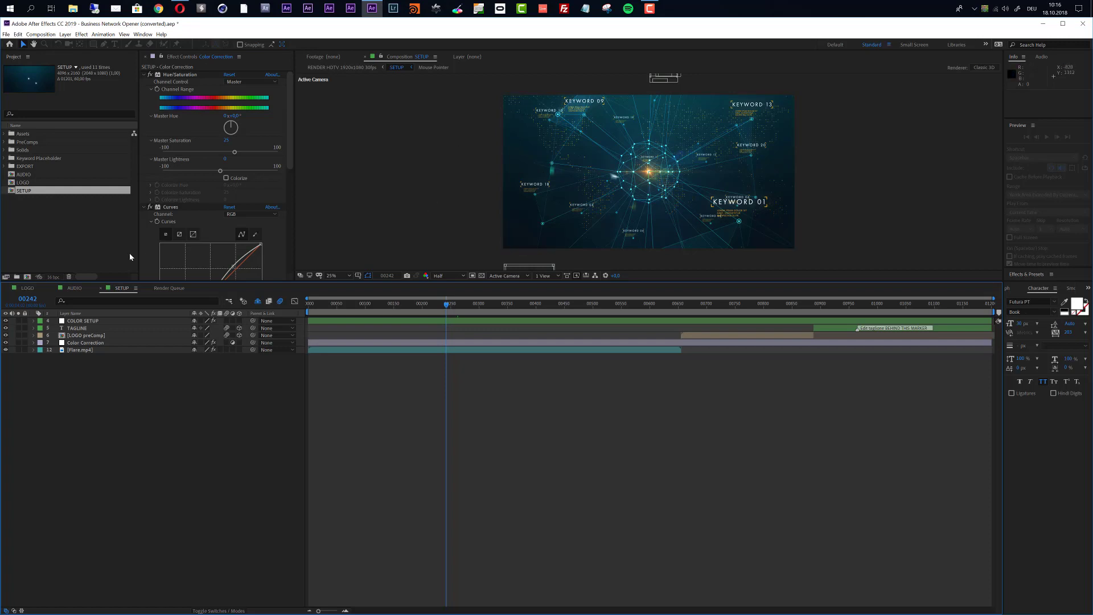
Open the LOGO composition at frame 118 and inspect the editable YOUR LOGO text layer
left_click(32, 289)
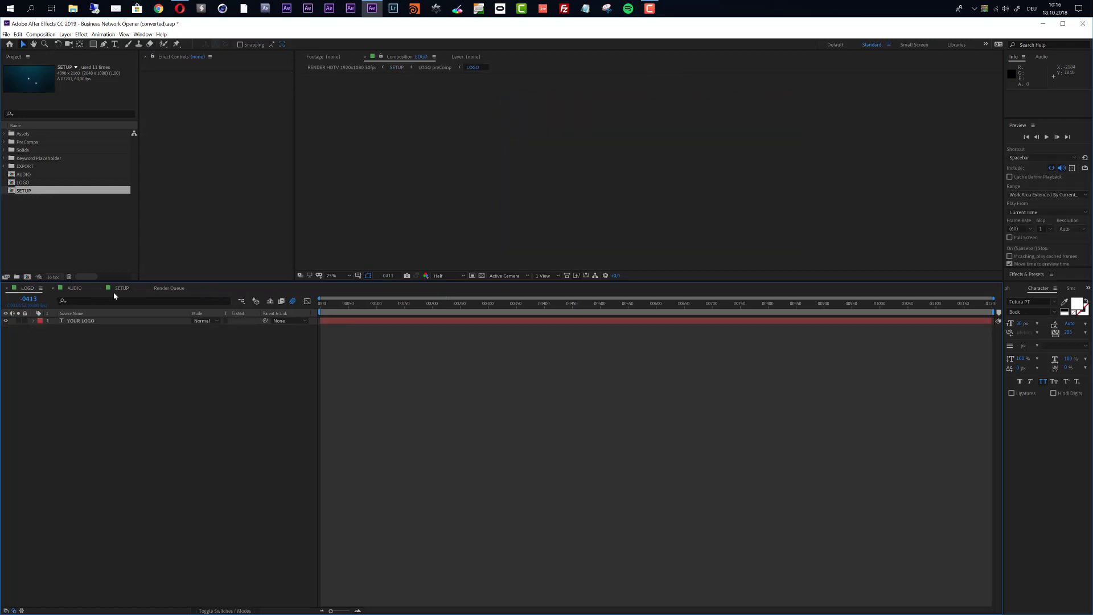
left_click(23, 183)
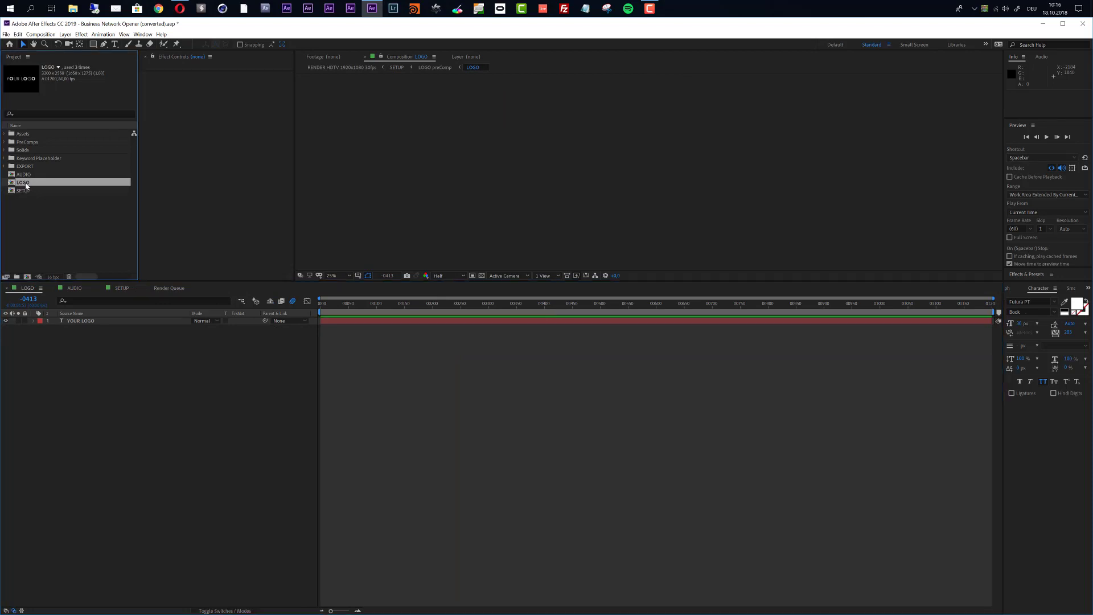
left_click(387, 302)
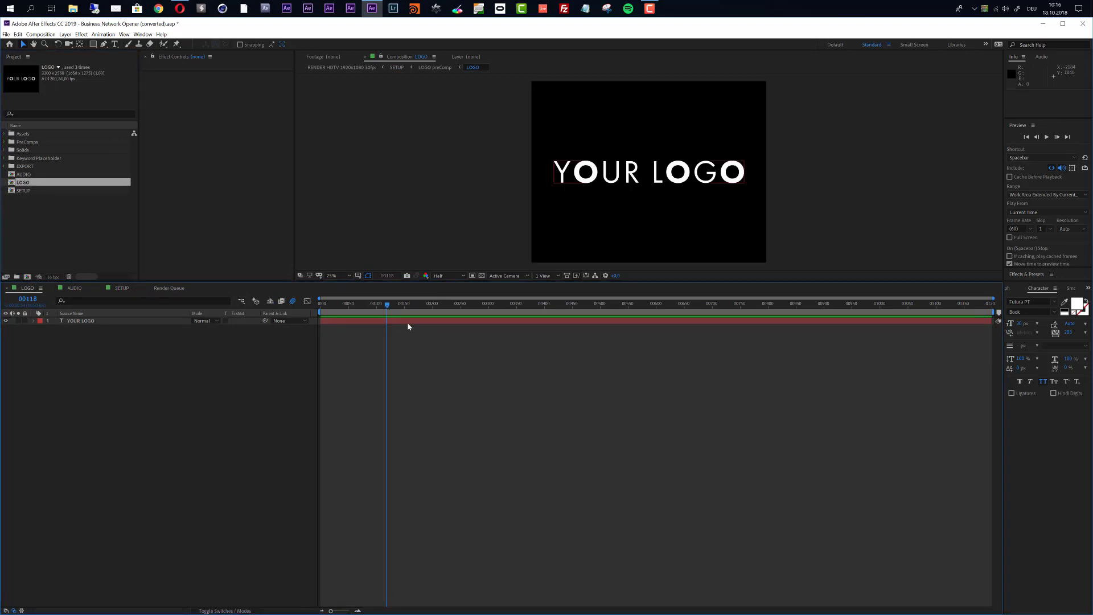
left_click(407, 322)
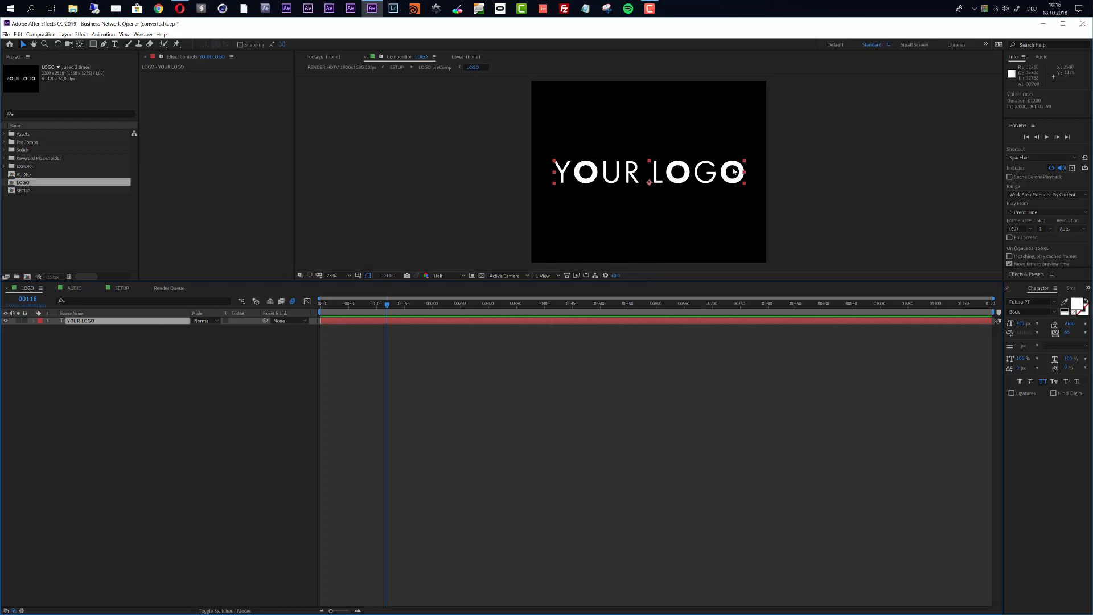
double_click(438, 324)
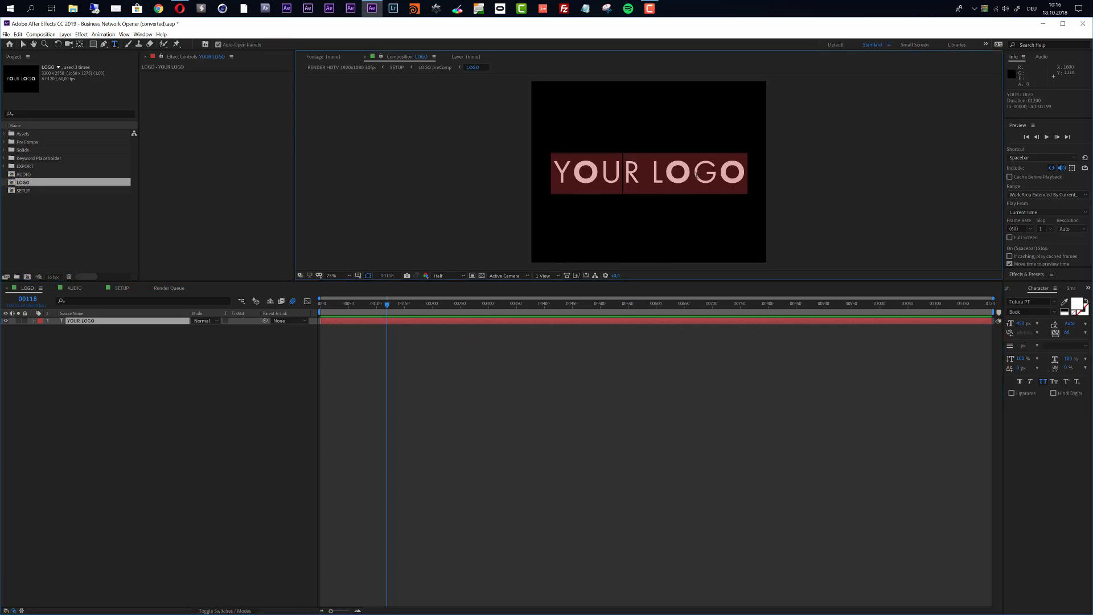
left_click(428, 366)
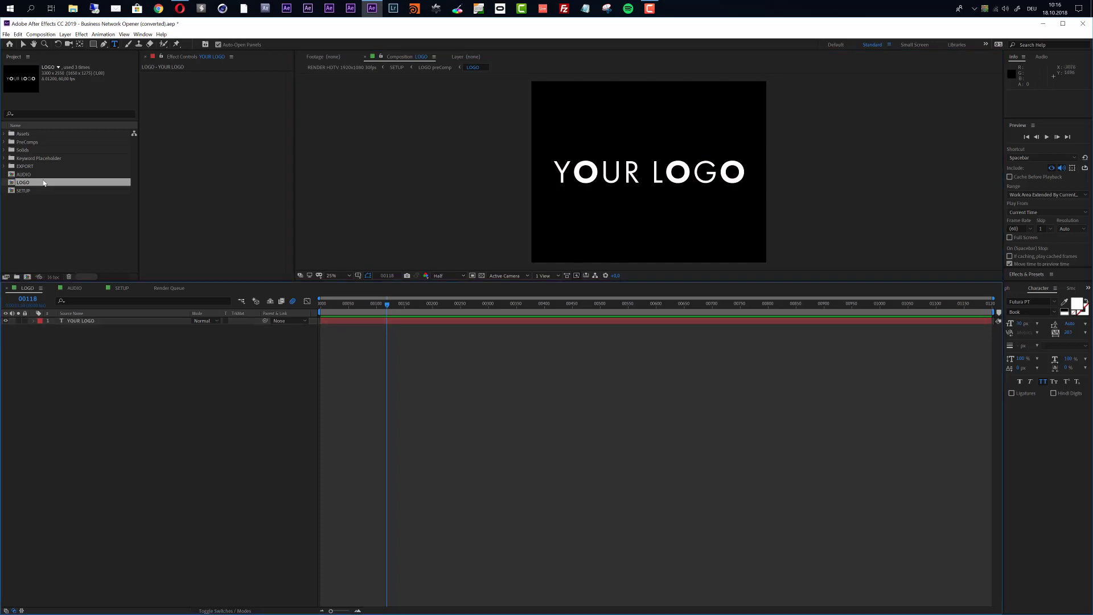
Import the image logo_2_line_png.png into the project as footage
left_click(6, 34)
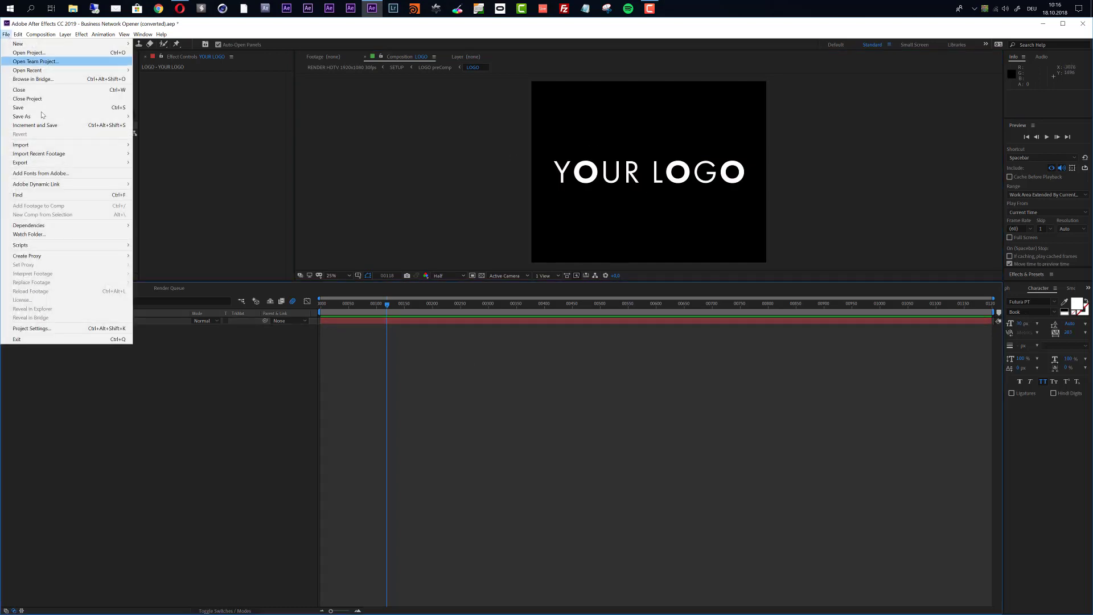
mouse_move(111, 148)
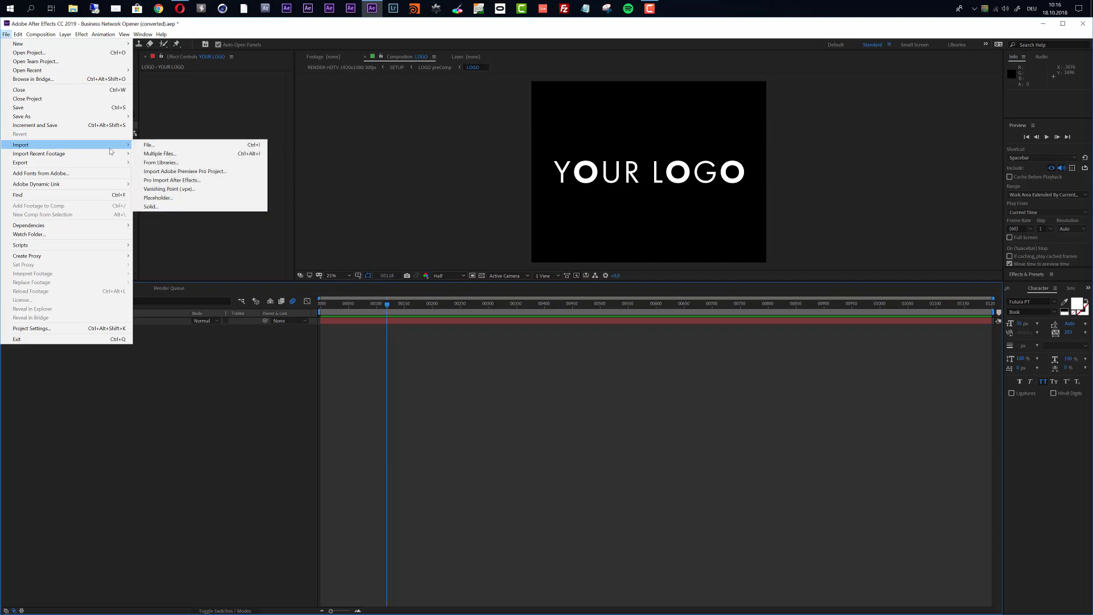
left_click(170, 149)
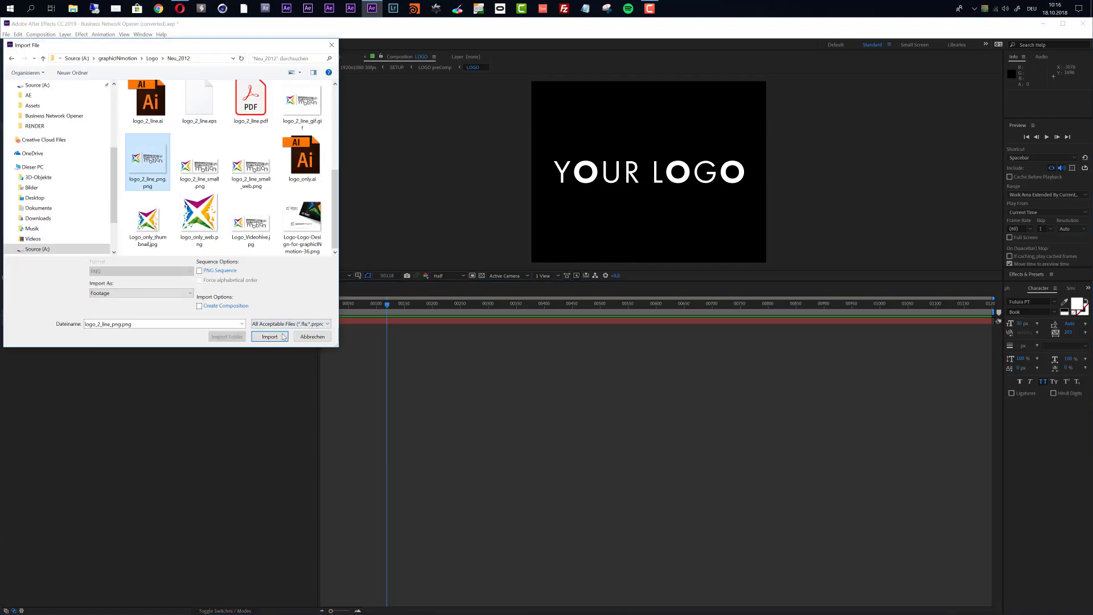
left_click(269, 336)
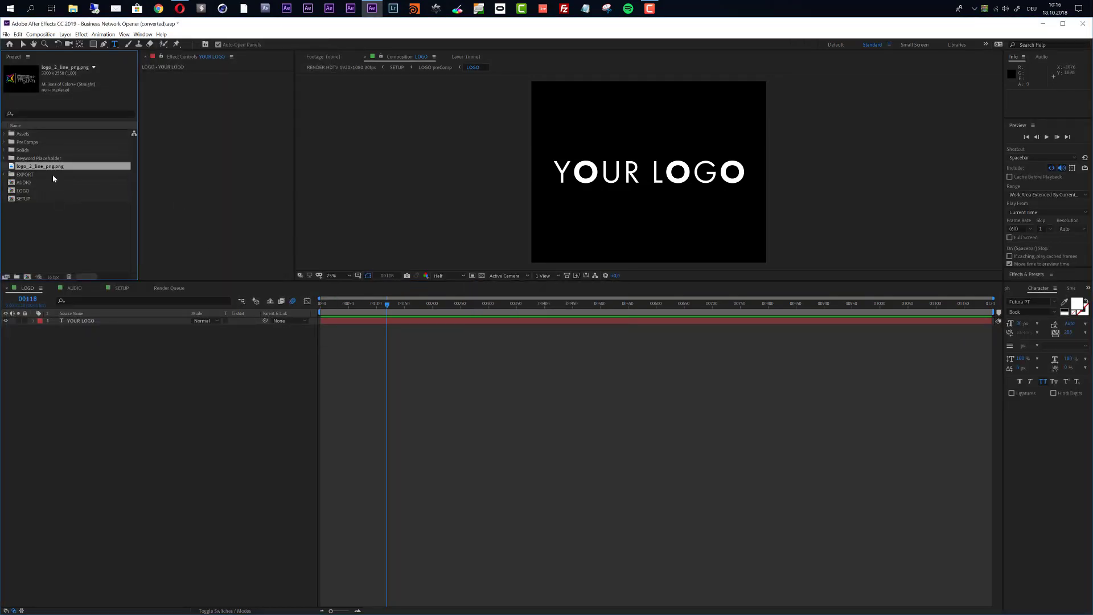
Add logo_2_line_png.png to the LOGO composition above the YOUR LOGO text layer and hide that text layer
left_click_drag(63, 195, 115, 322)
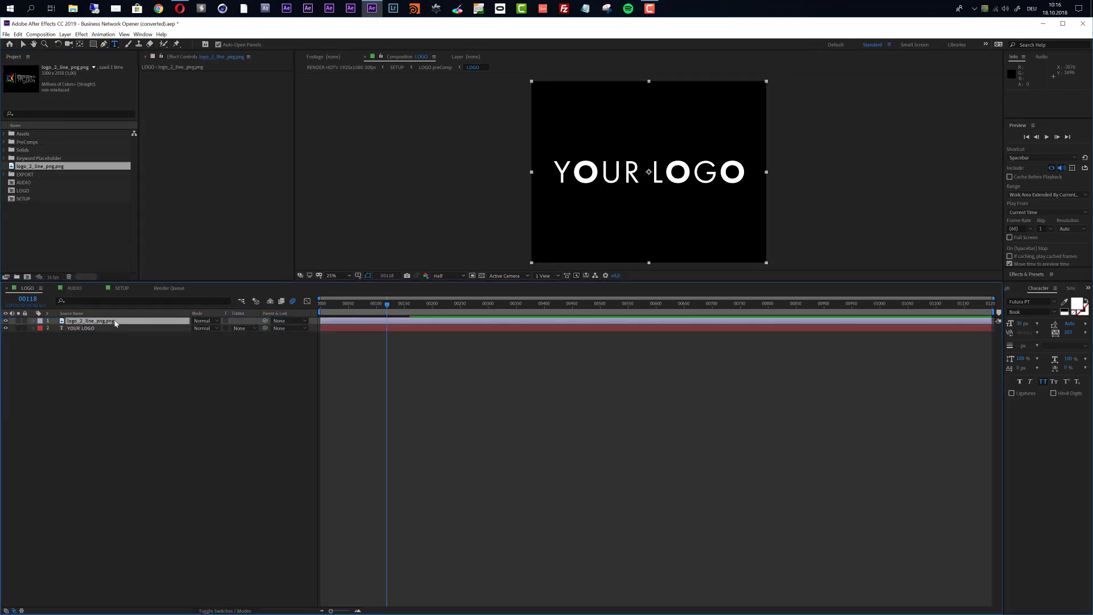
left_click(5, 328)
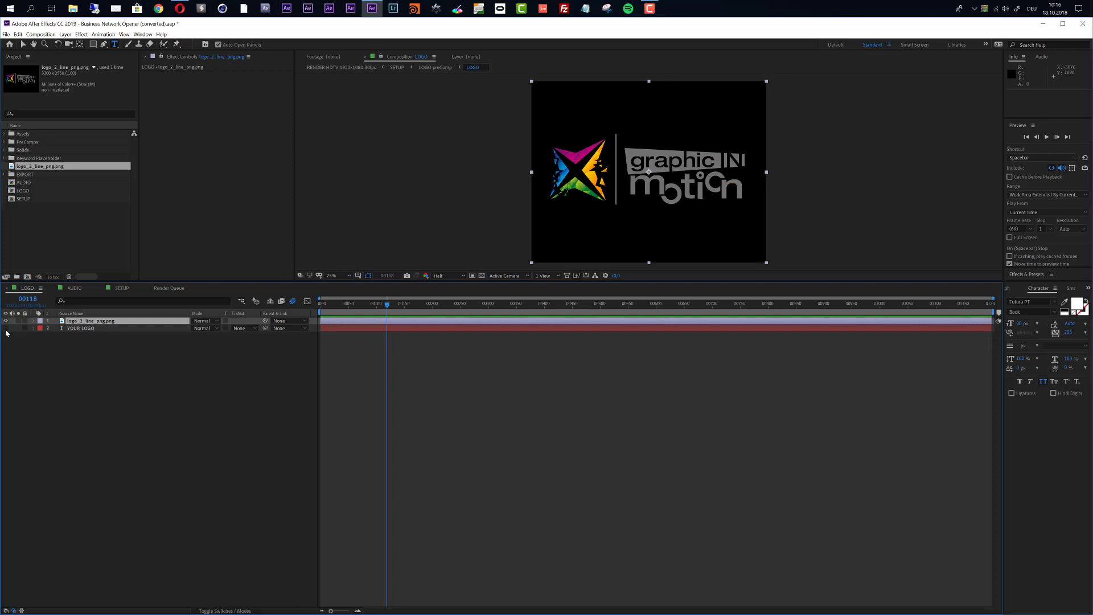
left_click(329, 352)
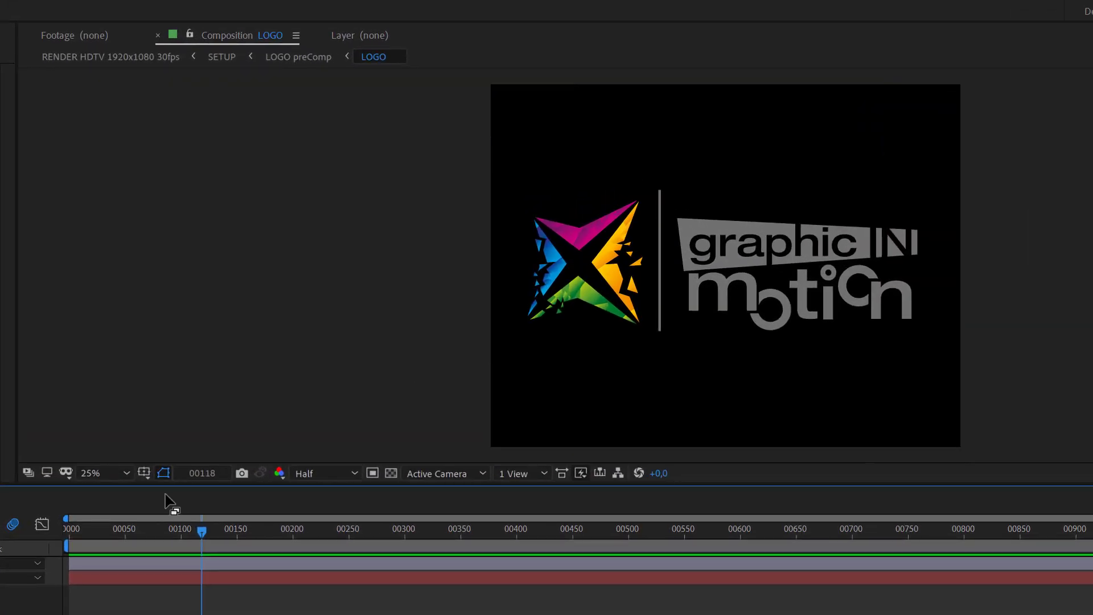
Display the Title/Action Safe guides and scale the logo image layer to 90% in the LOGO composition
left_click(145, 477)
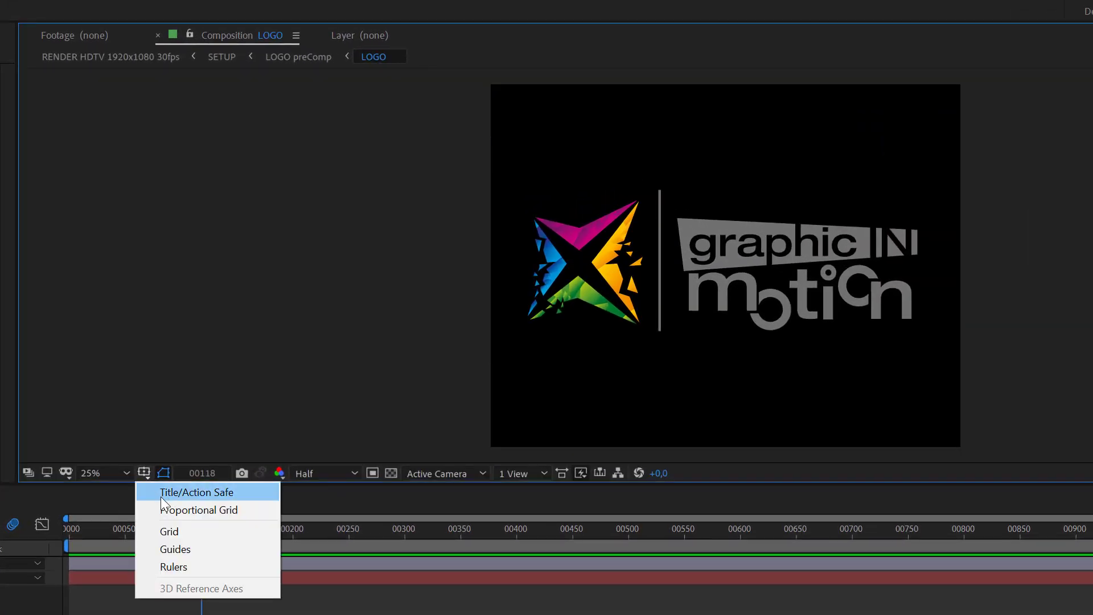
left_click(230, 499)
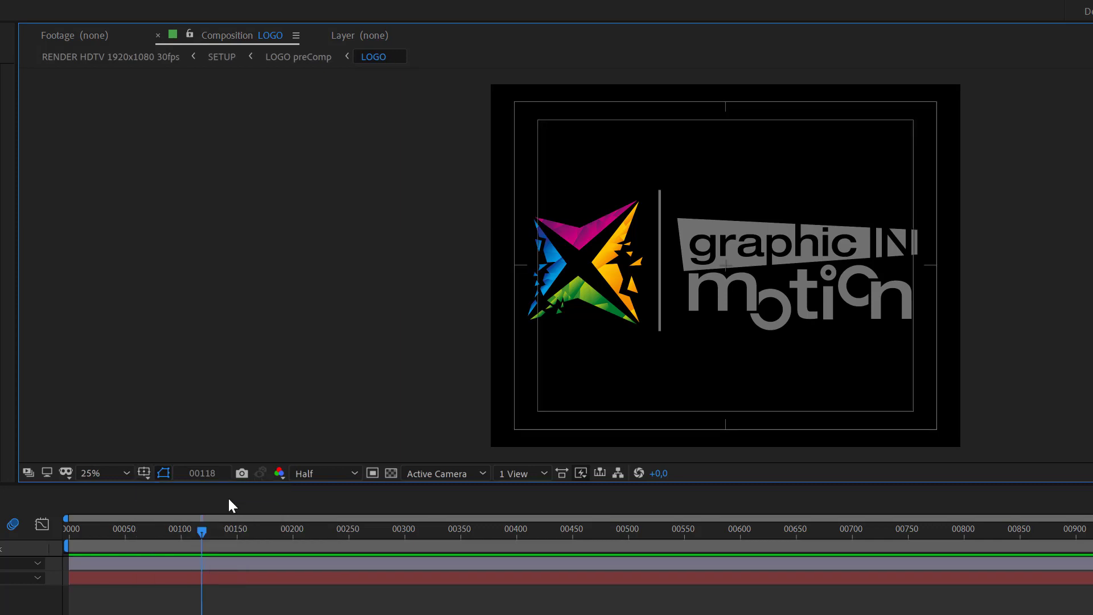
left_click(346, 568)
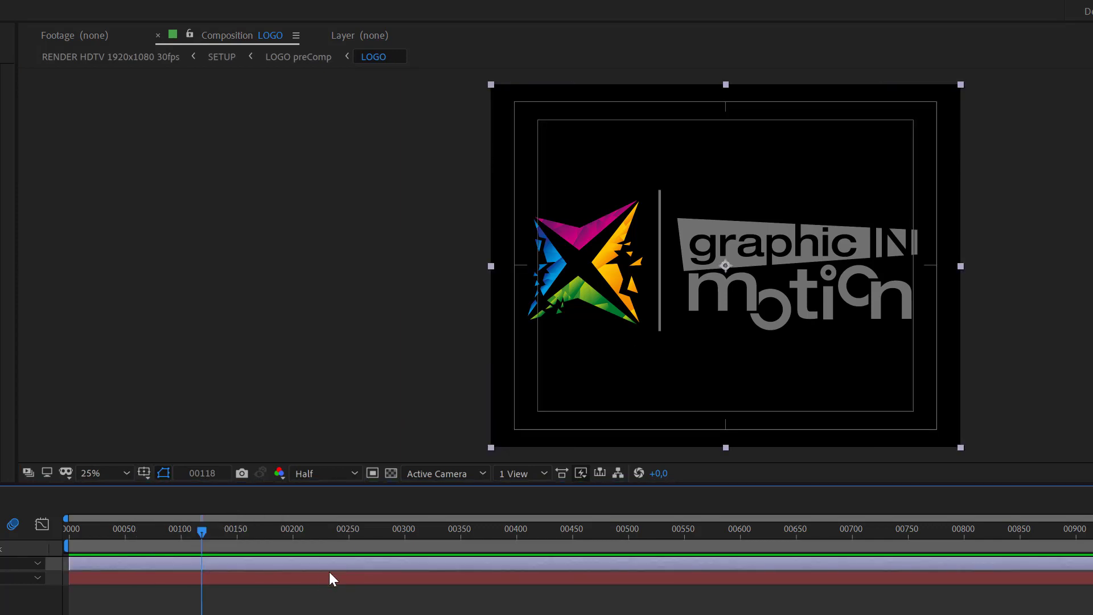
key("p")
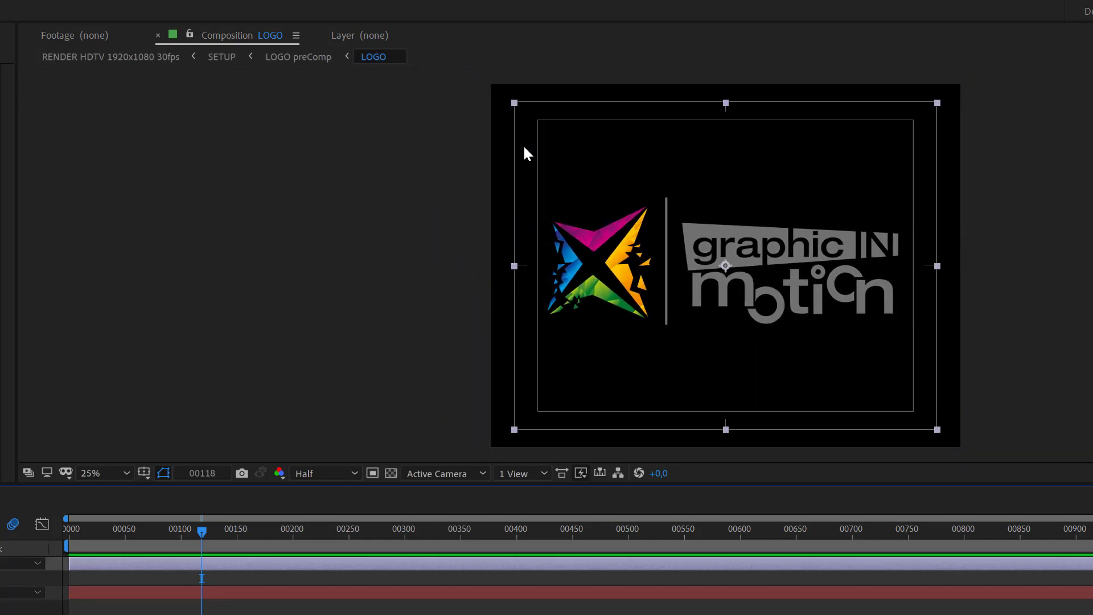
left_click(284, 606)
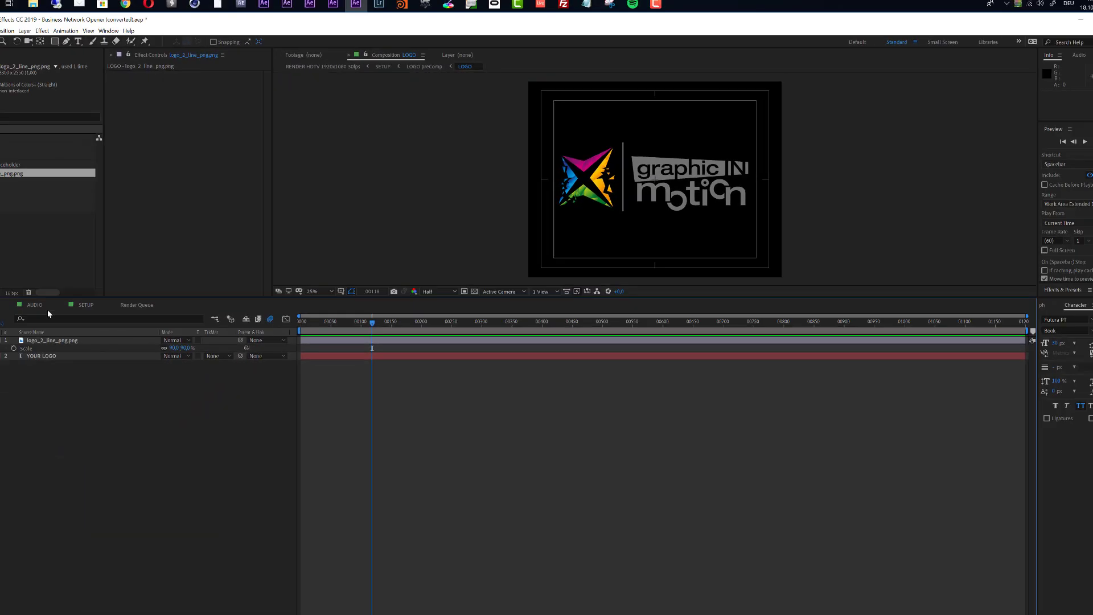
Import 11827690_silver-tech-logo_by_alkis_preview.mp3 from the template's Assets folder and place it below the SOUND FX layer in the AUDIO composition
left_click(81, 290)
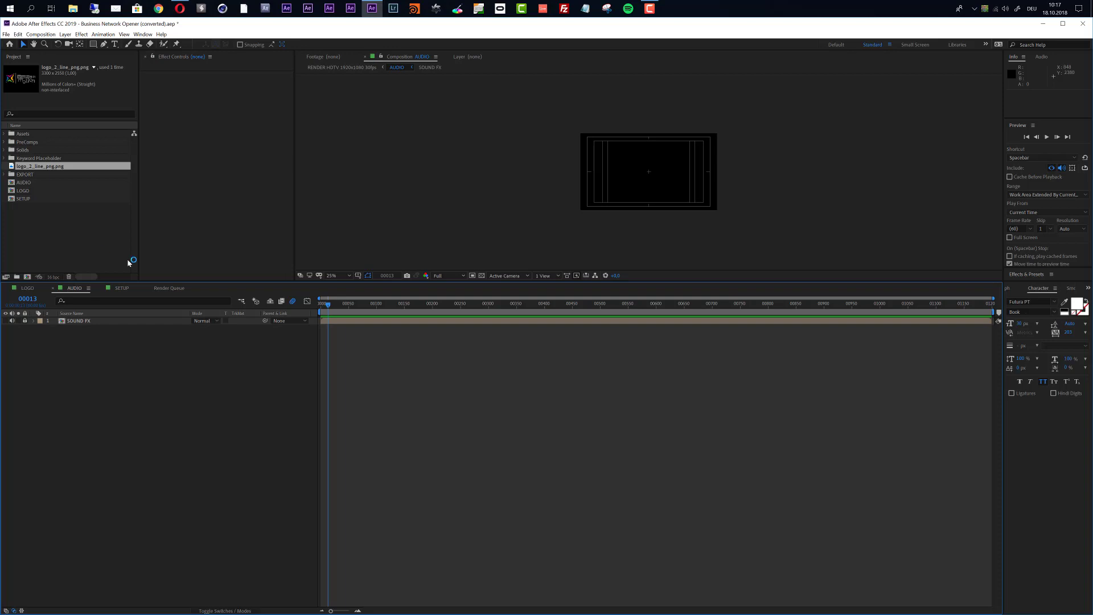
left_click(50, 239)
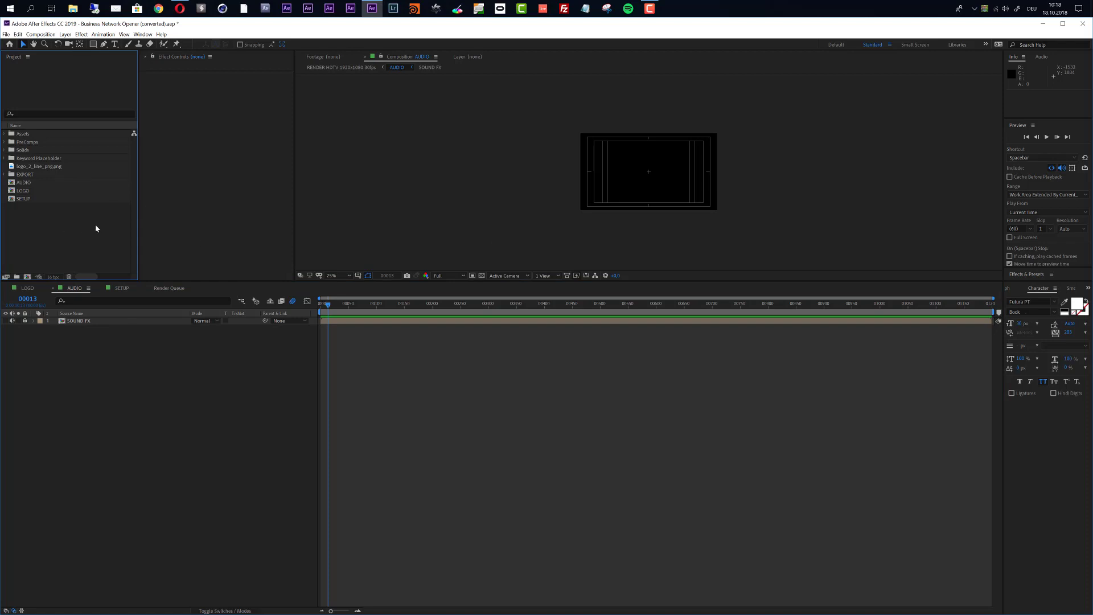
double_click(64, 229)
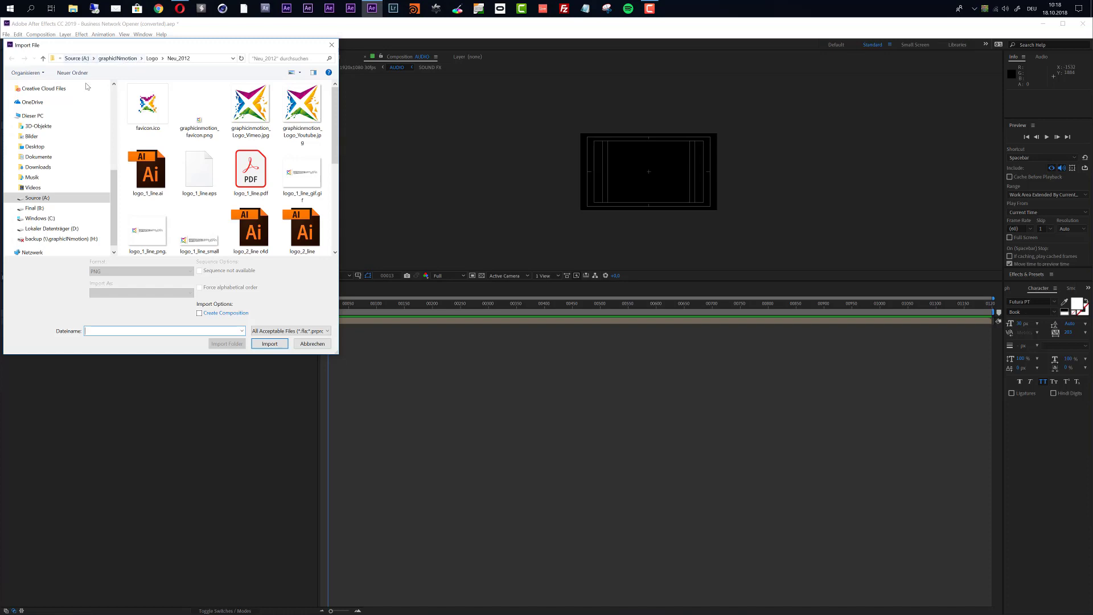
scroll(47, 165, "up", 2)
left_click(43, 128)
double_click(170, 109)
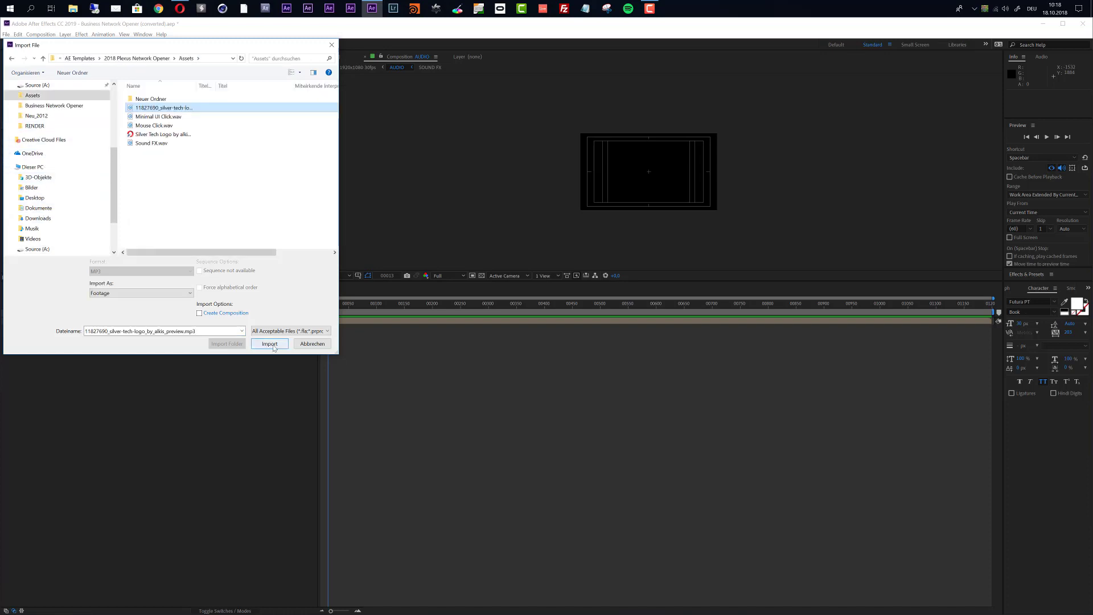
left_click_drag(53, 175, 92, 327)
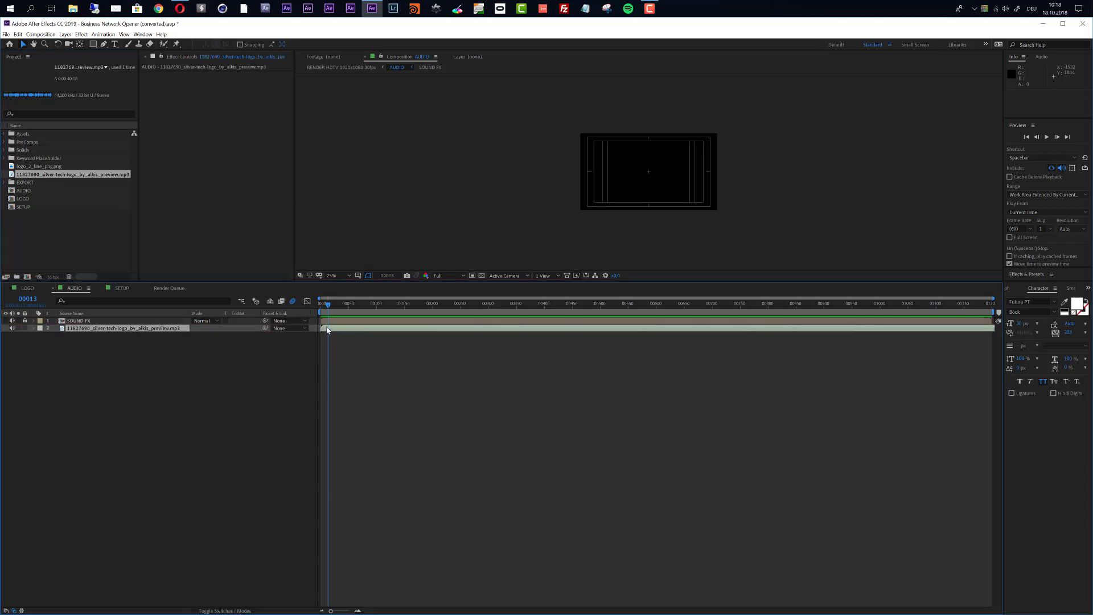
Open the SETUP composition at frame 221 and look through the keyword compositions in the Keyword Placeholder folder
left_click(121, 288)
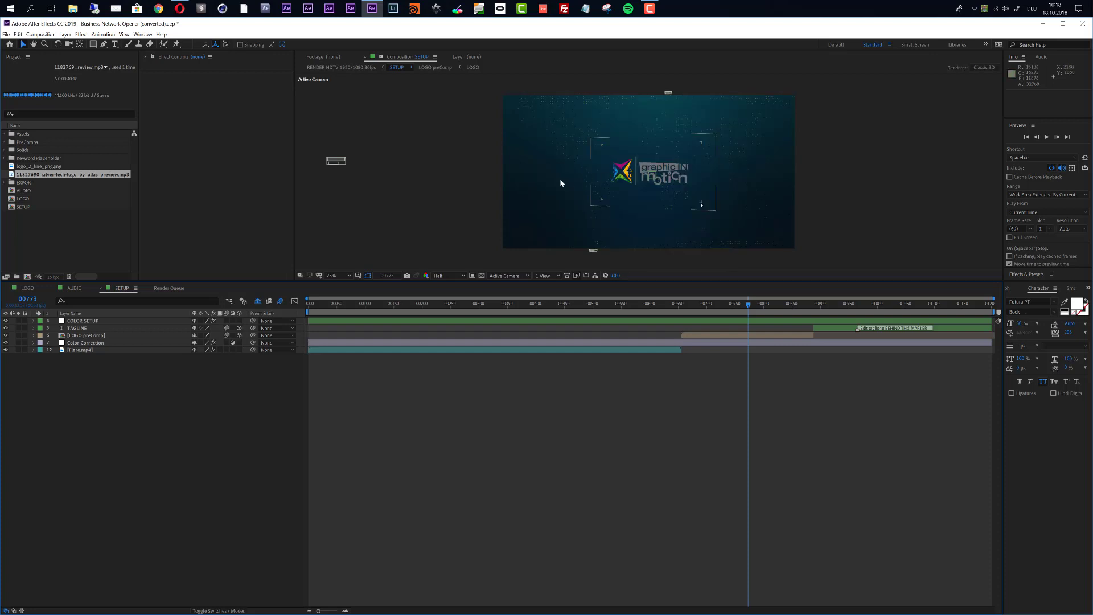
left_click(434, 308)
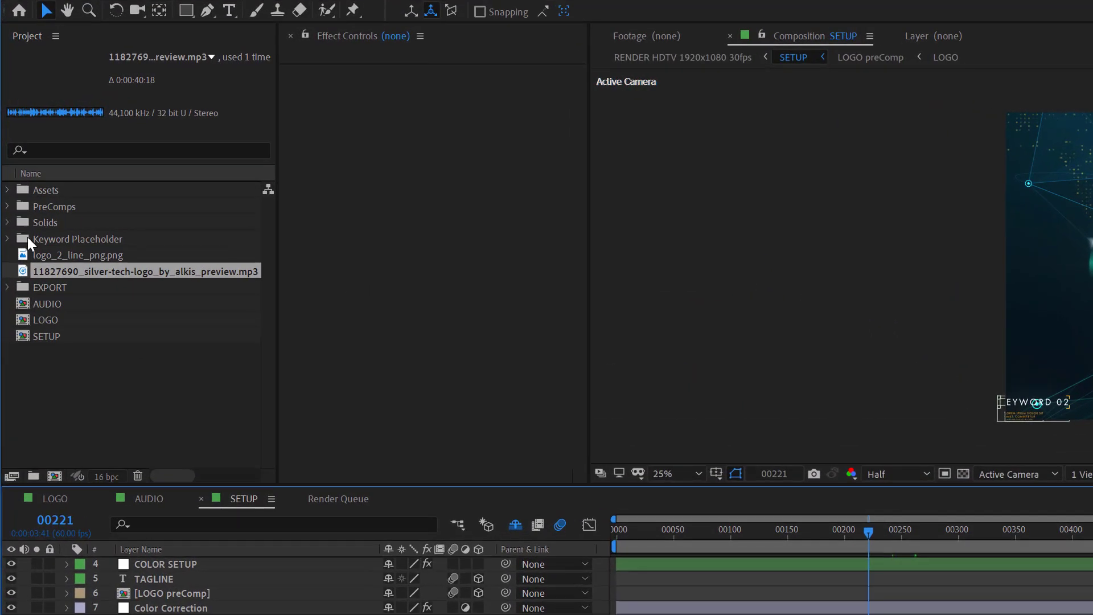
left_click(55, 160)
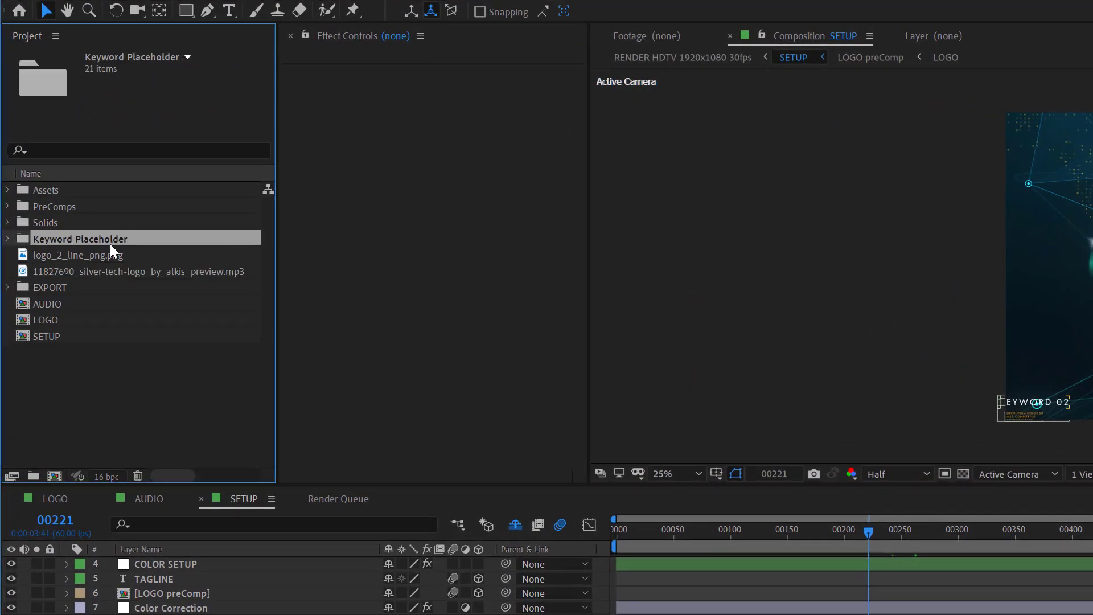
left_click(8, 240)
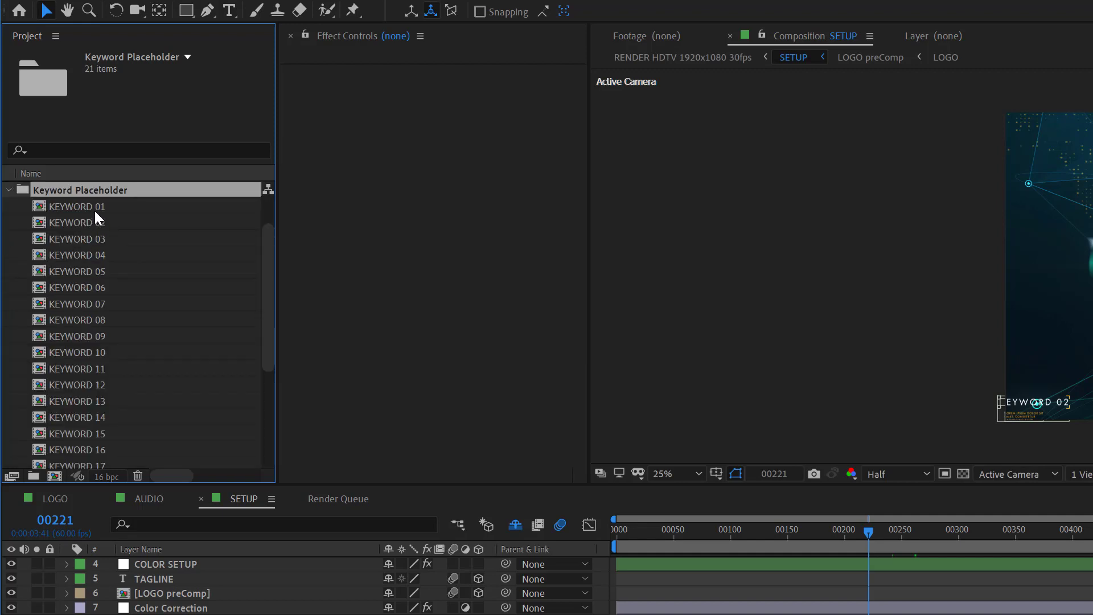
left_click(94, 209)
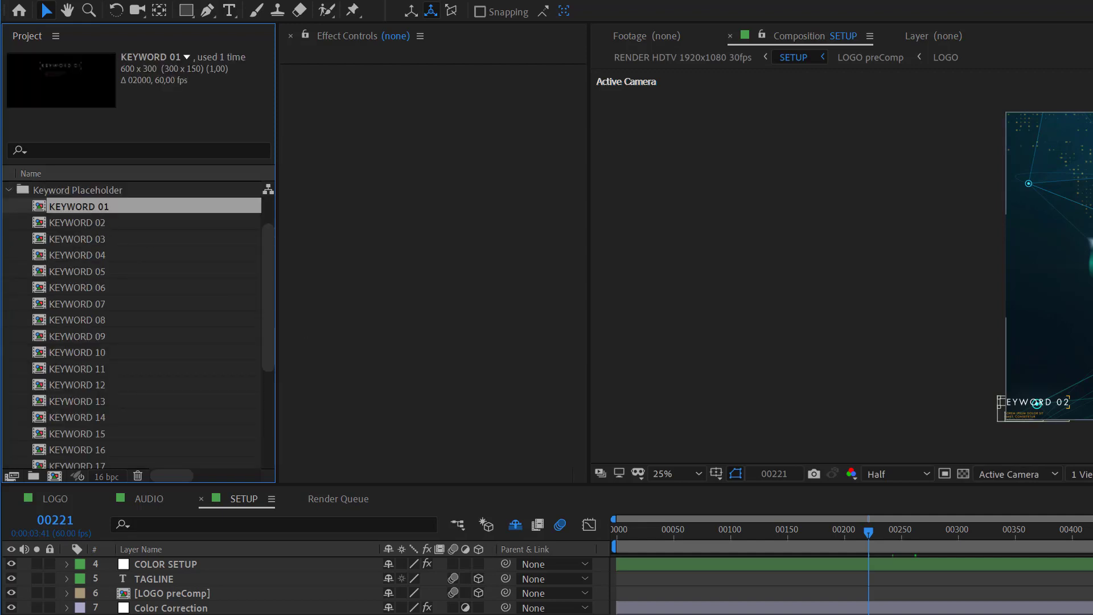
scroll(118, 260, "down", 4)
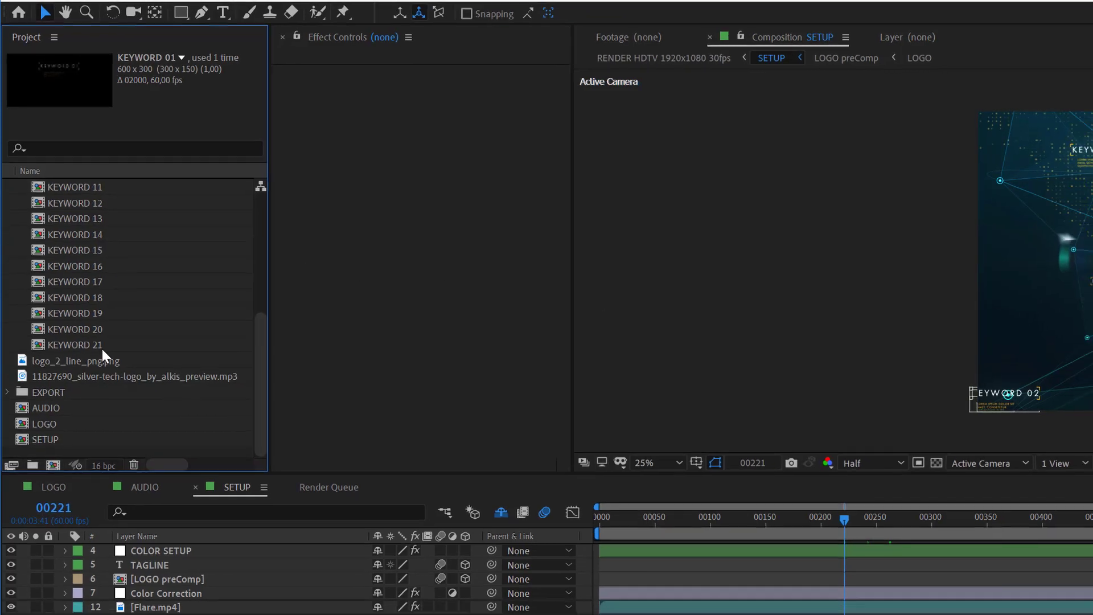
scroll(101, 349, "up", 3)
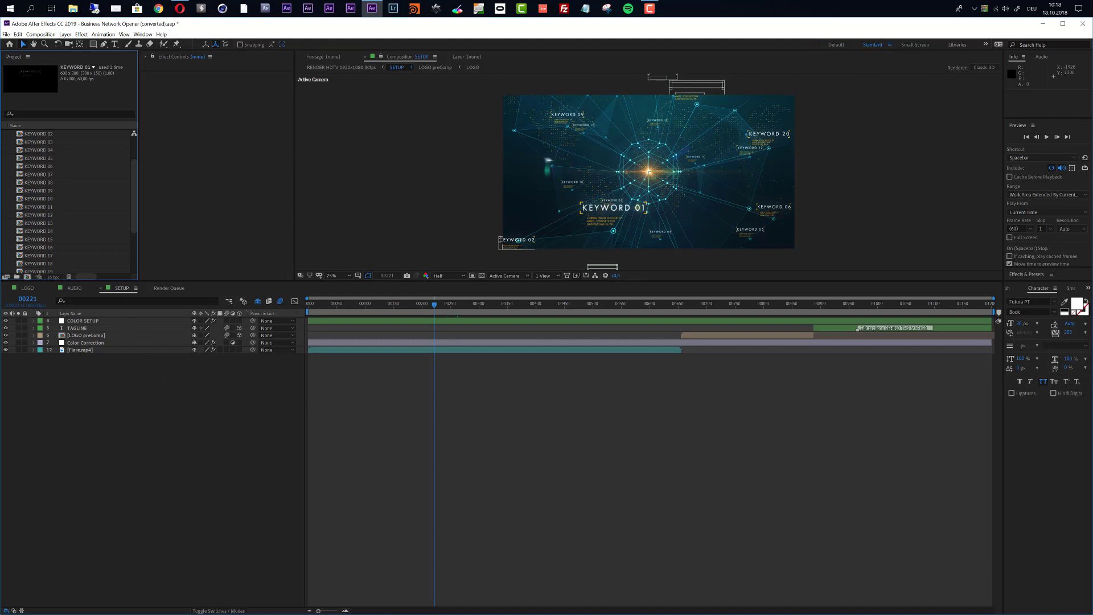
Reveal the shy layers in the SETUP composition and select the KEYWORD 01 layer
left_click(258, 302)
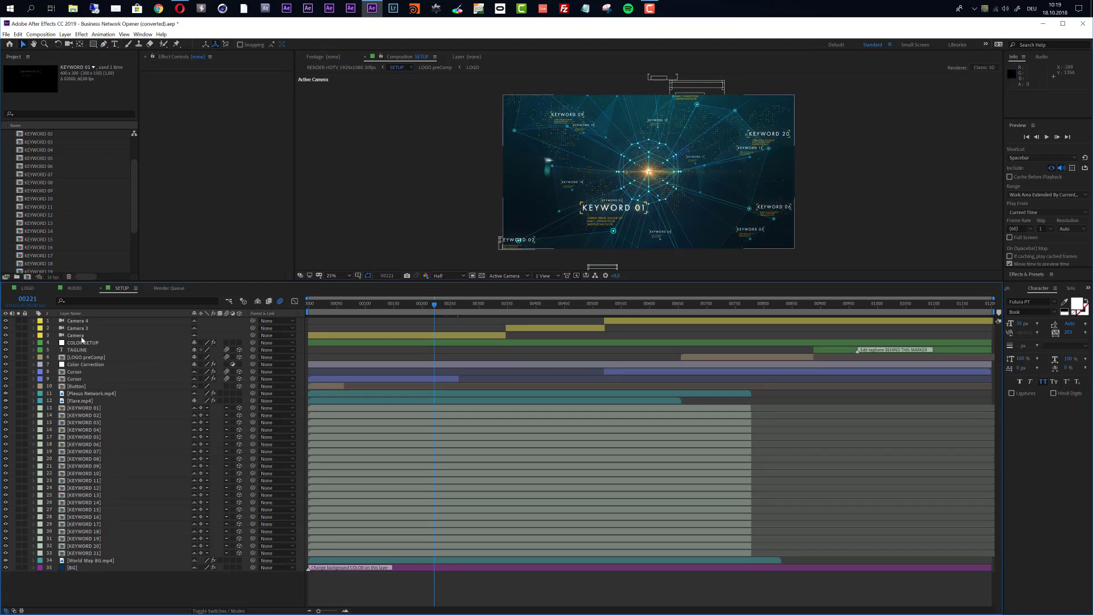
left_click(99, 408)
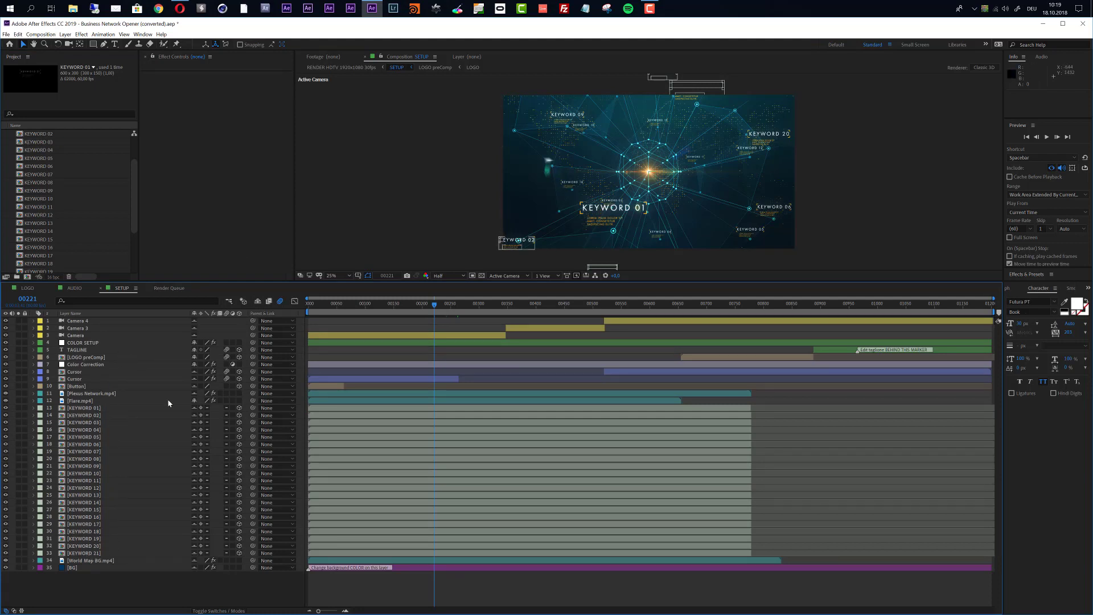
left_click(257, 303)
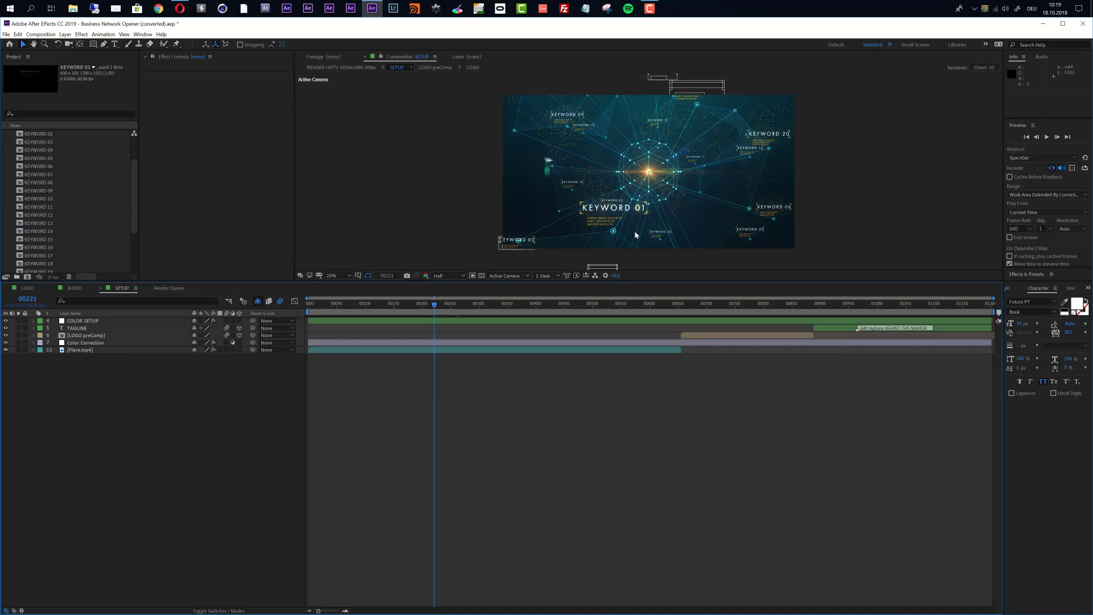
left_click(256, 301)
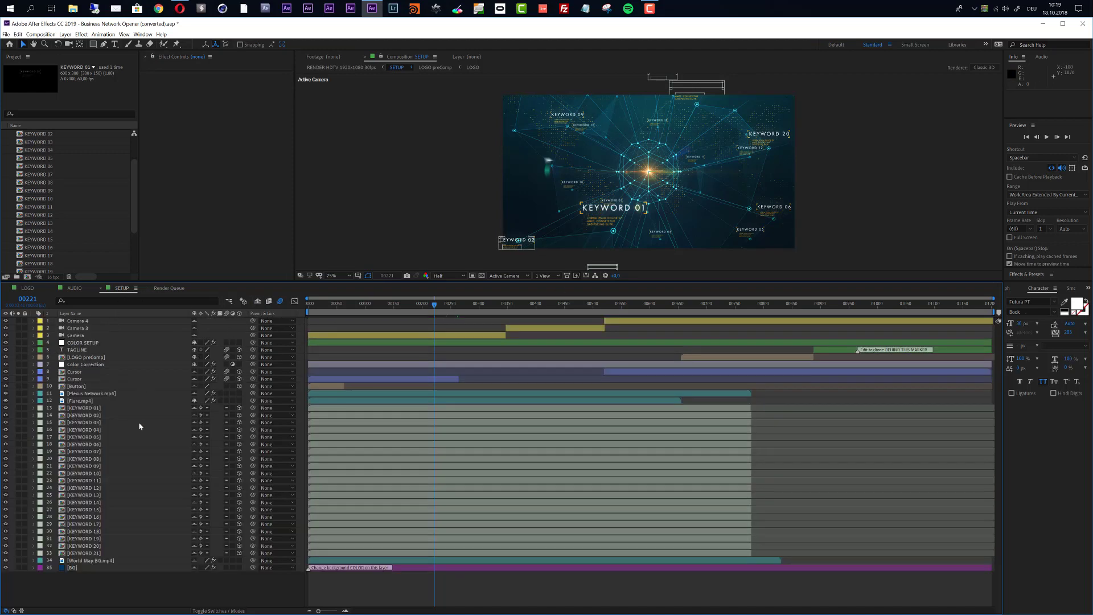
left_click(95, 409)
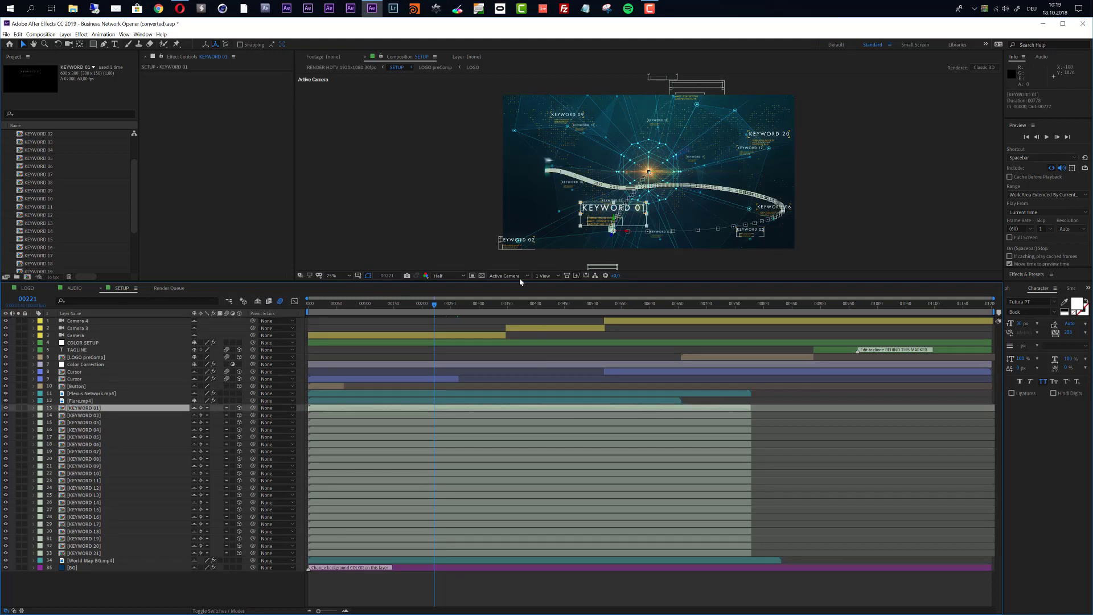
Go to frame 484 in SETUP and open the KEYWORD 19 composition from its layer
left_click(560, 308)
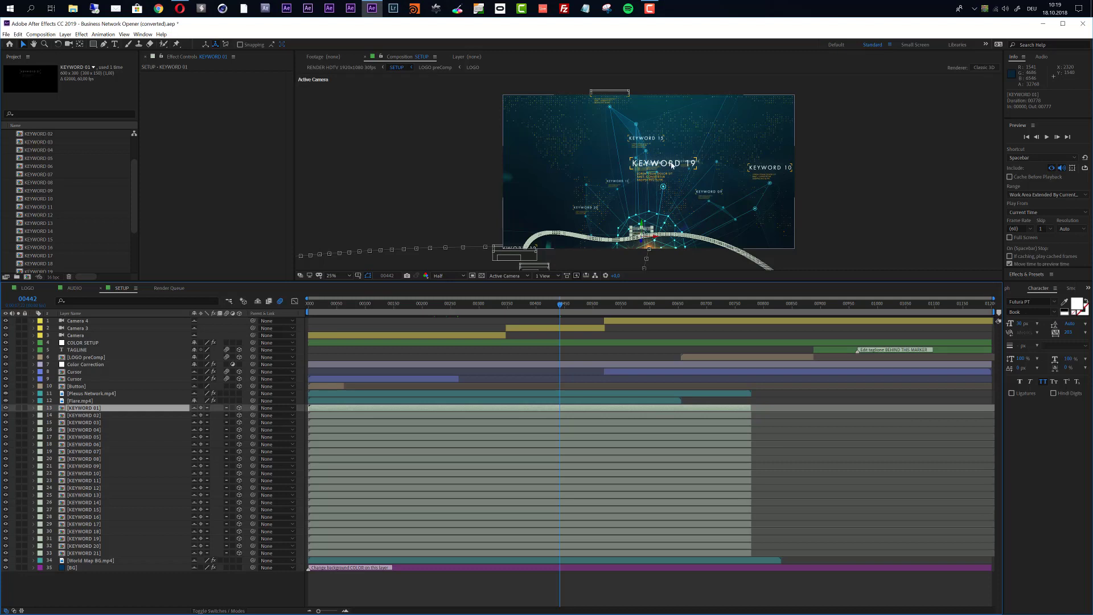
left_click(584, 305)
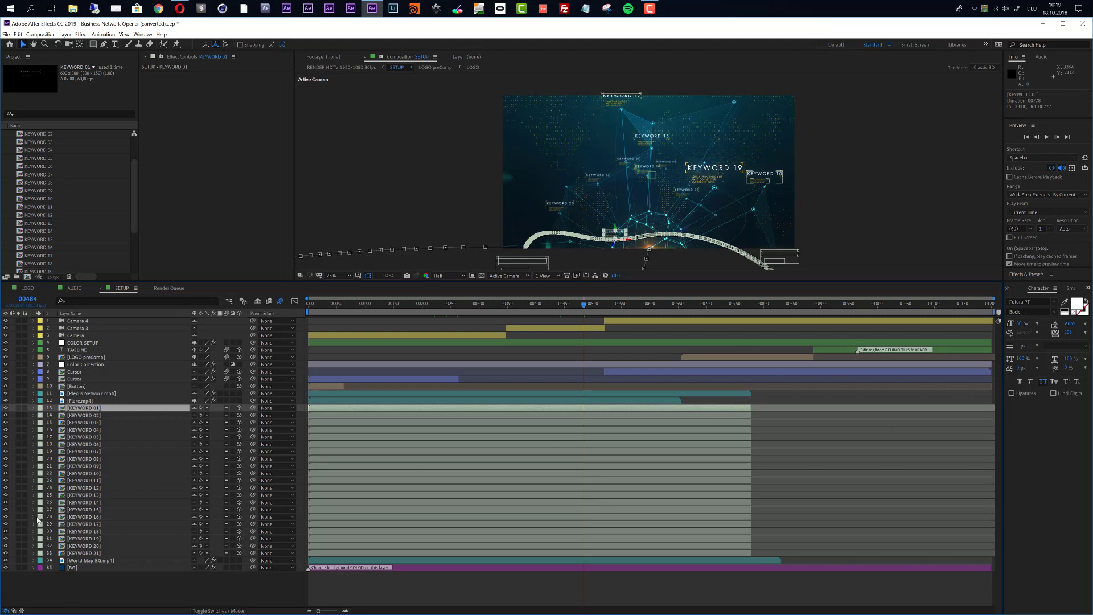
left_click(80, 539)
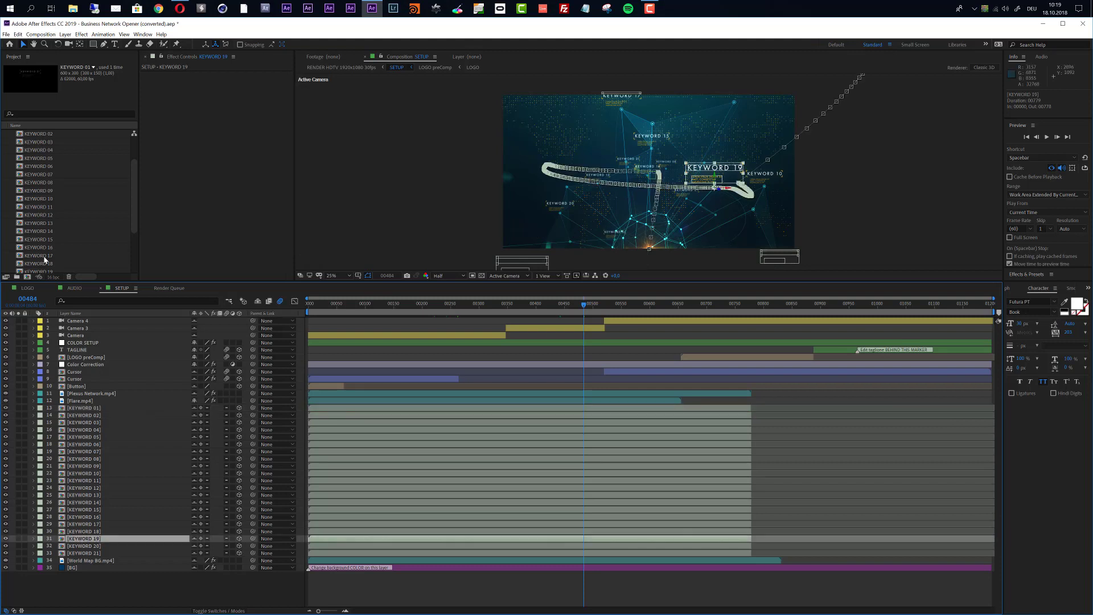
scroll(46, 258, "down", 2)
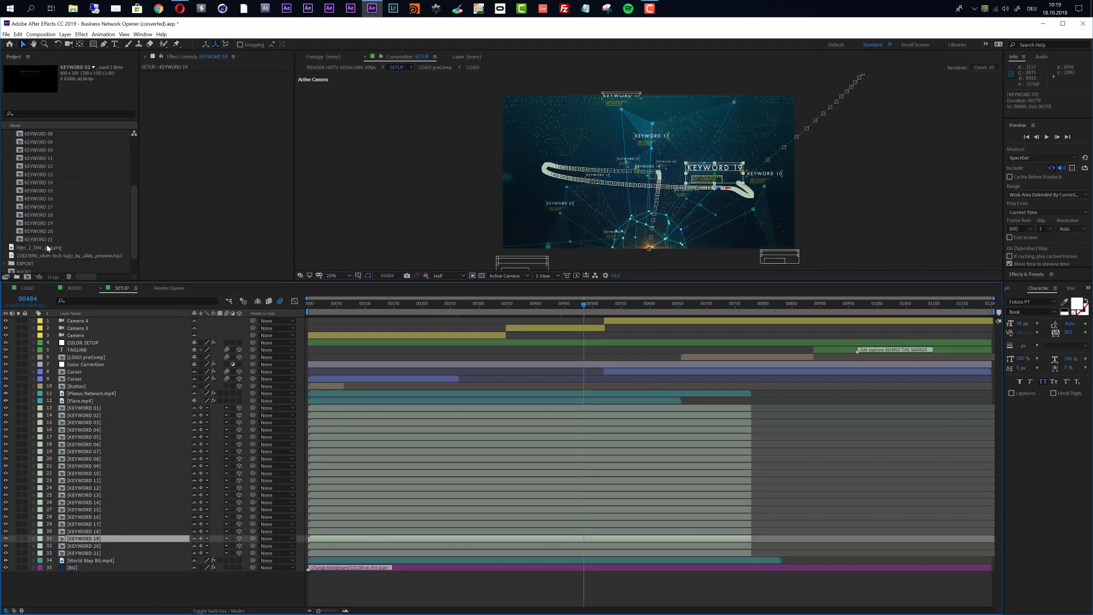
double_click(80, 539)
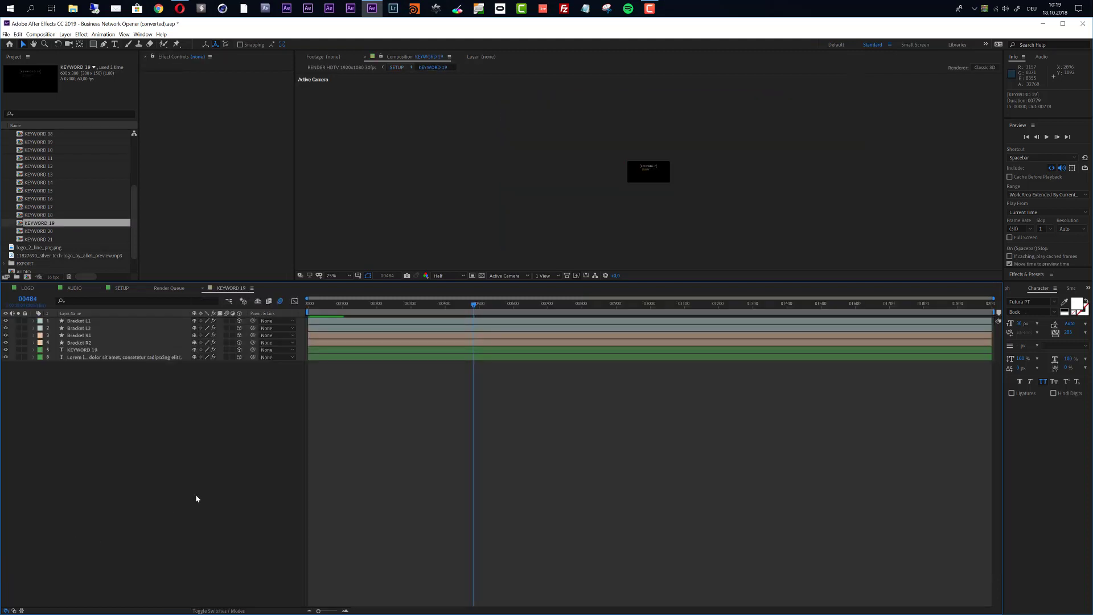
Enlarge the KEYWORD 19 preview to 200% and set its resolution to Full
key("period")
key("period")
key("period")
key("period")
key("period")
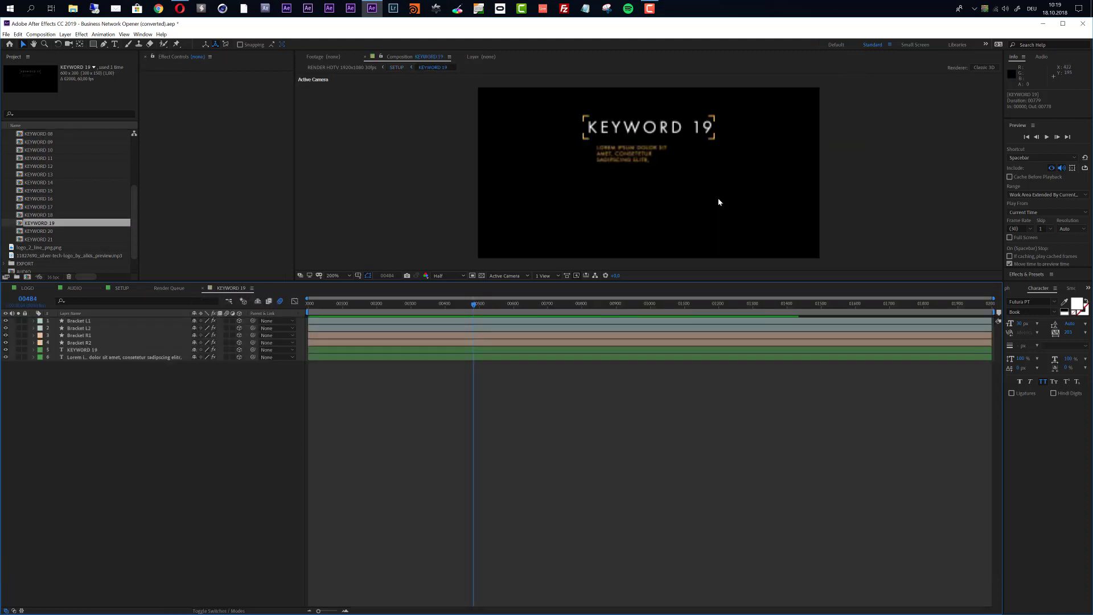
left_click(447, 276)
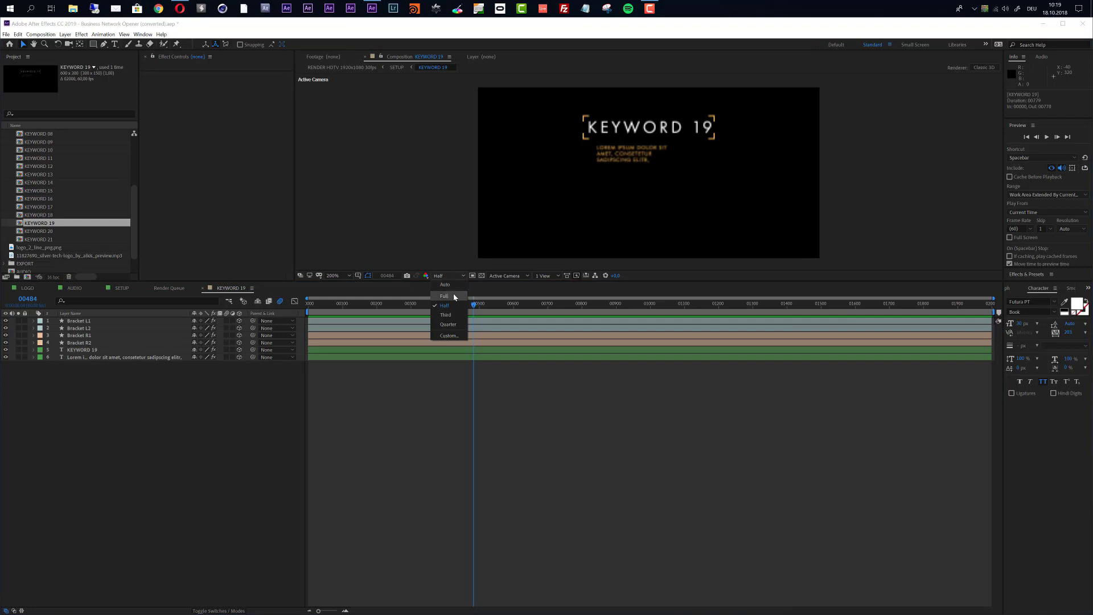
left_click(444, 296)
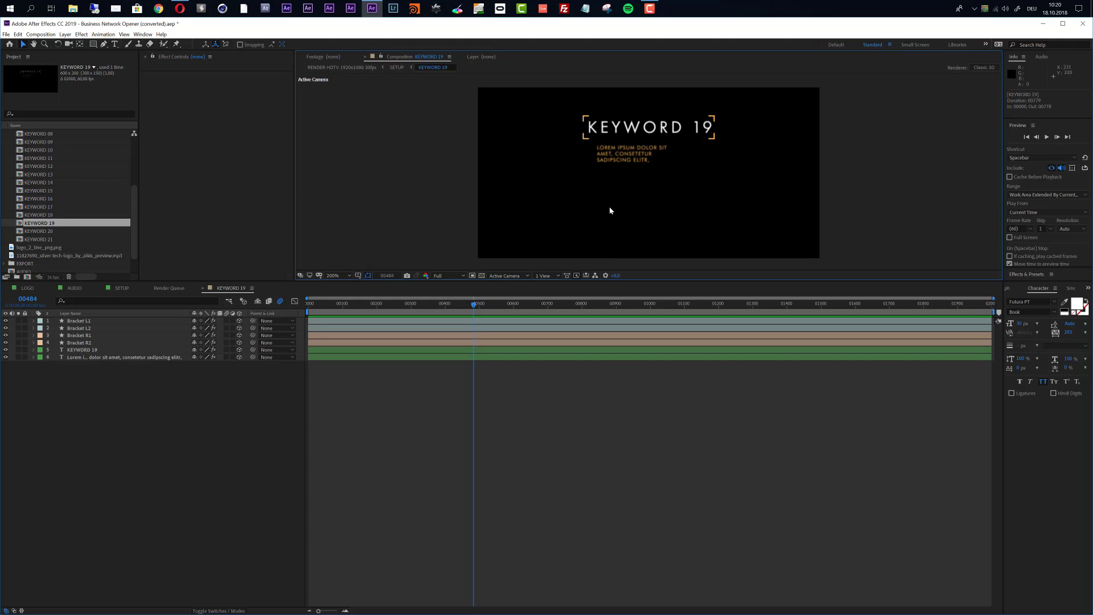
Replace the title text of the KEYWORD 19 layer with HI-TECH
left_click(78, 349)
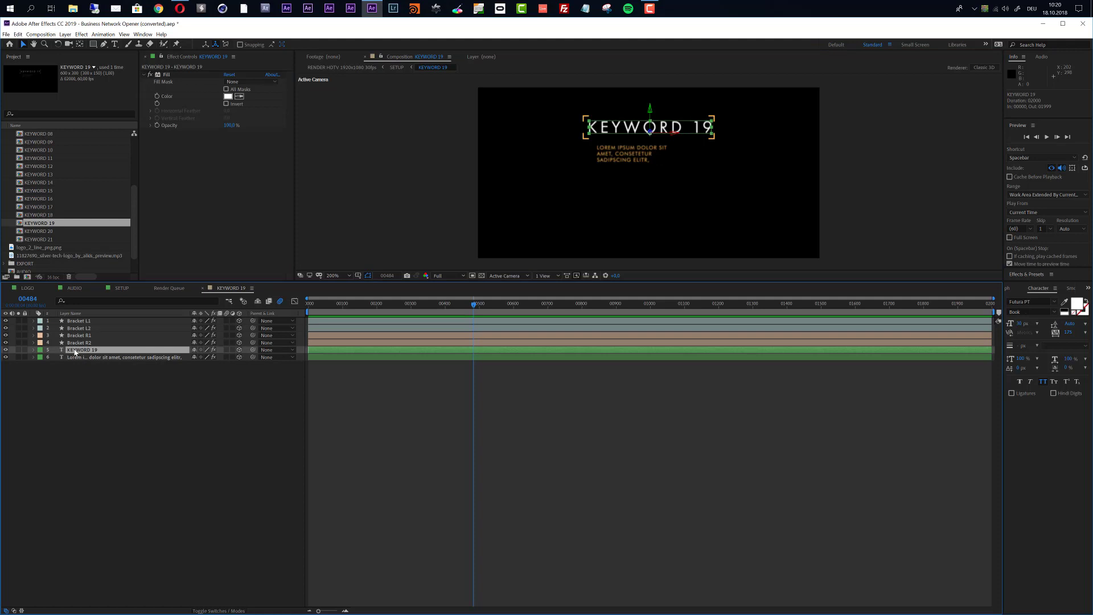
double_click(68, 351)
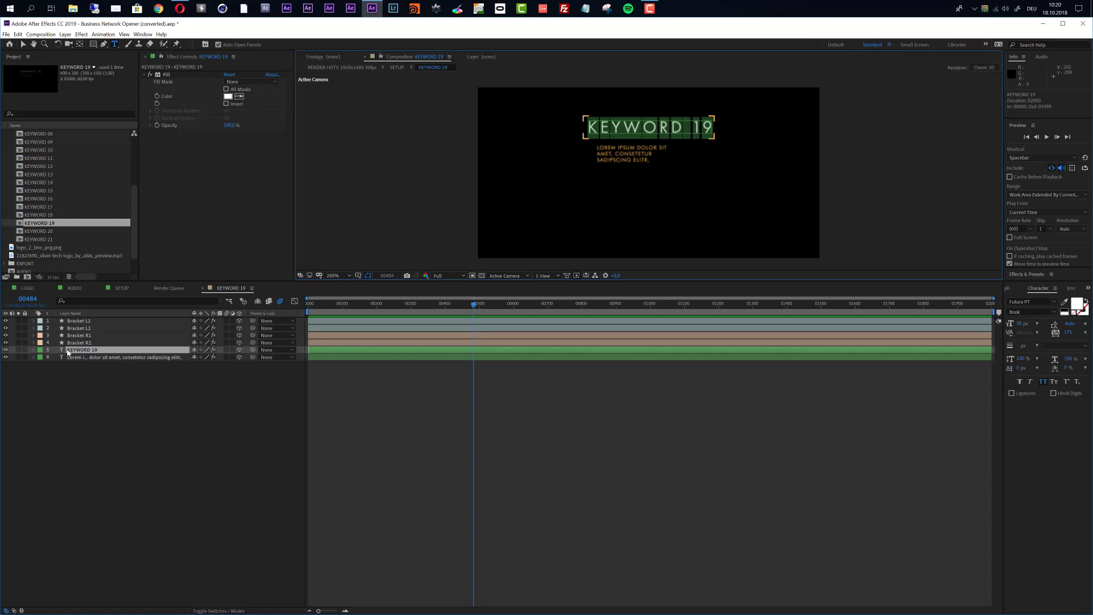
type("HI-")
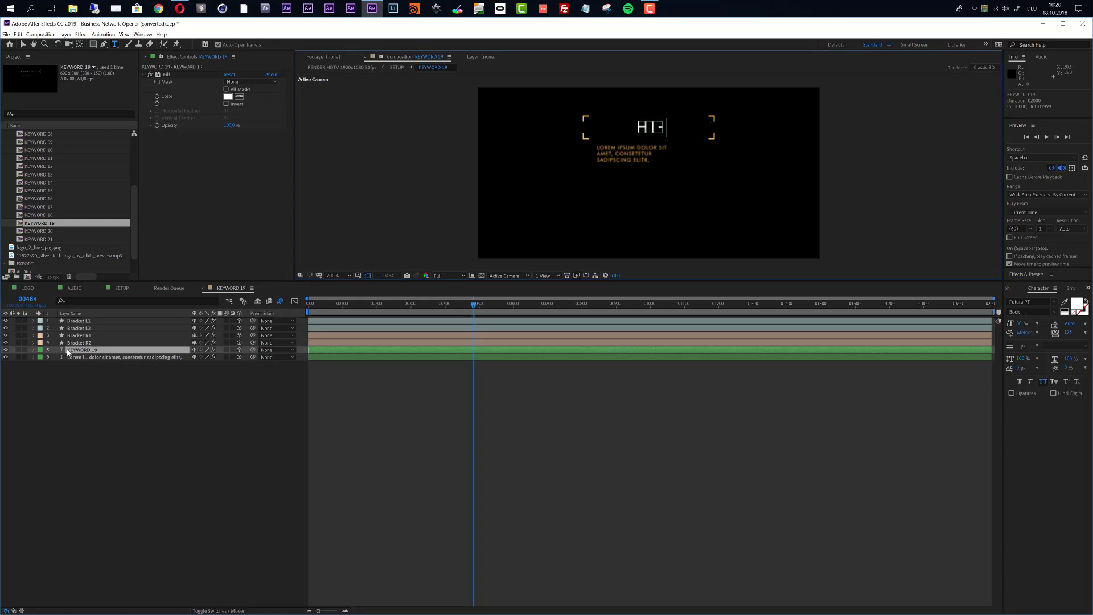
type("TECH")
left_click(88, 366)
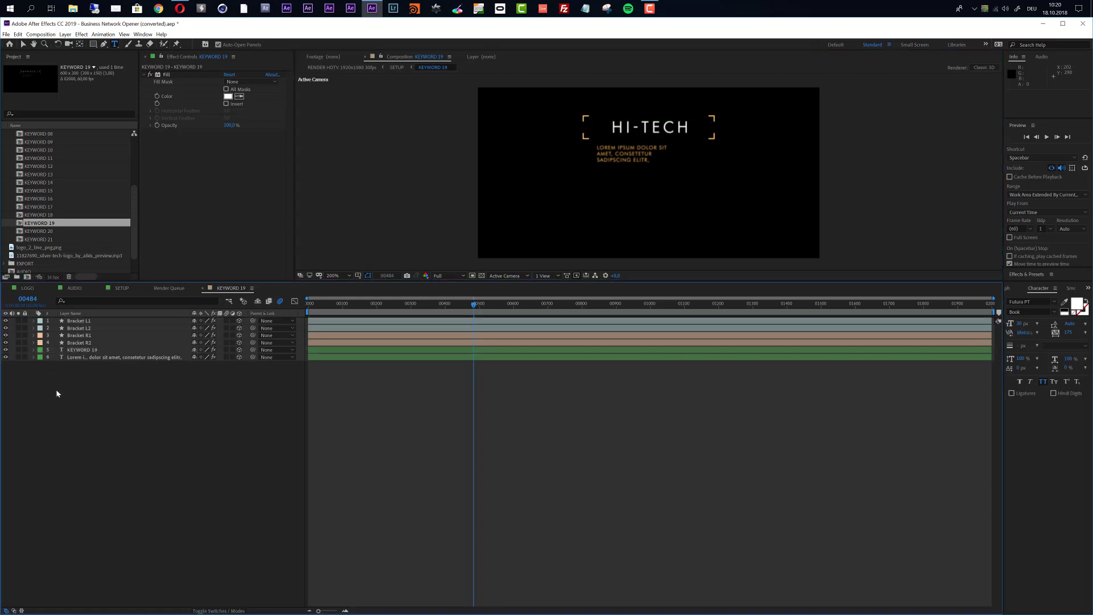
Hide the Lorem ipsum description layer and show it again
left_click(88, 358)
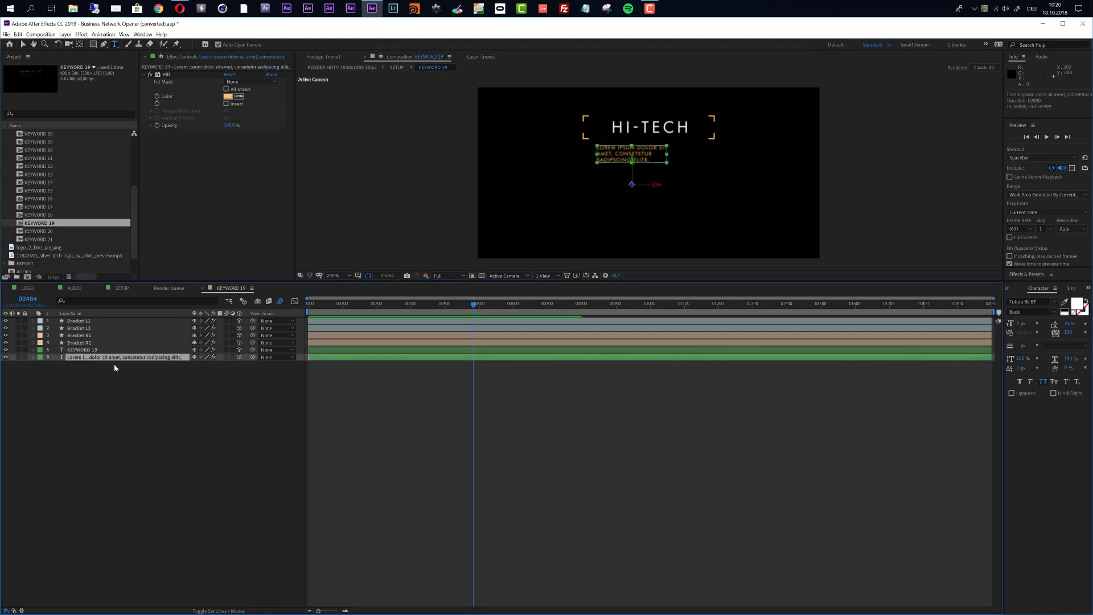
left_click(5, 357)
left_click(5, 357)
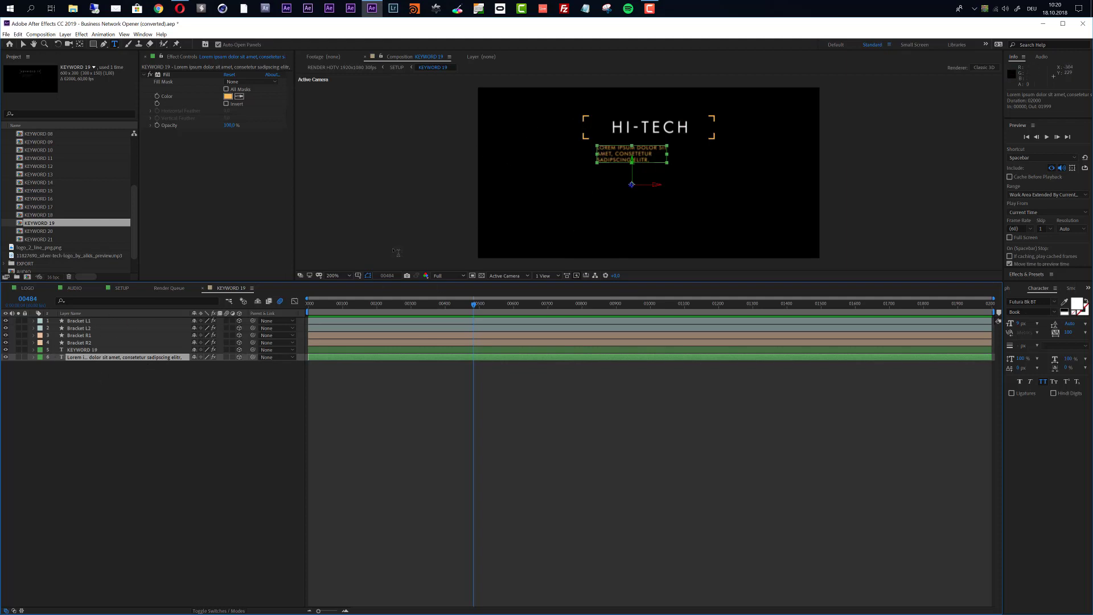
Shift the Bracket L1 and Bracket L2 layers about 39 px right, close to the start of the HI-TECH text
left_click(79, 322)
left_click(81, 329, "shift")
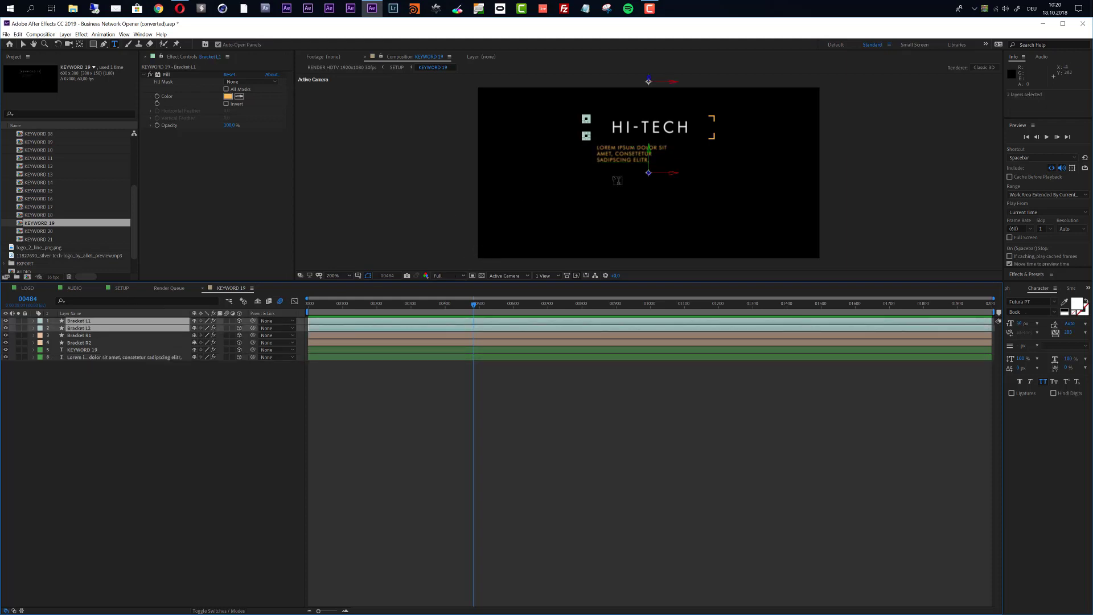
key("v")
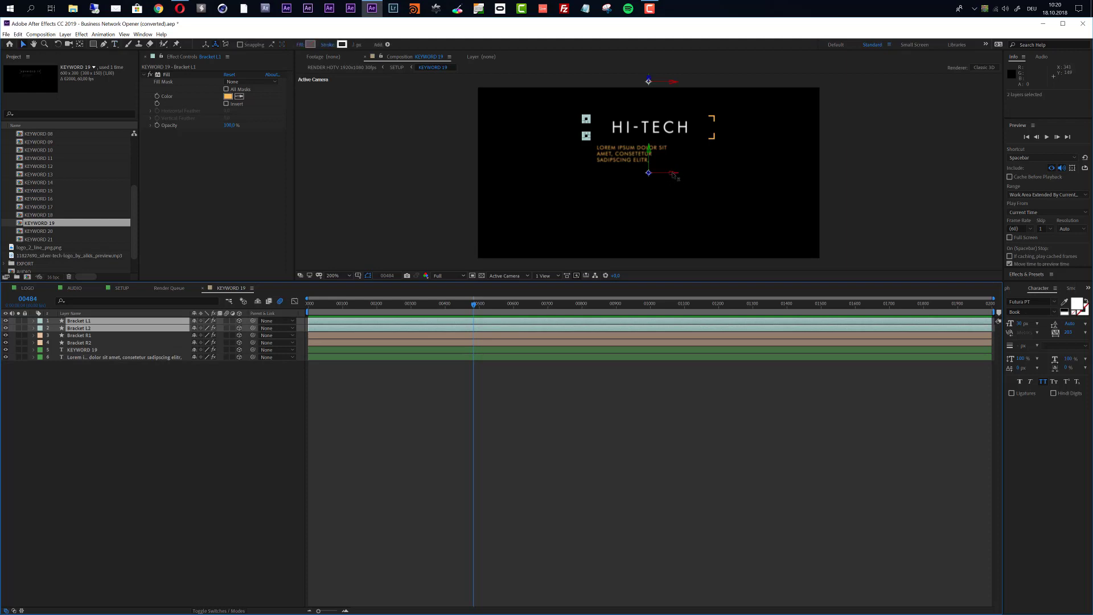
left_click_drag(674, 178, 696, 176)
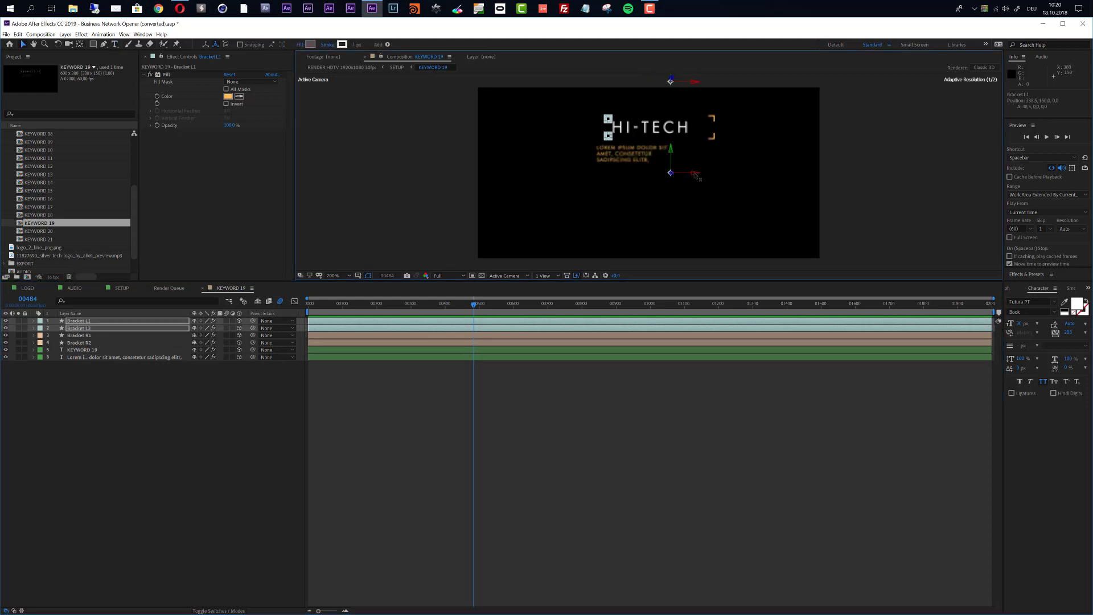
Shift the Bracket R1 and Bracket R2 layers about 34 px left, close to the end of the HI-TECH text
left_click(72, 335)
left_click(77, 343, "shift")
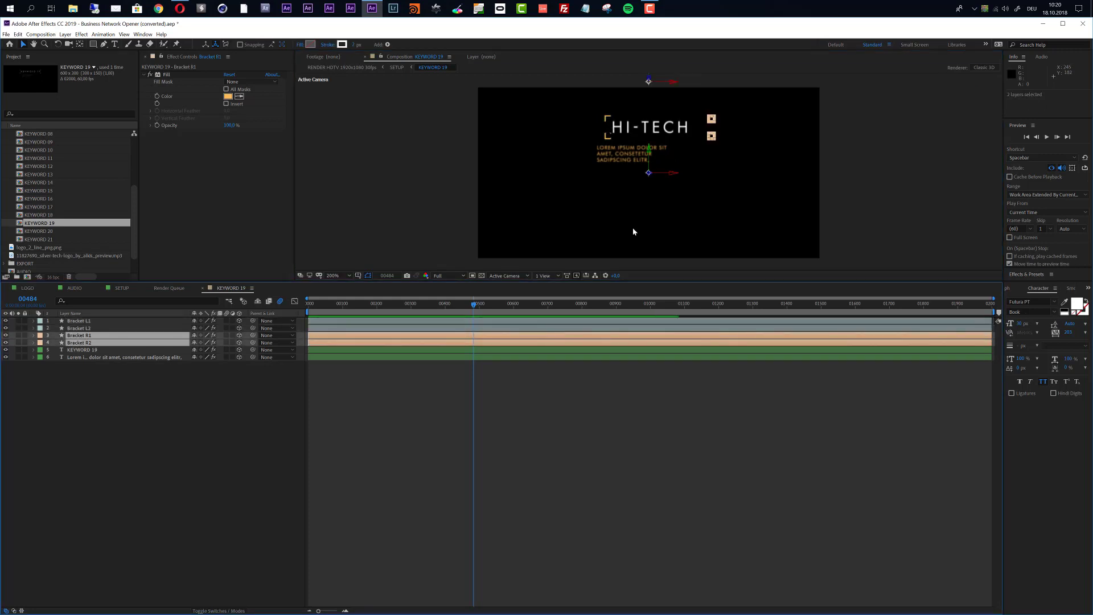
left_click_drag(672, 82, 653, 86)
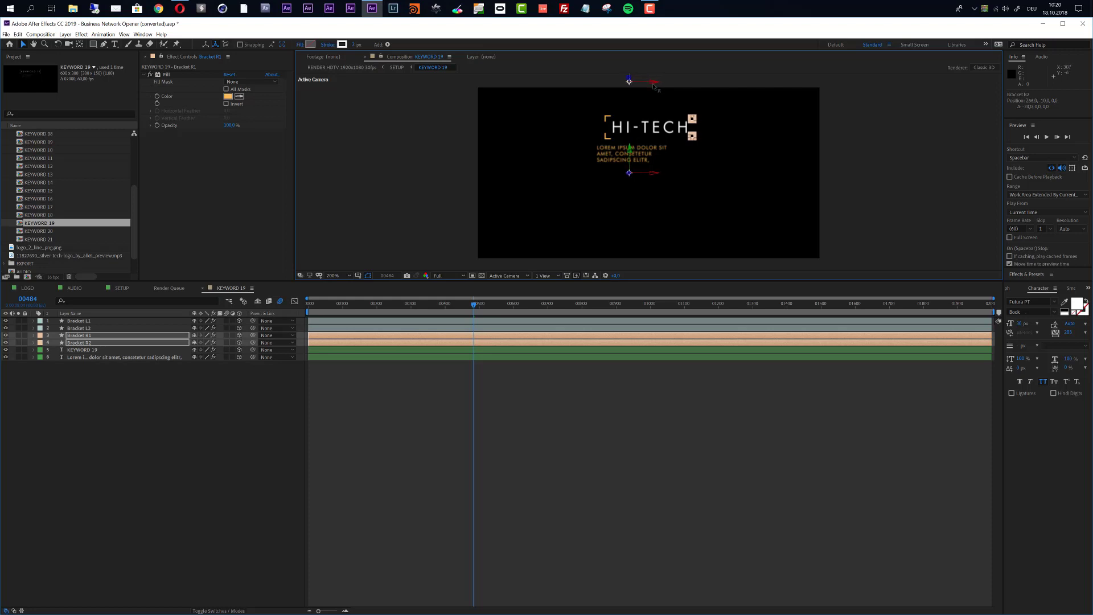
Shift the Lorem ipsum description layer about 27 px right so it aligns with the start of HI-TECH, and deselect it
left_click(95, 364)
left_click(94, 358)
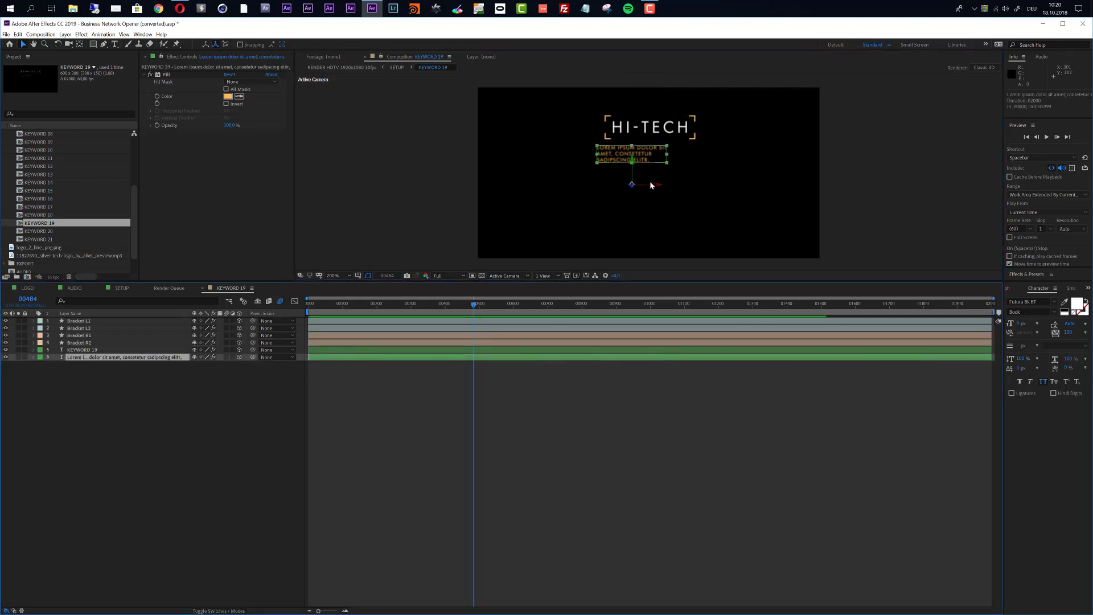
left_click_drag(655, 186, 673, 186)
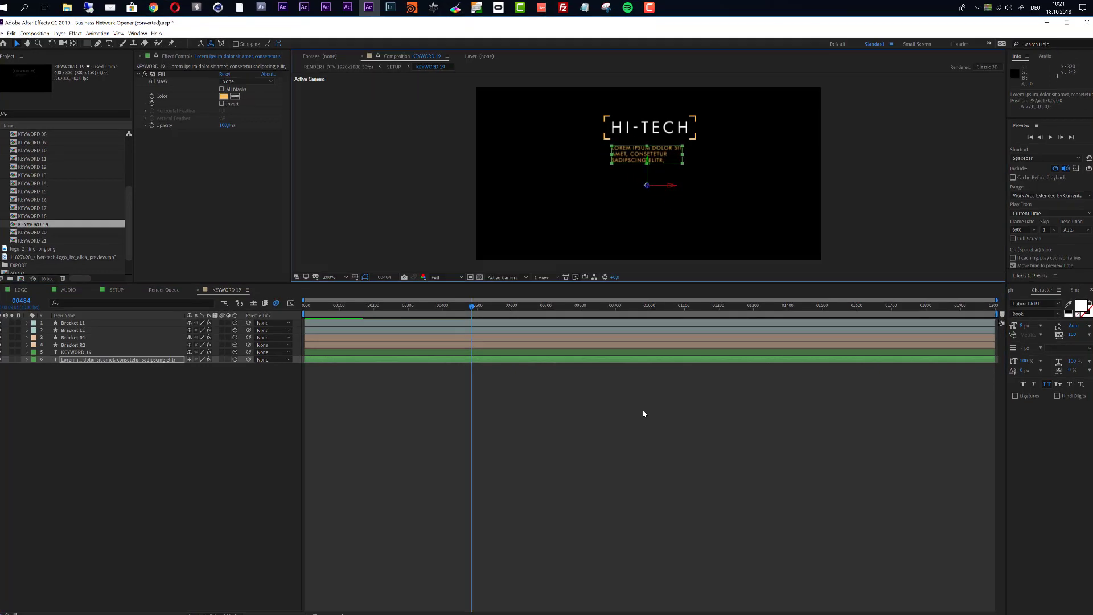
left_click(642, 407)
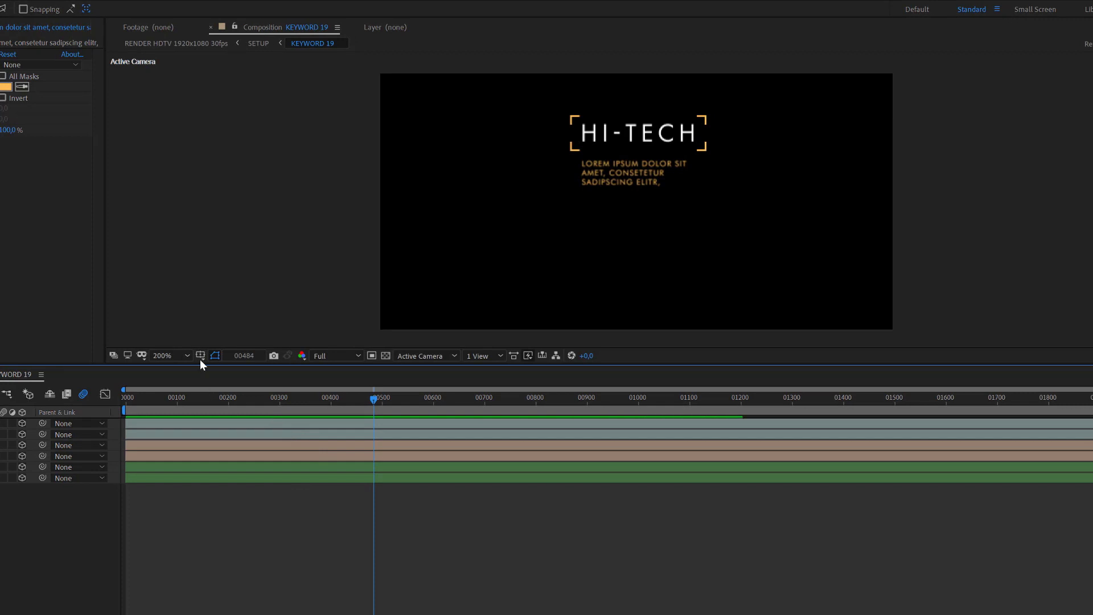
Display the Title/Action Safe guides in the KEYWORD 19 composition as a centering reference
left_click(200, 357)
left_click(213, 370)
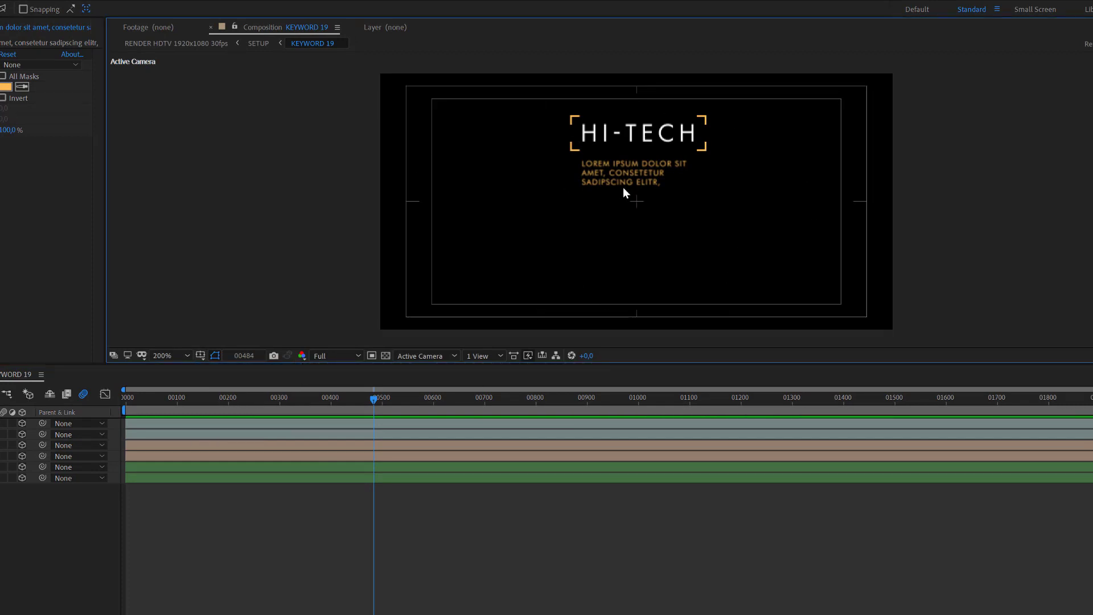
left_click(196, 356)
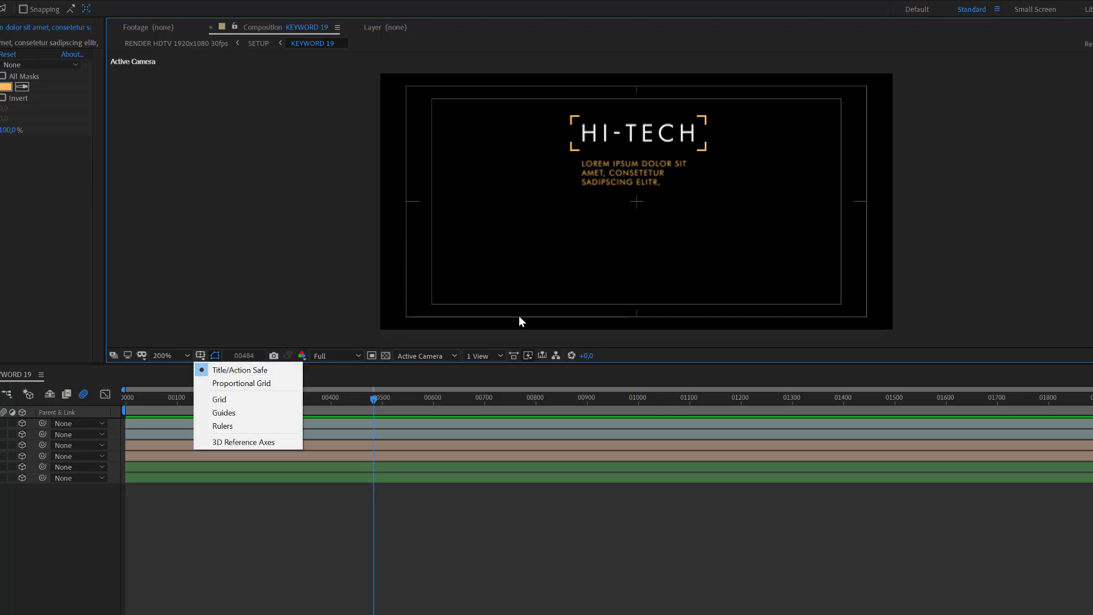
left_click(632, 197)
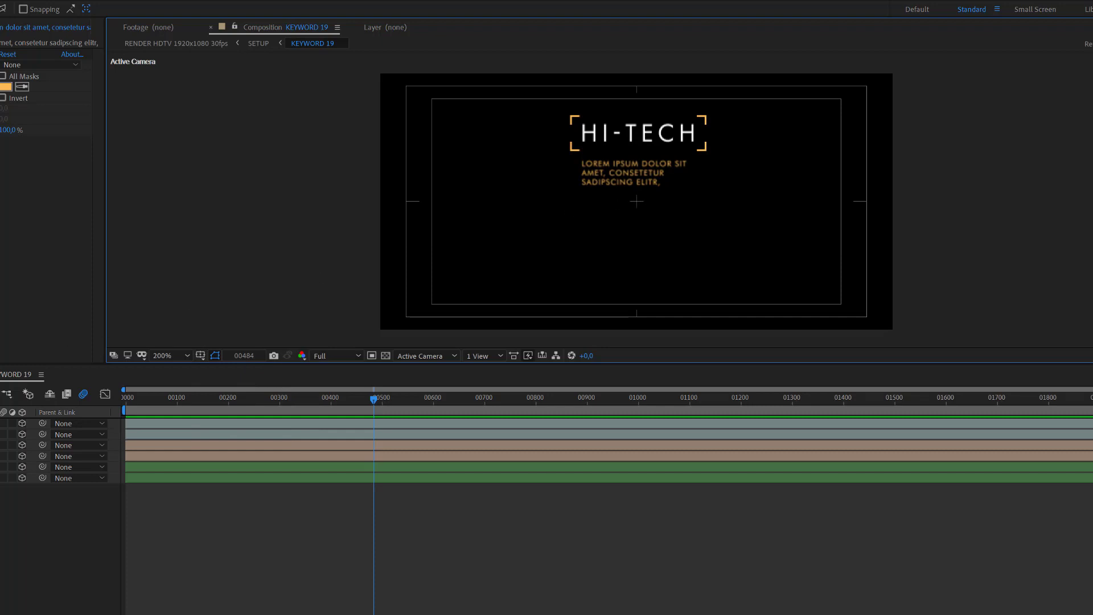
Return to the SETUP composition and examine the edited HI-TECH keyword up close at frame 484
left_click(258, 43)
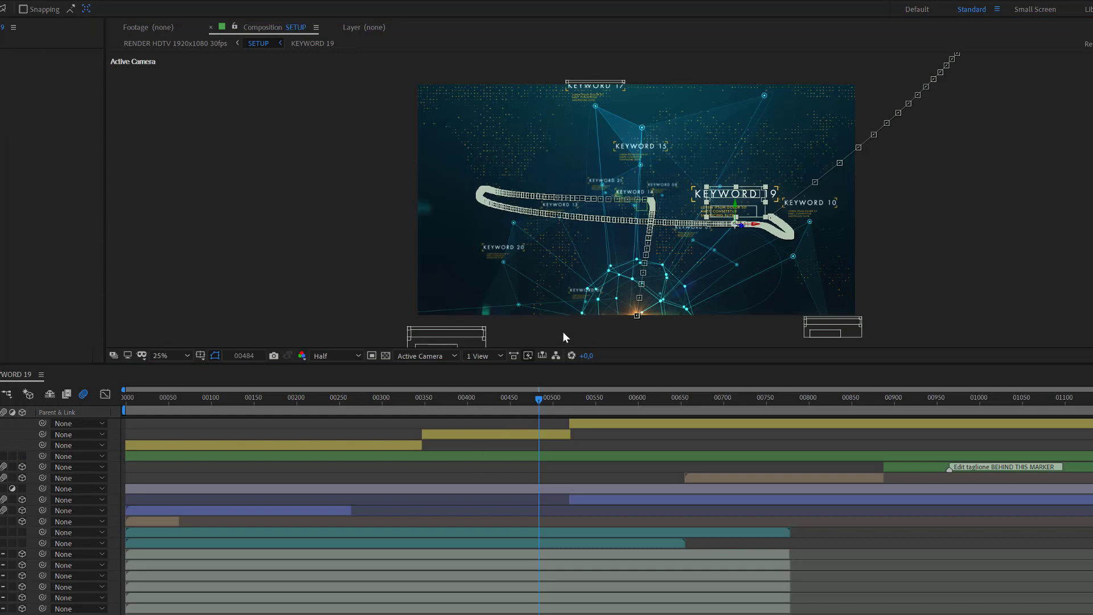
key("period")
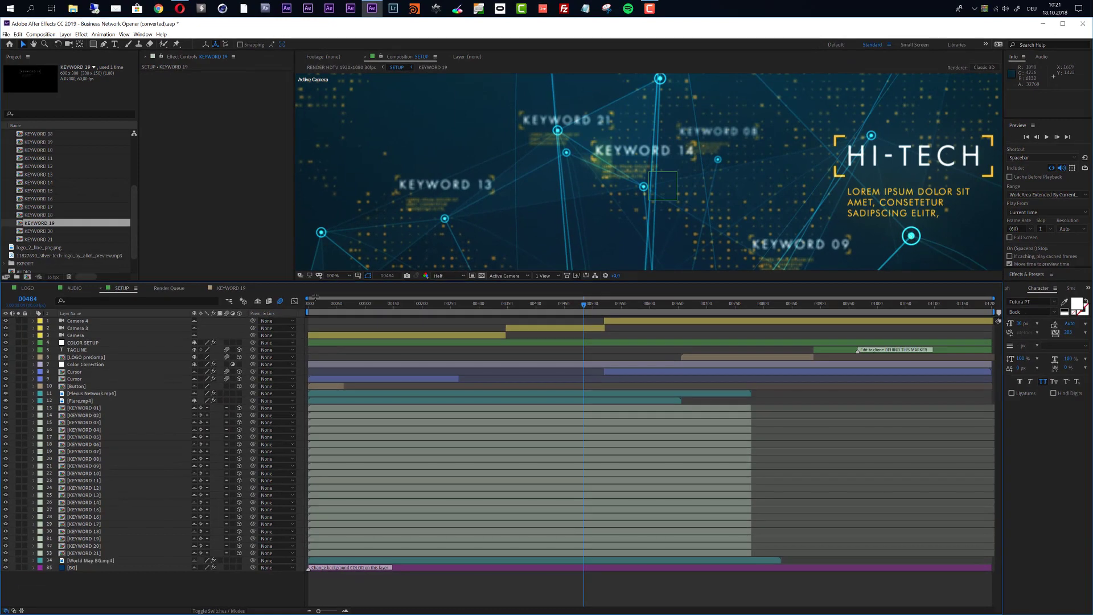
Move all six layers of the KEYWORD 19 composition together about 111 px left and 80 px down, and deselect them
left_click(231, 287)
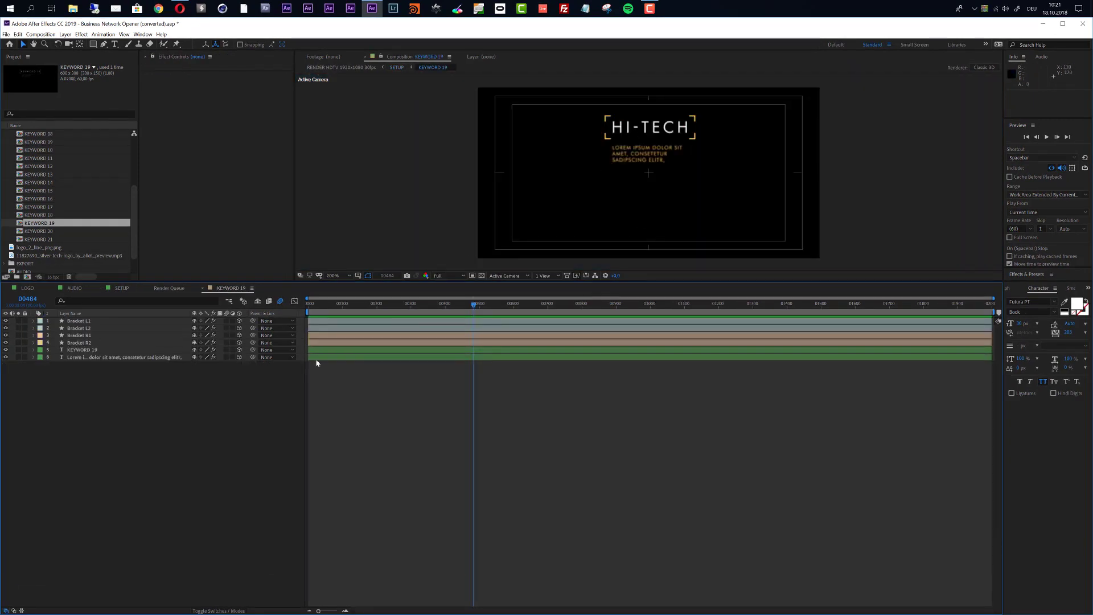
left_click(80, 321)
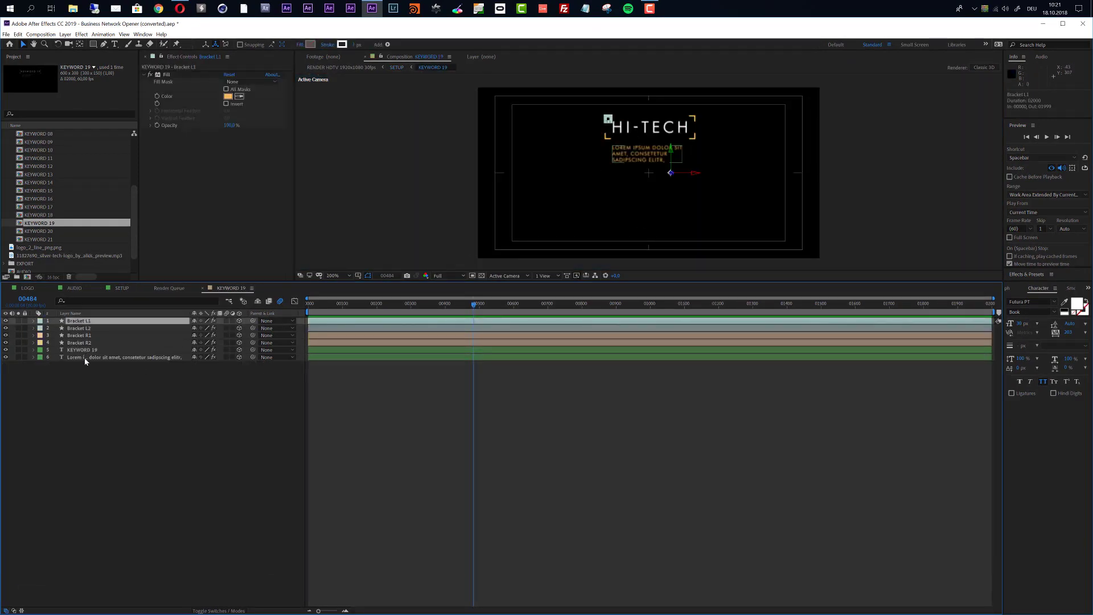
key("Caps_Lock")
left_click(84, 357)
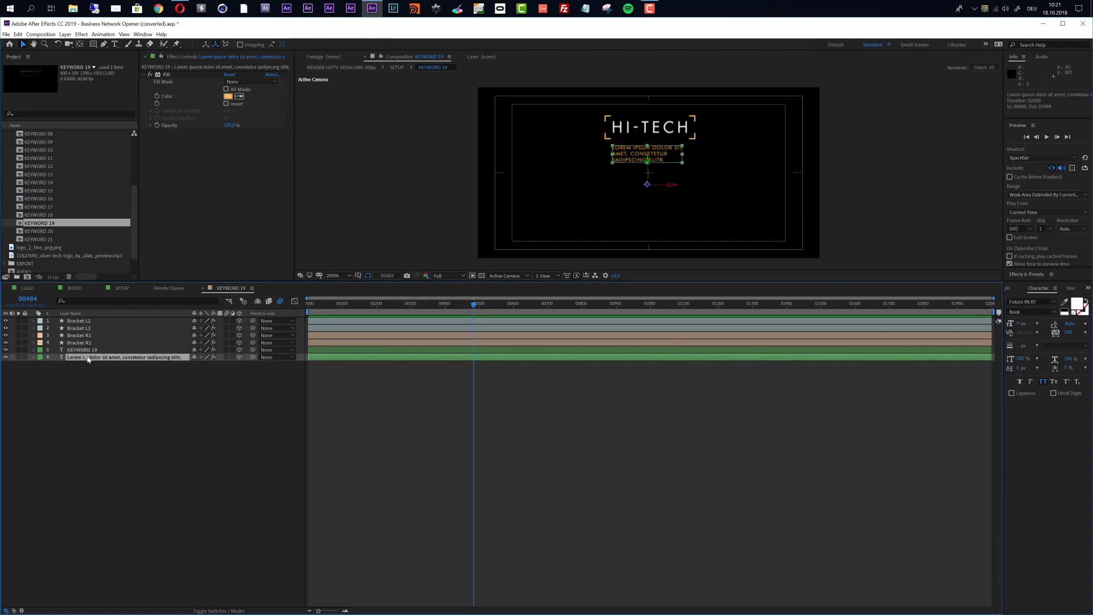
key("Caps_Lock")
left_click(85, 321, "shift")
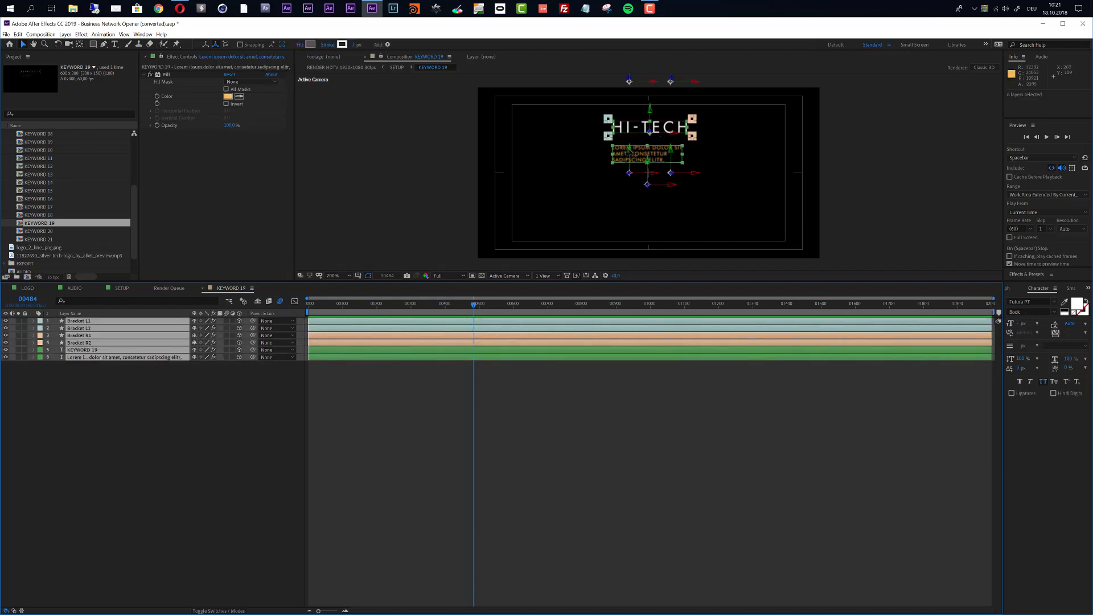
left_click_drag(696, 177, 625, 177)
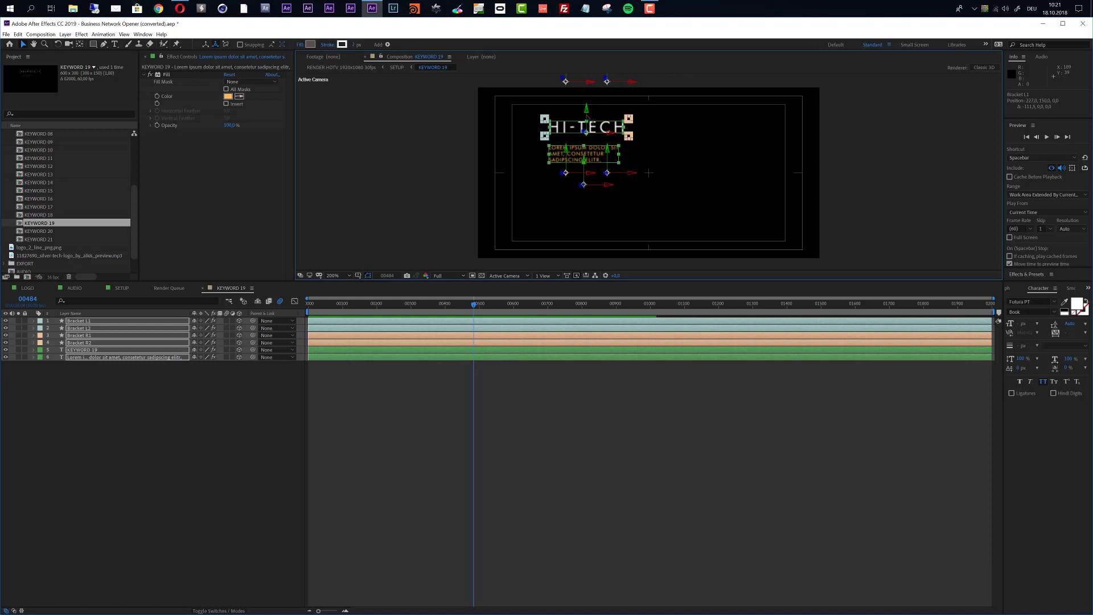
left_click_drag(587, 118, 590, 160)
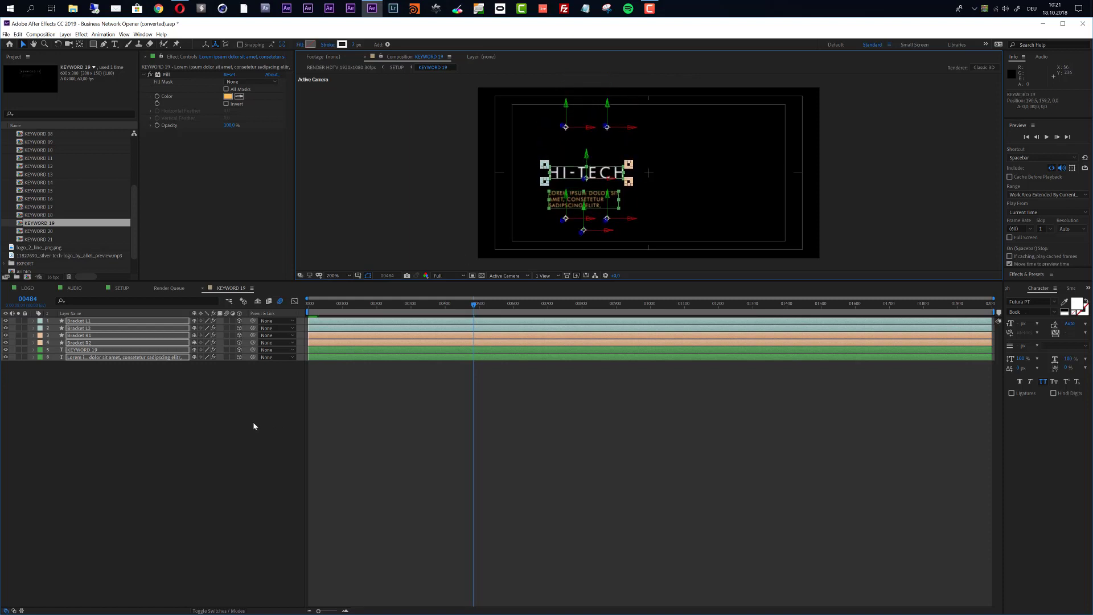
left_click(254, 426)
Check the moved HI-TECH keyword in the SETUP composition and look through the keyword placeholder compositions in the project
left_click(122, 287)
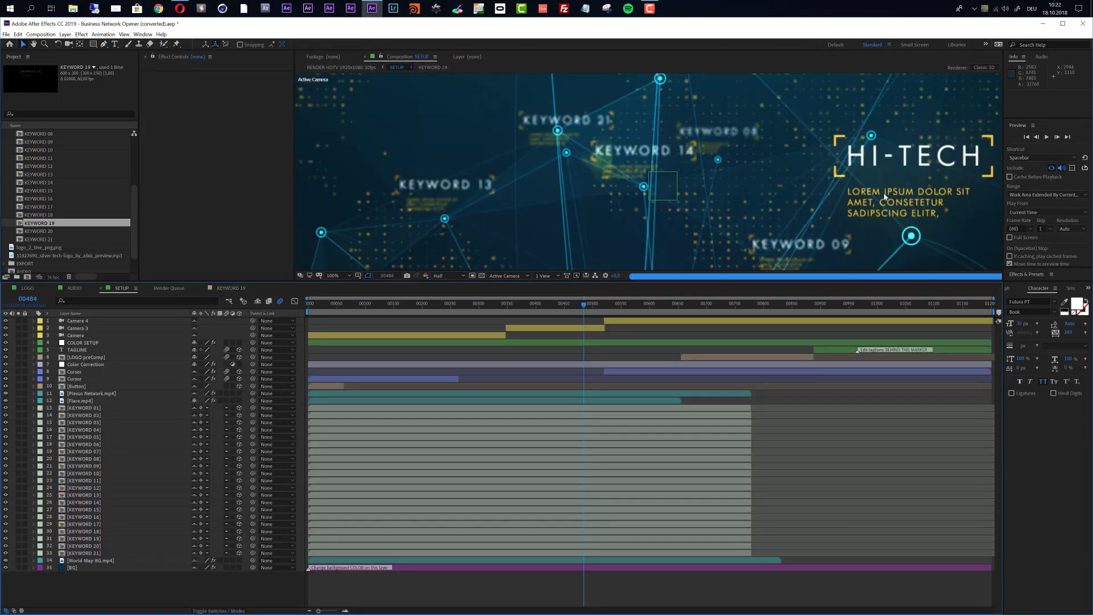
scroll(875, 234, "down", 2)
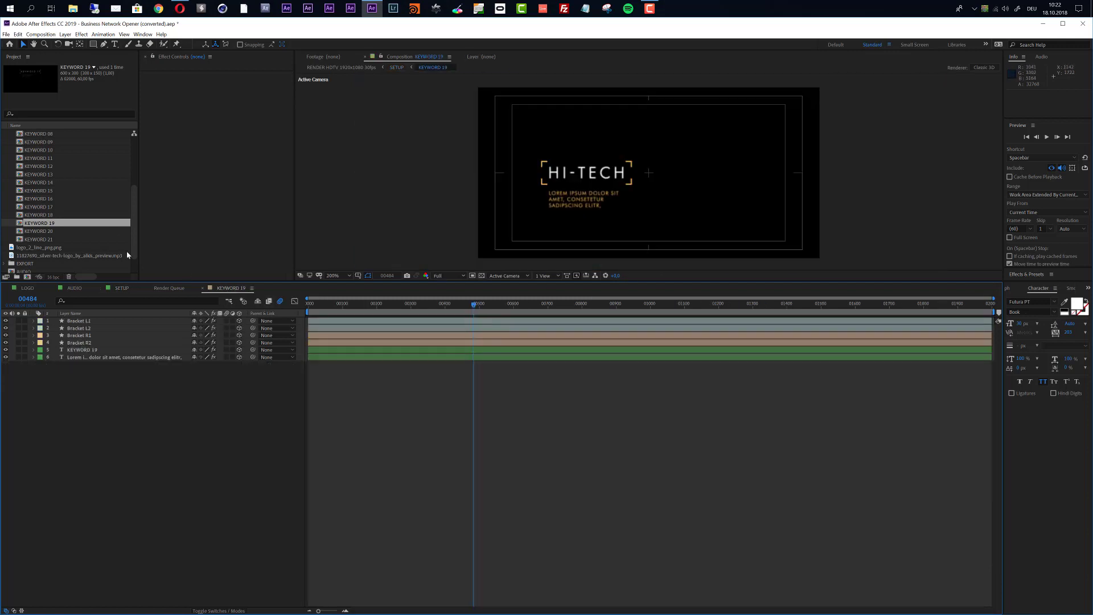
left_click(228, 288)
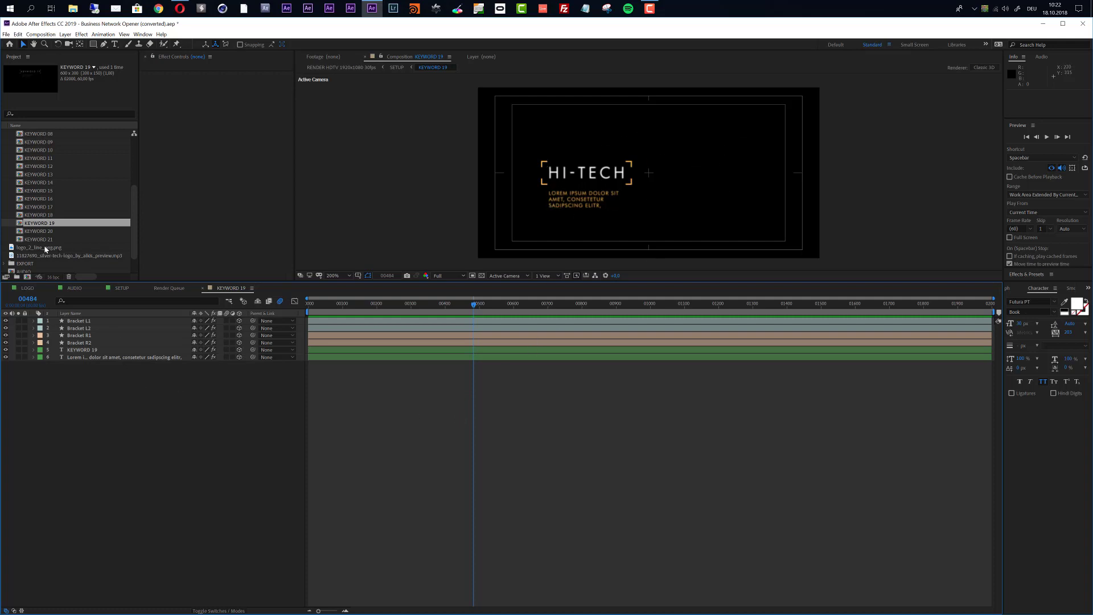
scroll(55, 160, "up", 3)
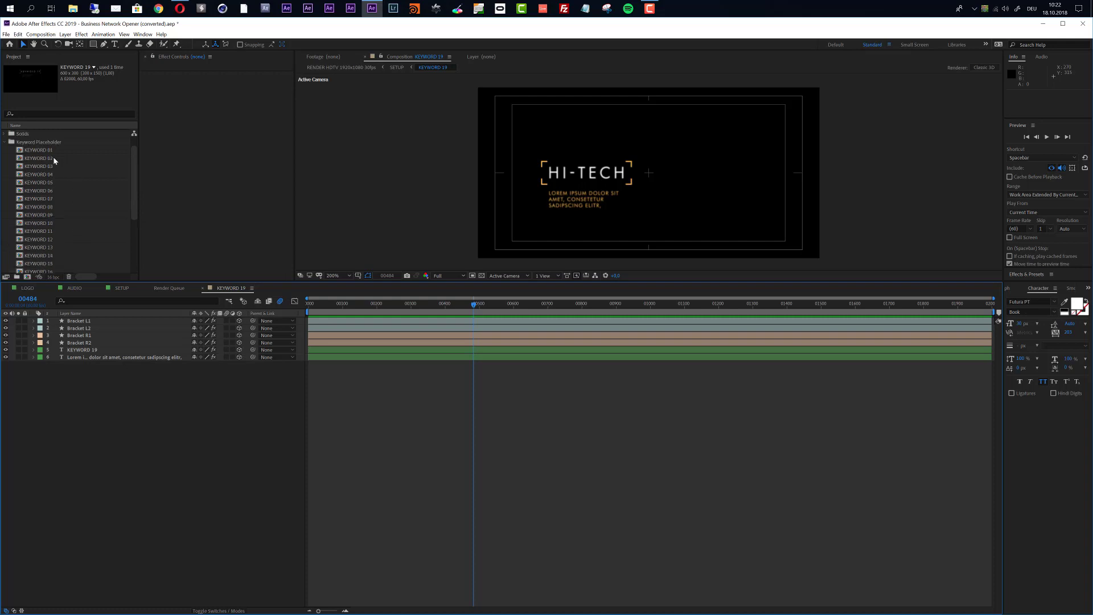
left_click(121, 288)
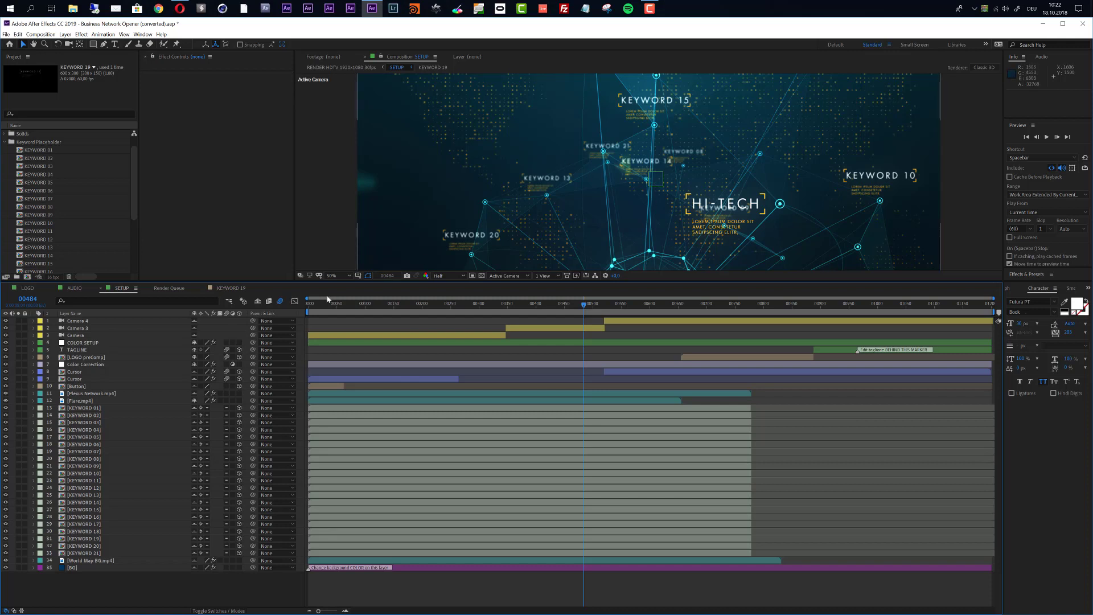
Hide the shy layers in SETUP and show the full list of COLOR SETUP controls beside an enlarged composition view
left_click(257, 302)
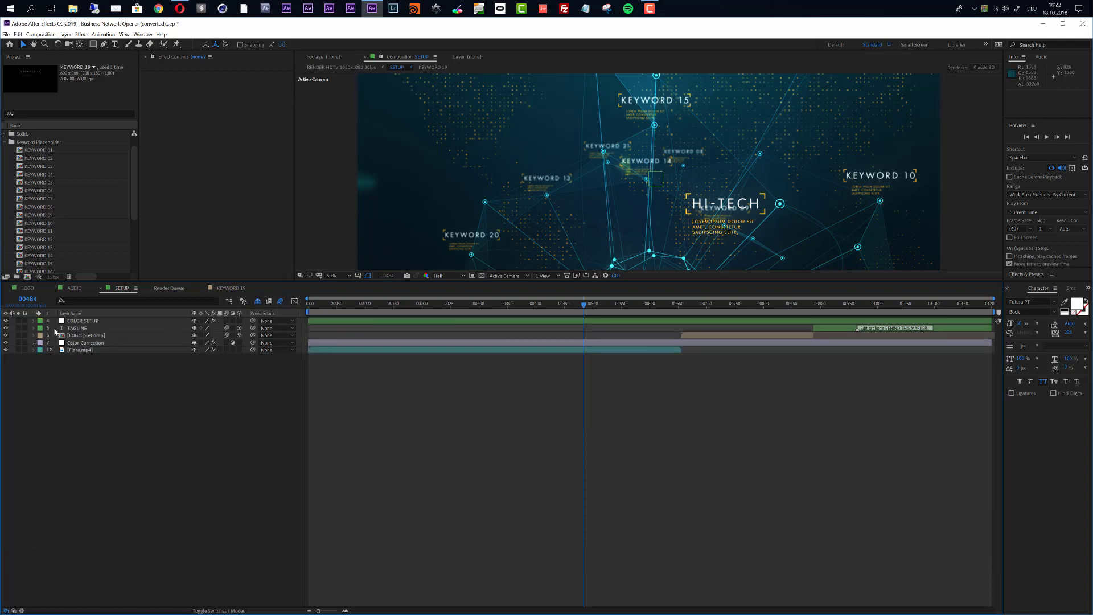
left_click(85, 321)
key("comma")
key("comma")
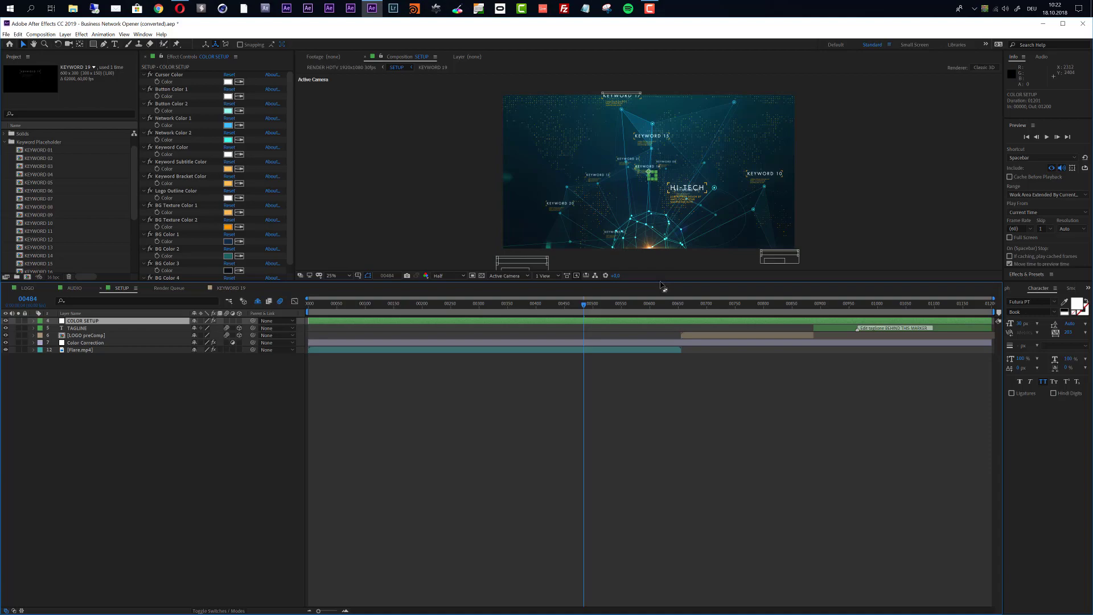
left_click_drag(662, 285, 666, 463)
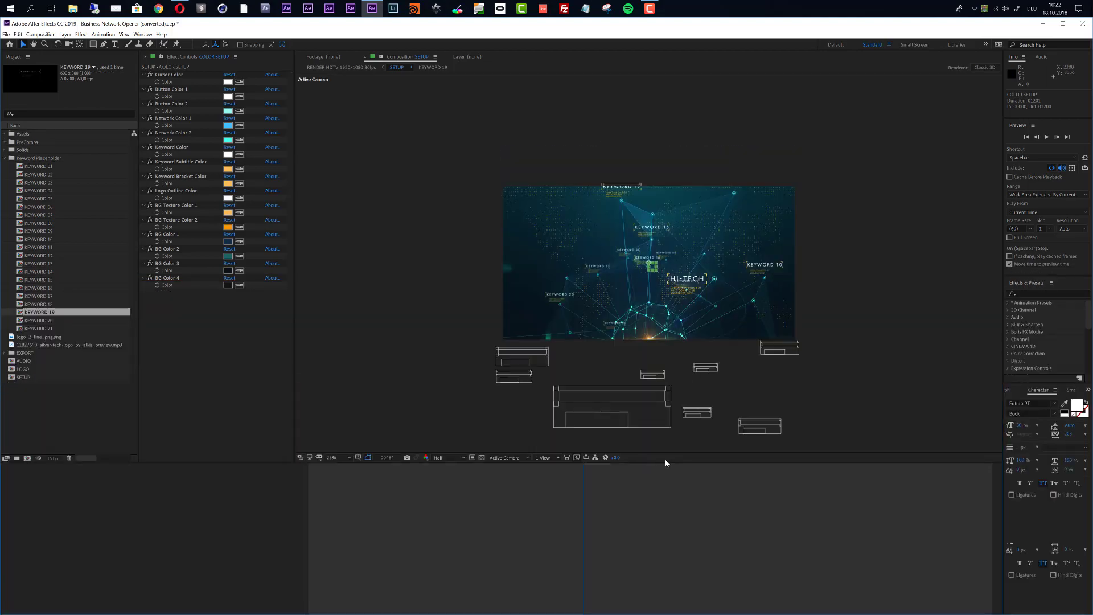
key("period")
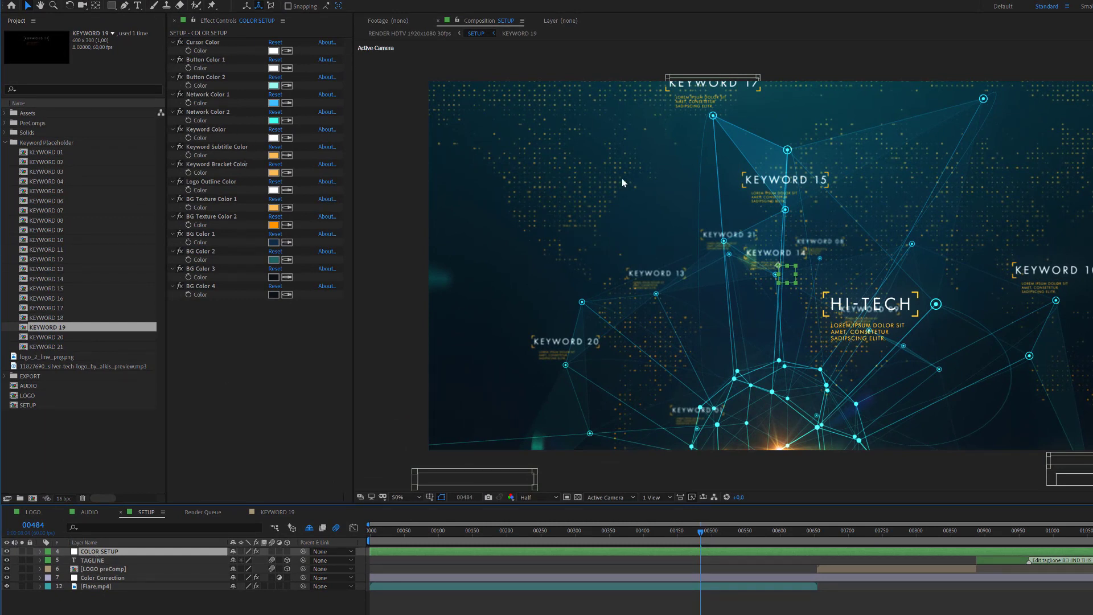
Try dark red 9D1515 as the Cursor Color at frame 83 and undo the change
left_click(426, 531)
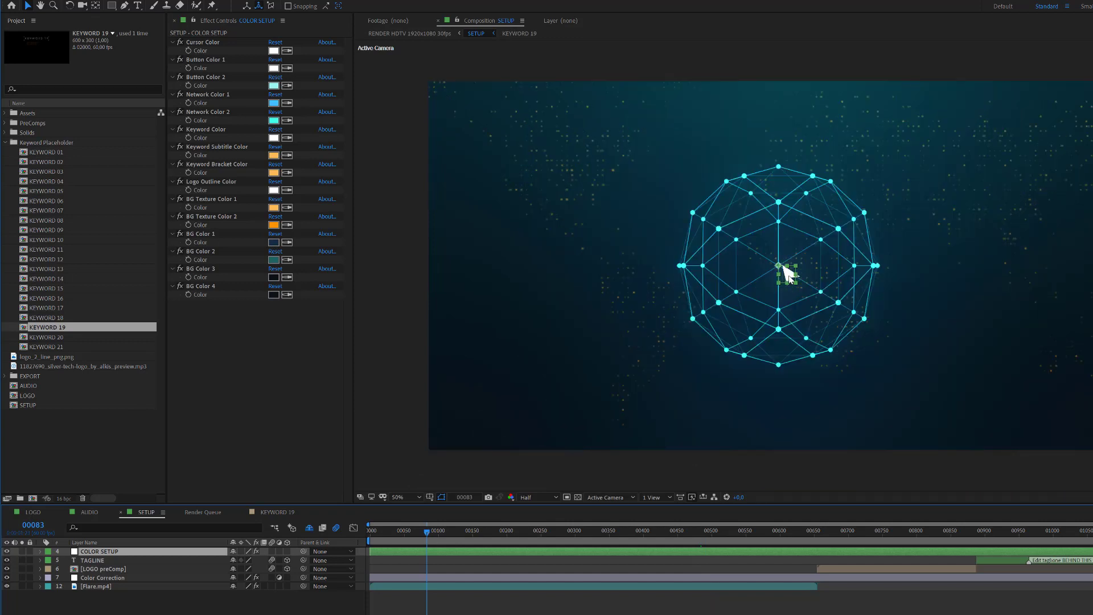
left_click(274, 51)
key("ctrl+v")
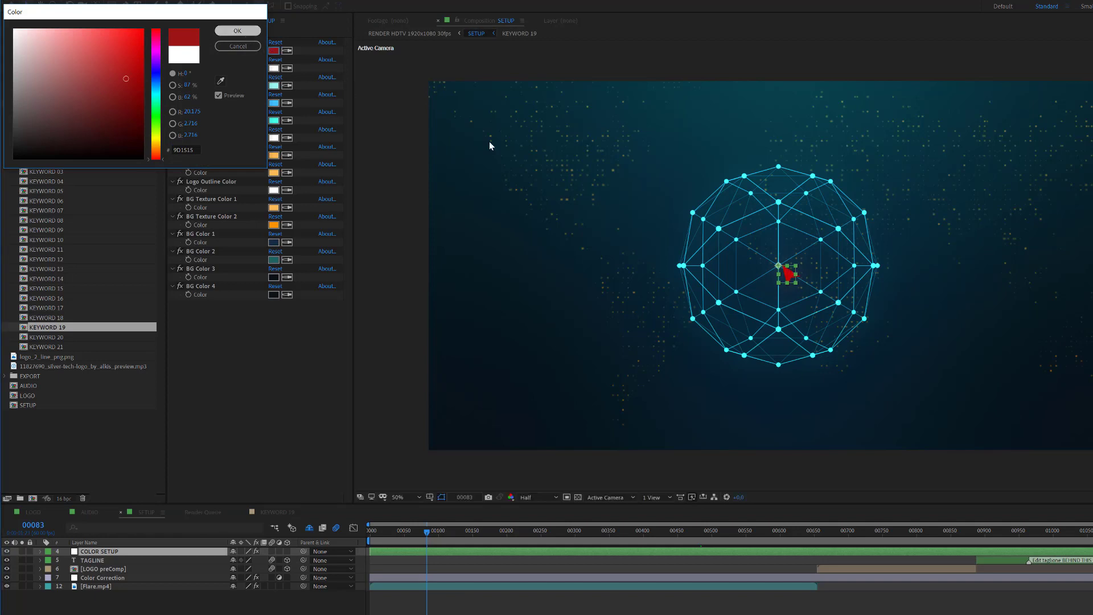
key("Return")
key("ctrl+z")
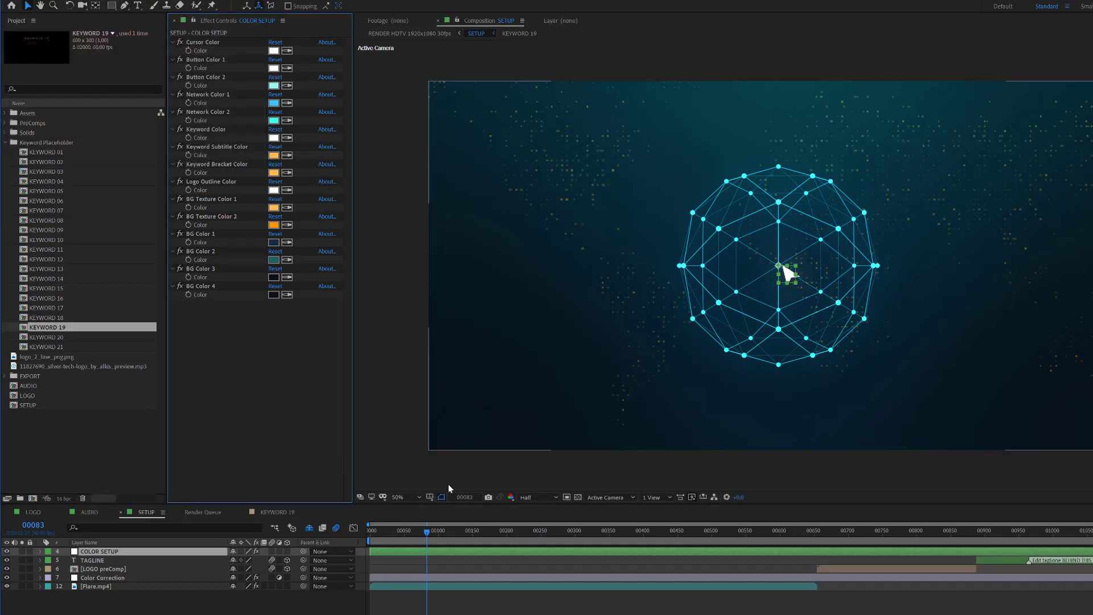
Go to frame 17 and turn off the visibility of the COLOR SETUP layer, keeping it selected
left_click(382, 535)
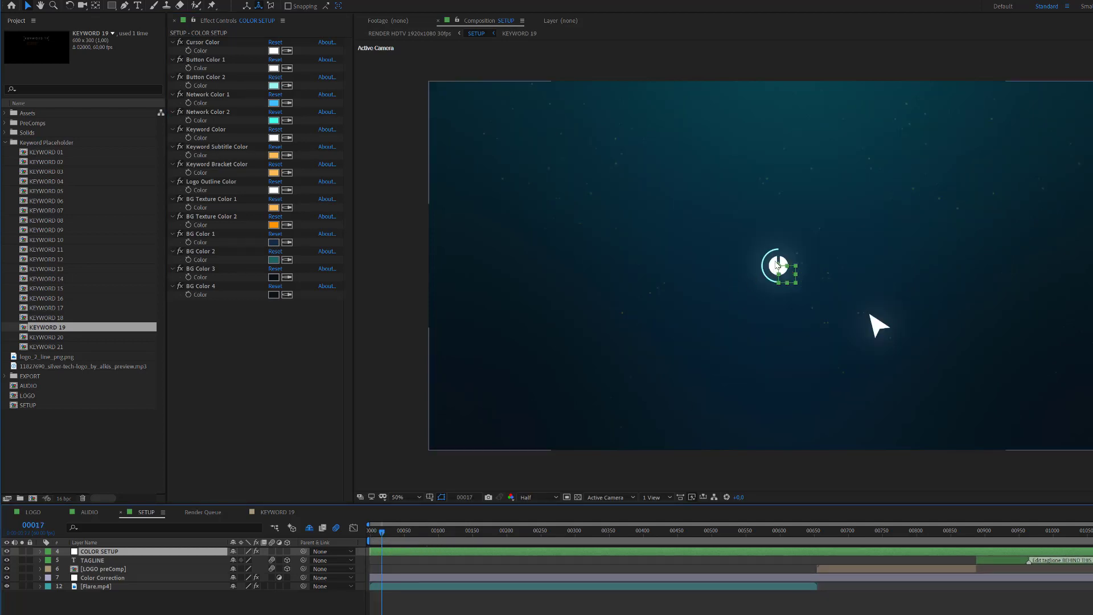
left_click(7, 551)
left_click(118, 552)
Try dark red A31313 for Button Color 1 and discard the change
left_click(272, 68)
left_click(128, 75)
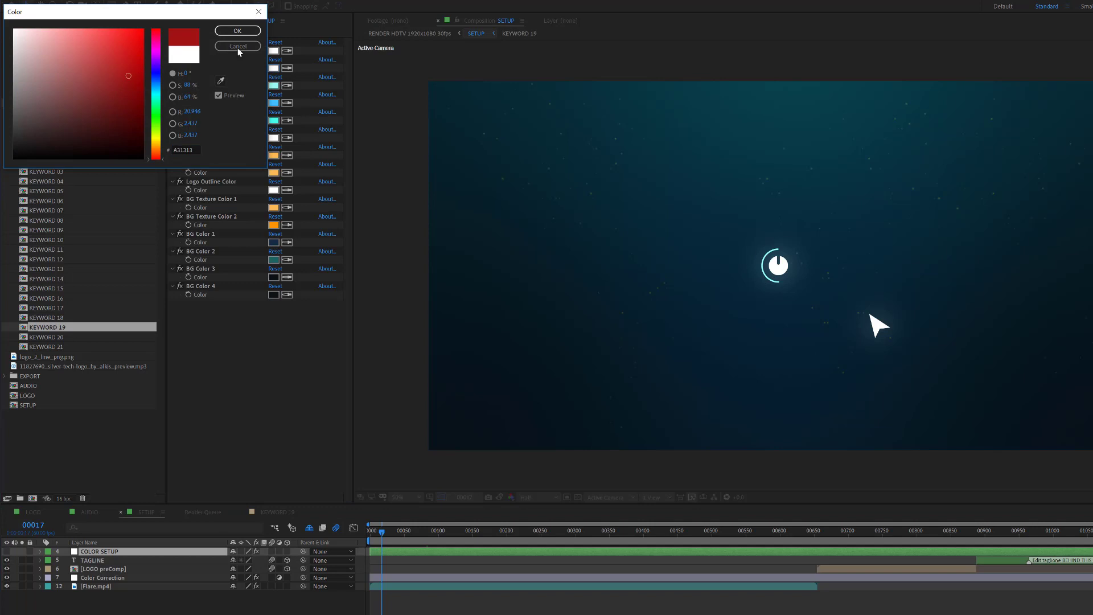
left_click(238, 46)
Set Network Color 1 and Network Color 2 to white, using frame 365 as the preview
left_click(202, 79)
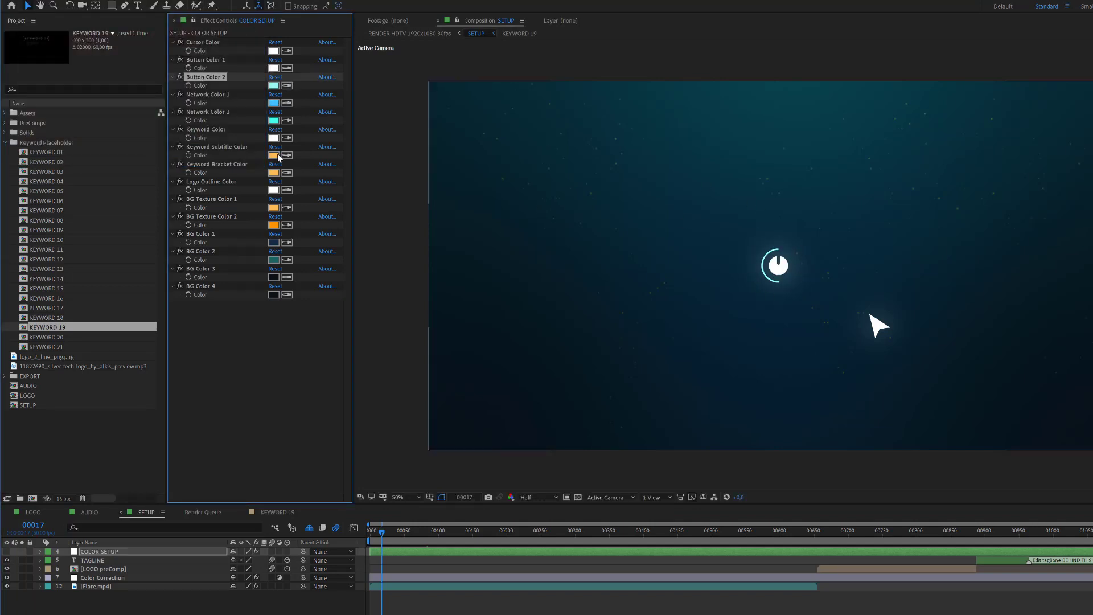
left_click(213, 95)
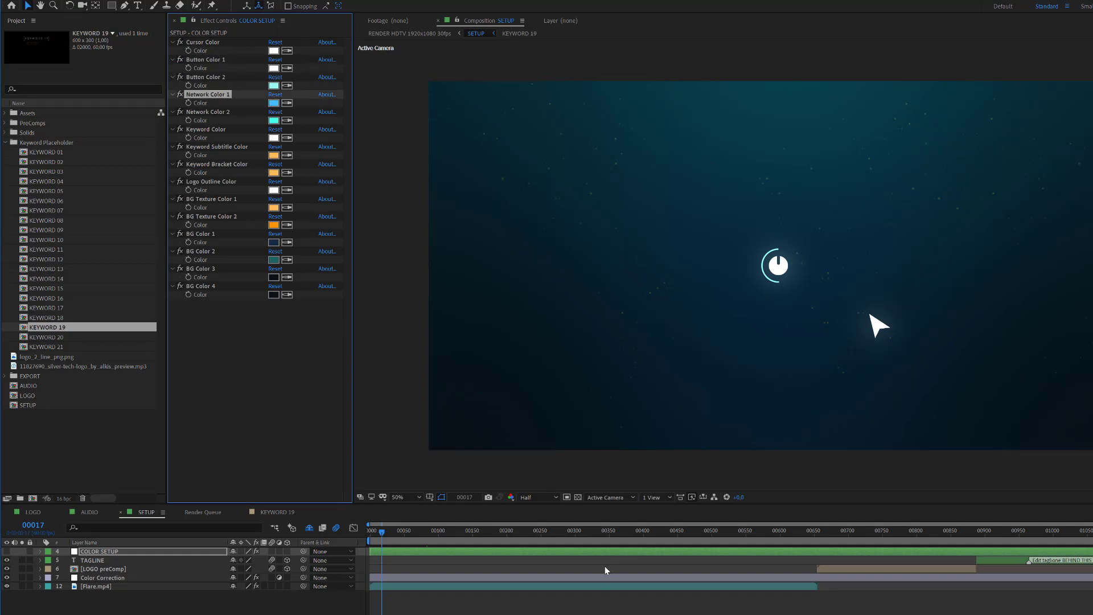
left_click(619, 531)
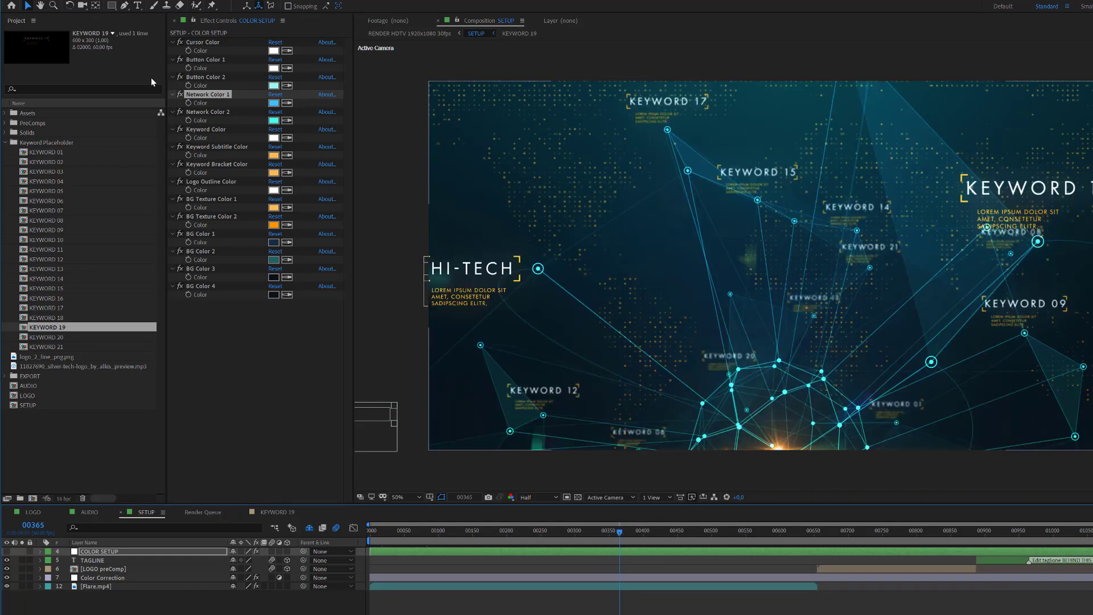
left_click(274, 103)
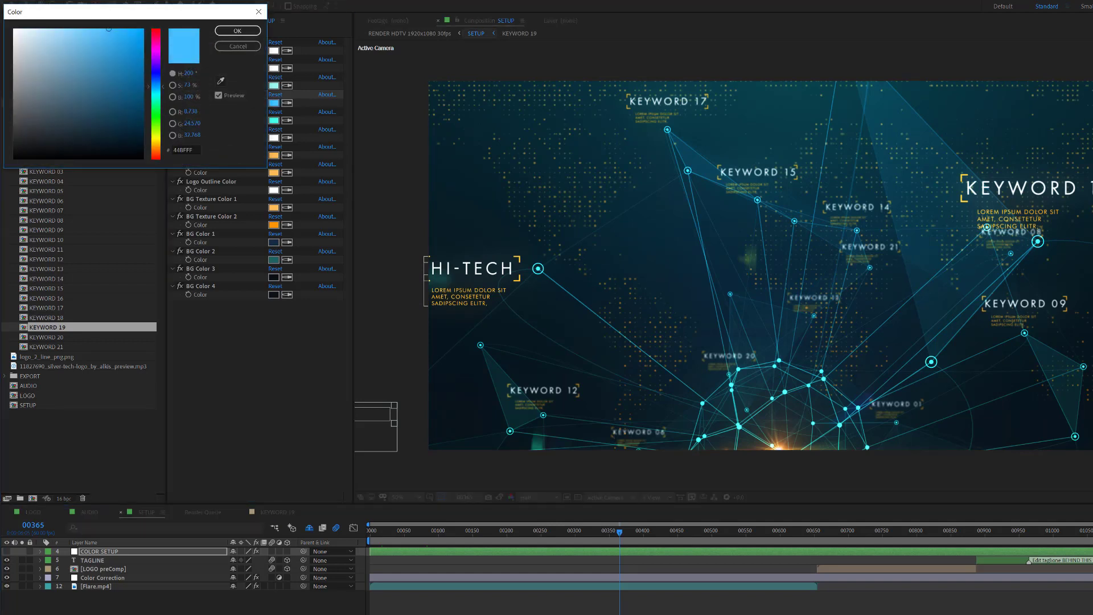
left_click(236, 31)
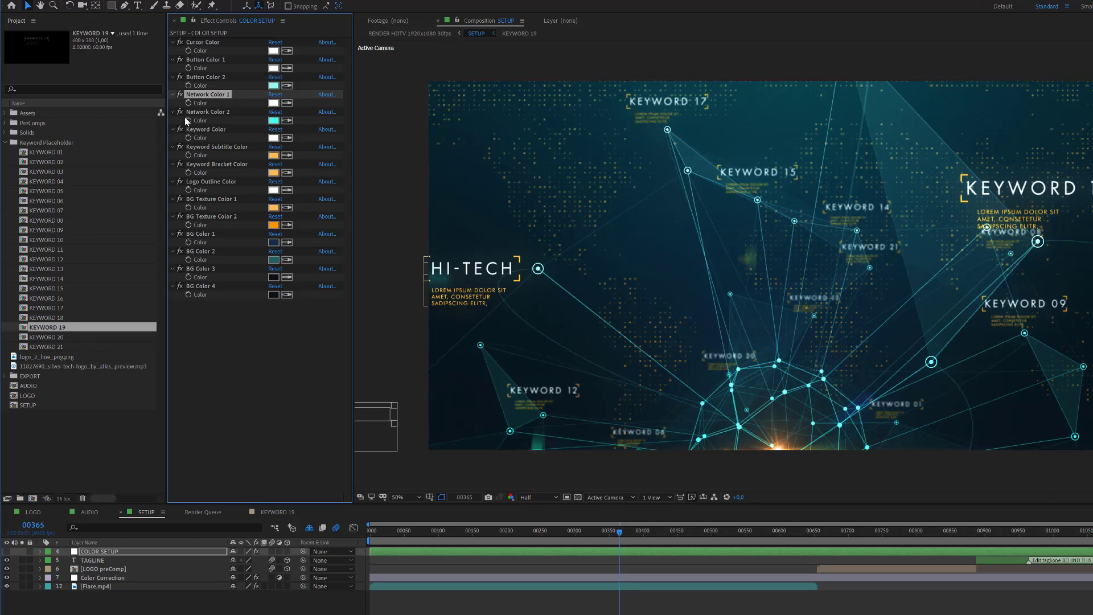
left_click(274, 120)
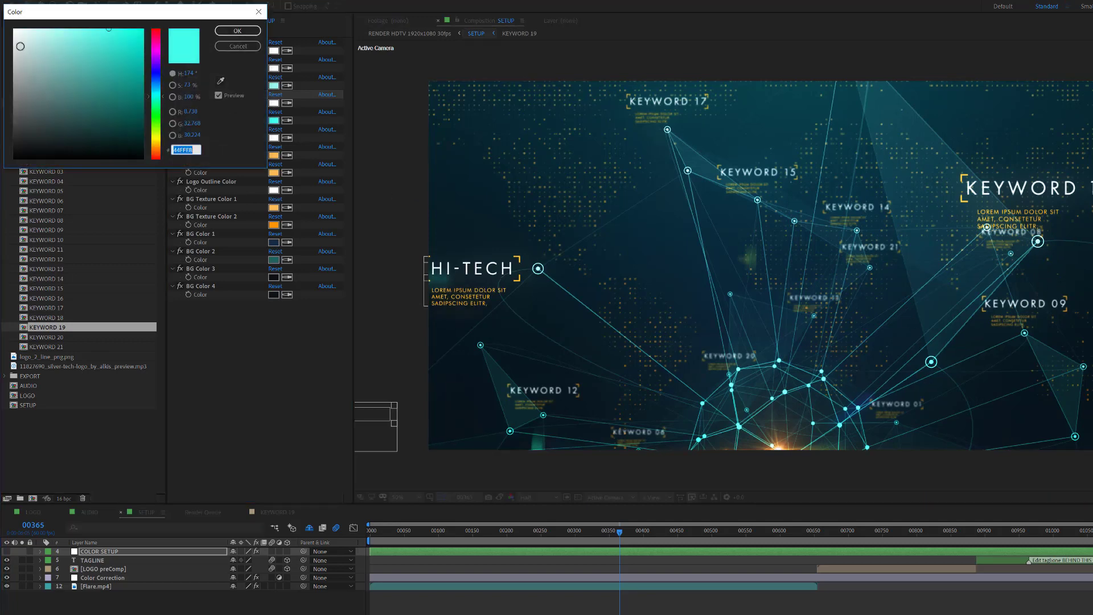
left_click(233, 33)
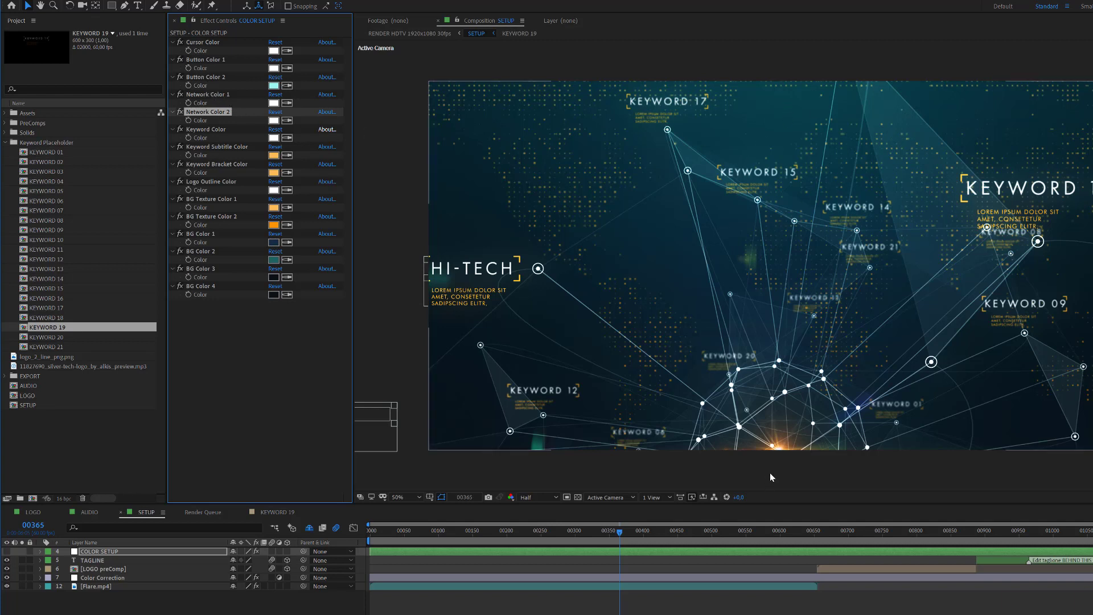
Sample the orange Keyword Subtitle Color as the Keyword Color
left_click(220, 128)
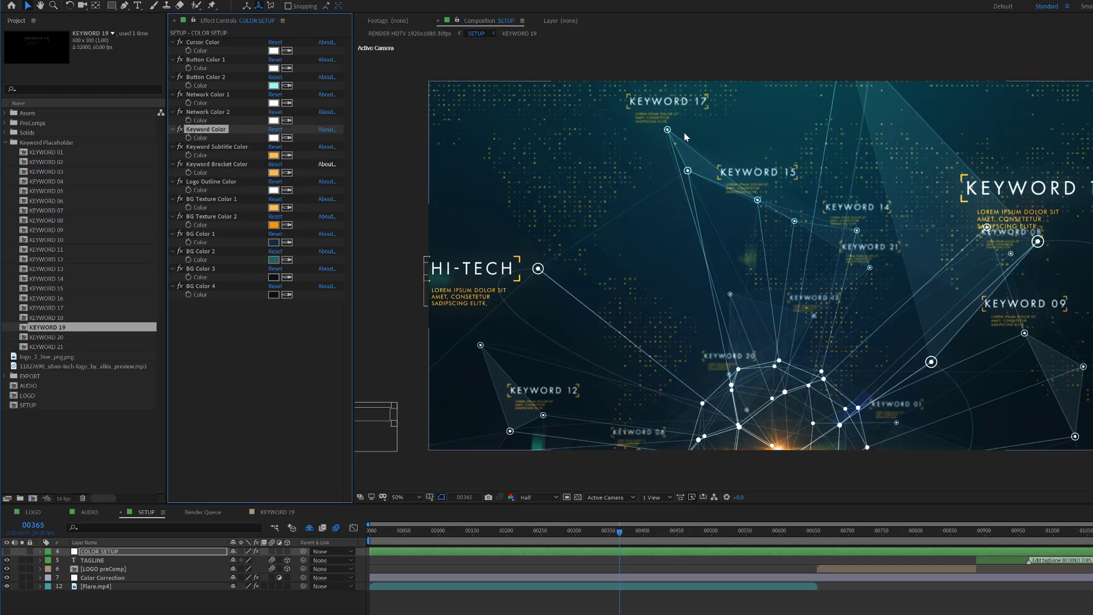
left_click(288, 142)
left_click(274, 155)
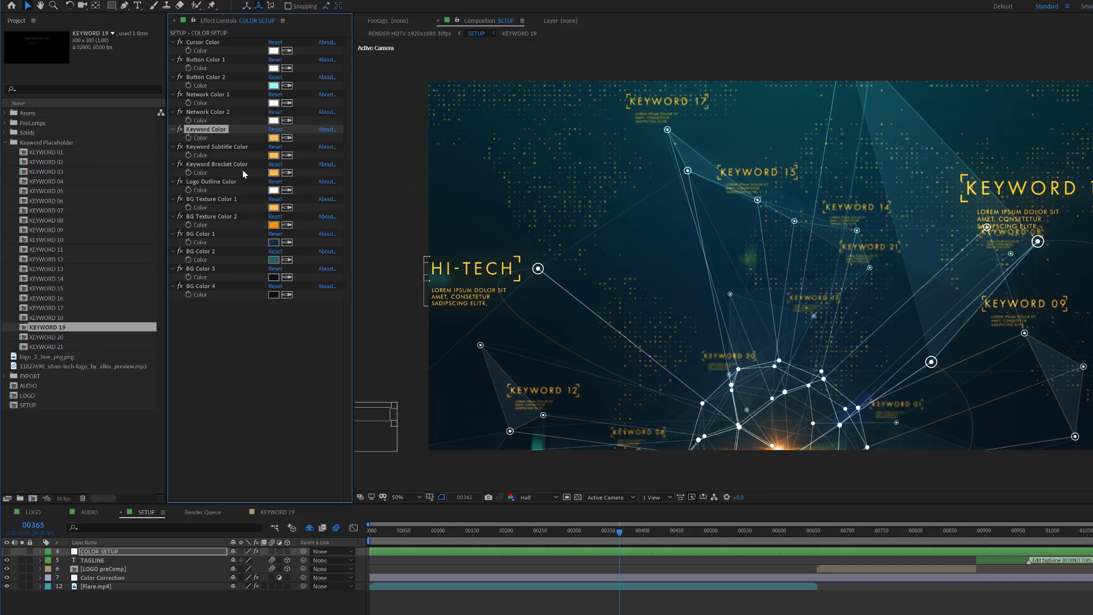
Set the Keyword Color to white (FFFFFF)
left_click(274, 138)
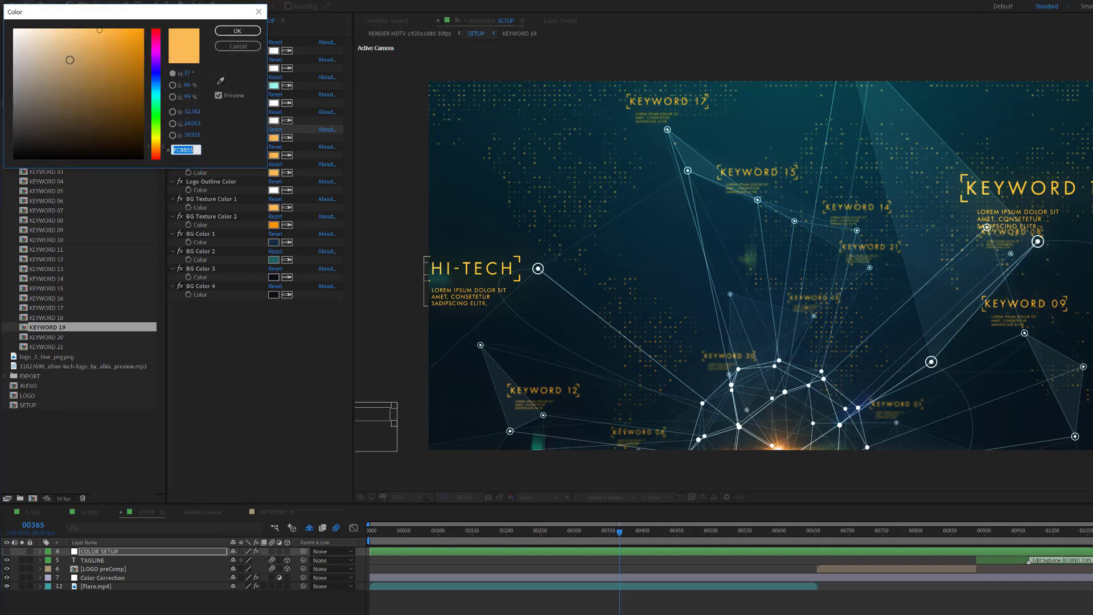
left_click_drag(70, 60, 14, 30)
left_click(235, 31)
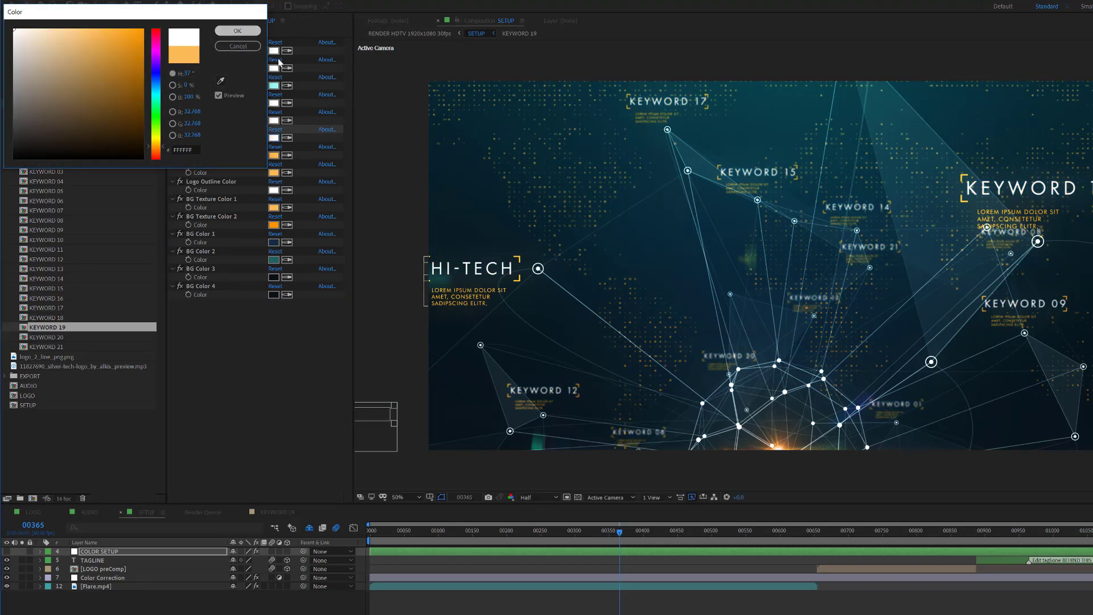
Set the Keyword Subtitle Color to white by sampling the Keyword Color swatch
left_click(218, 147)
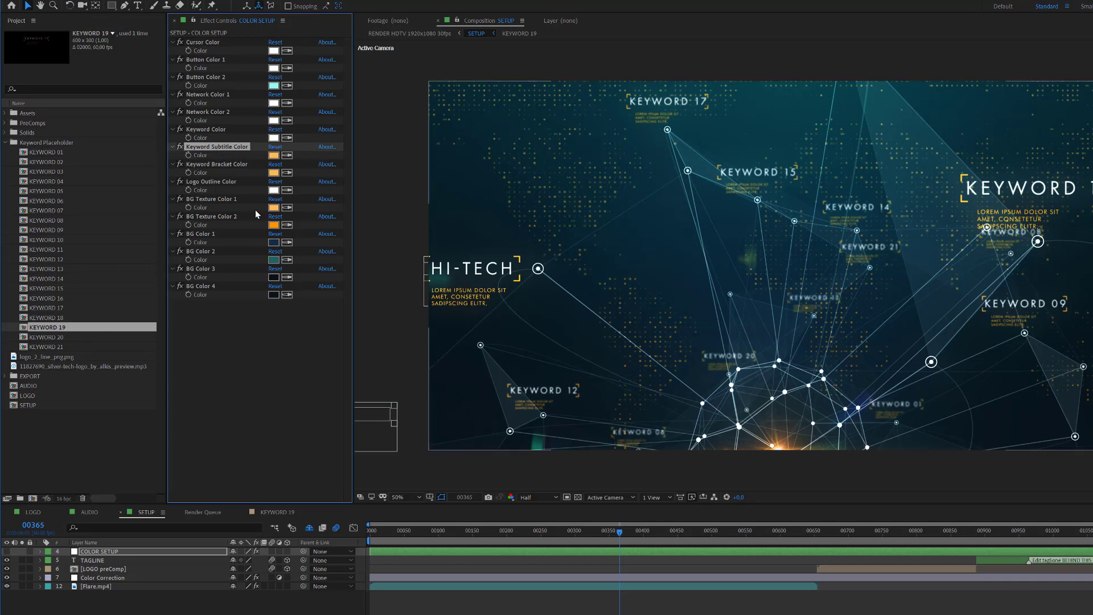
left_click(287, 156)
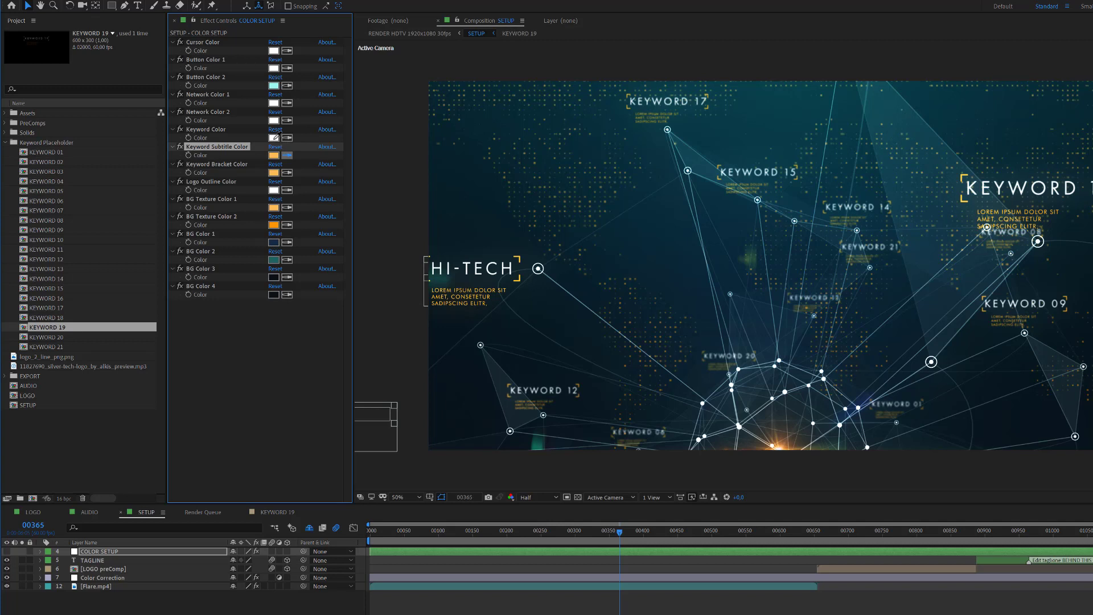
left_click(274, 138)
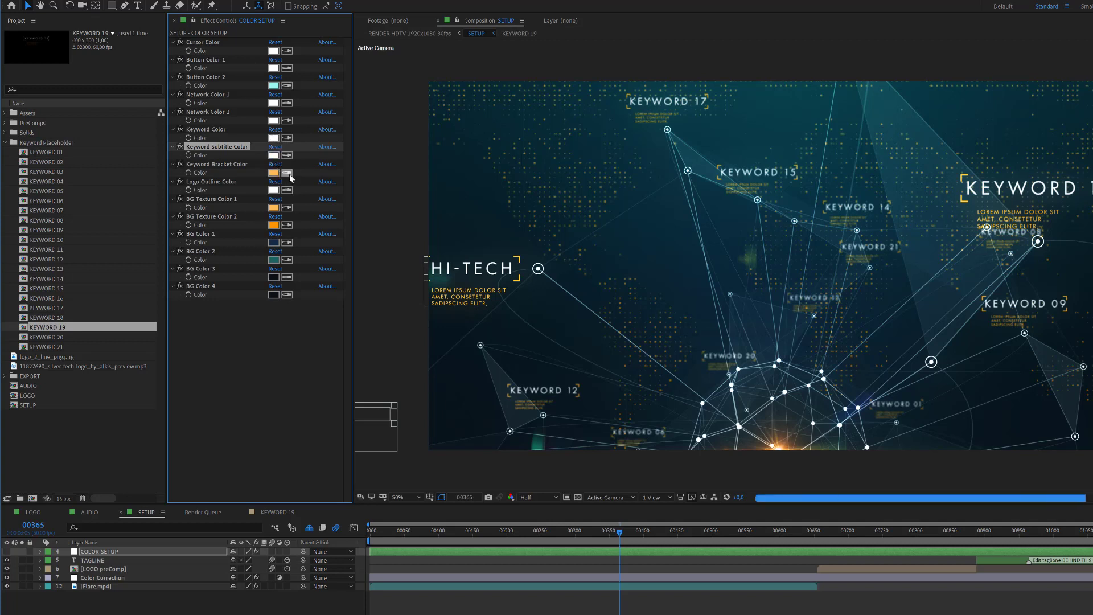
Set the Keyword Bracket Color to white by sampling the Keyword Subtitle Color swatch
left_click(287, 174)
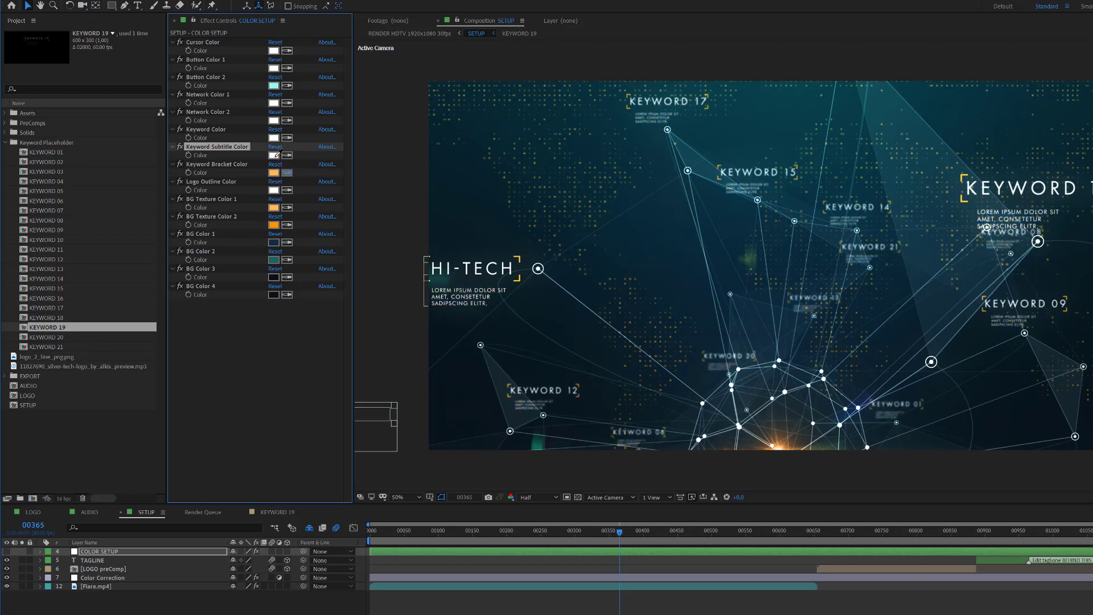
left_click(275, 155)
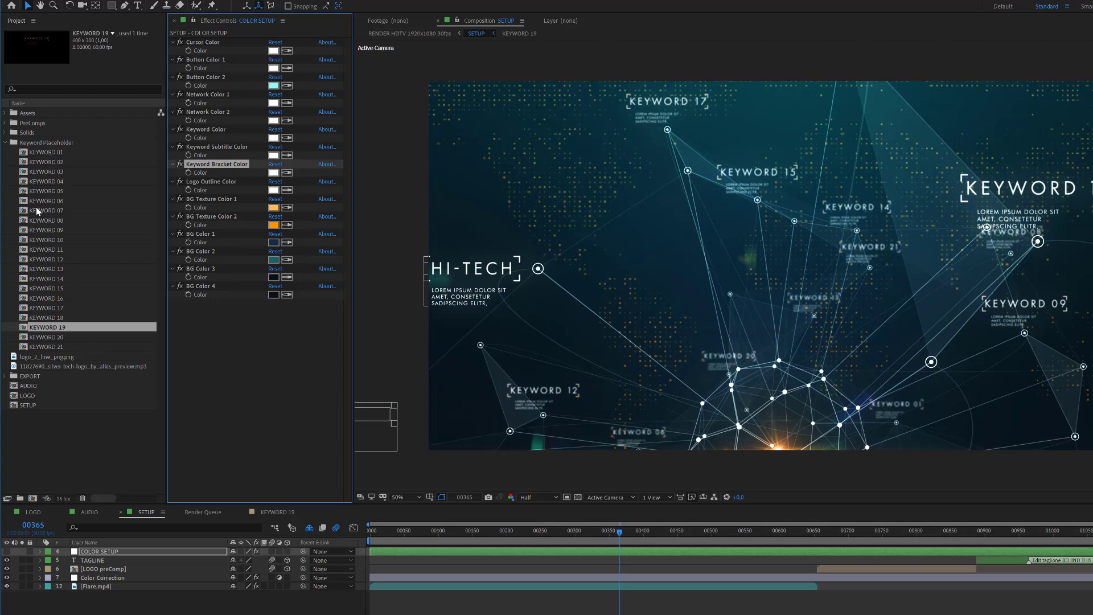
Sample the orange BG Texture Color 1 as the Logo Outline Color, previewing the outlined logo at frame 724
left_click(209, 182)
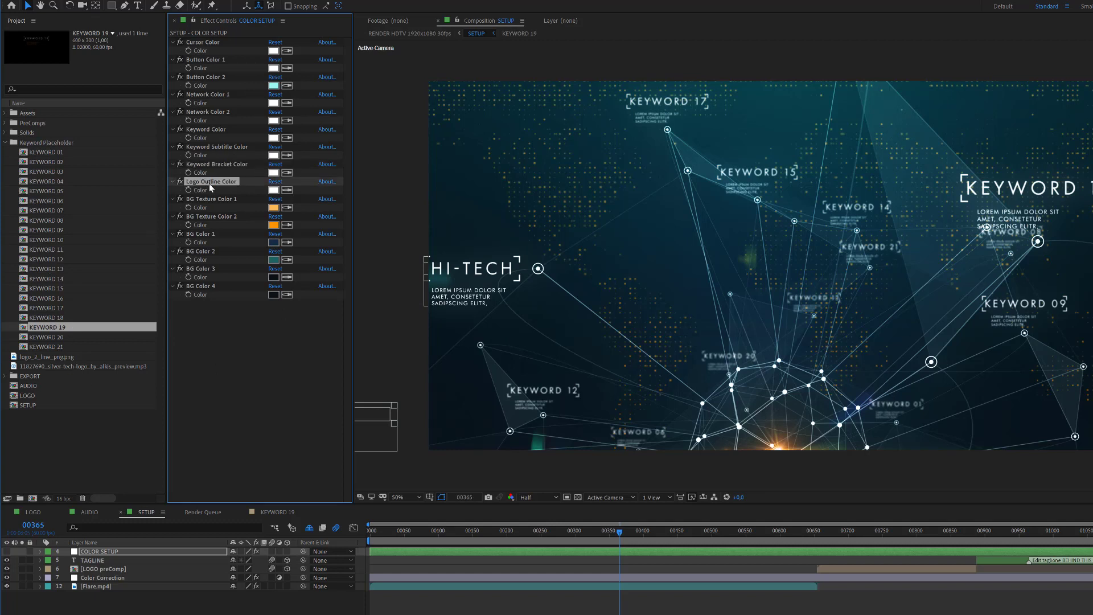
left_click(868, 534)
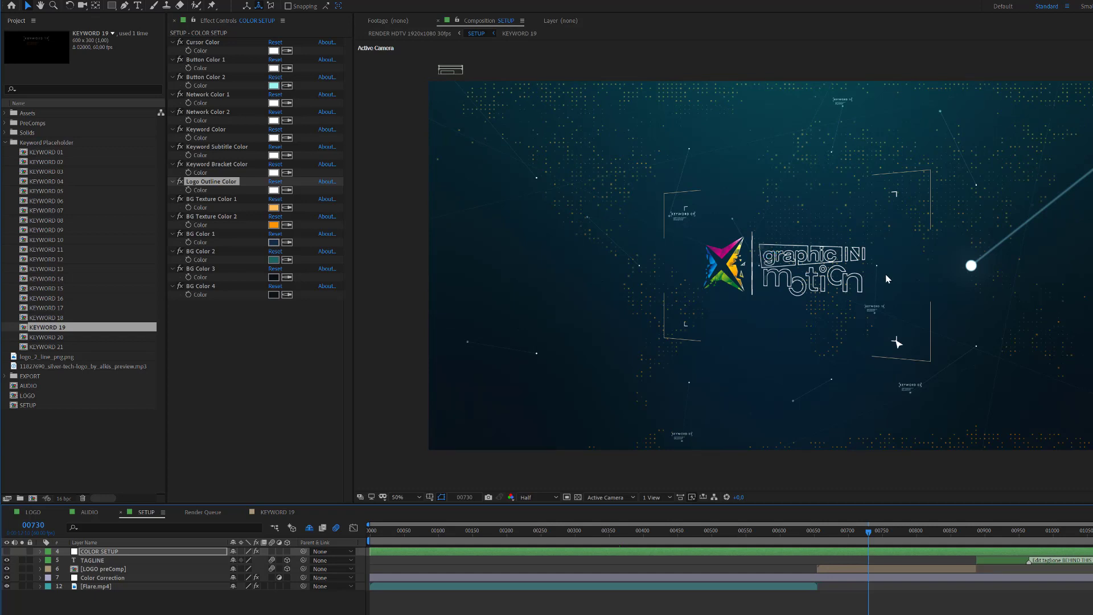
mouse_move(879, 532)
left_mouse_down()
mouse_move(907, 533)
mouse_move(864, 535)
left_mouse_up()
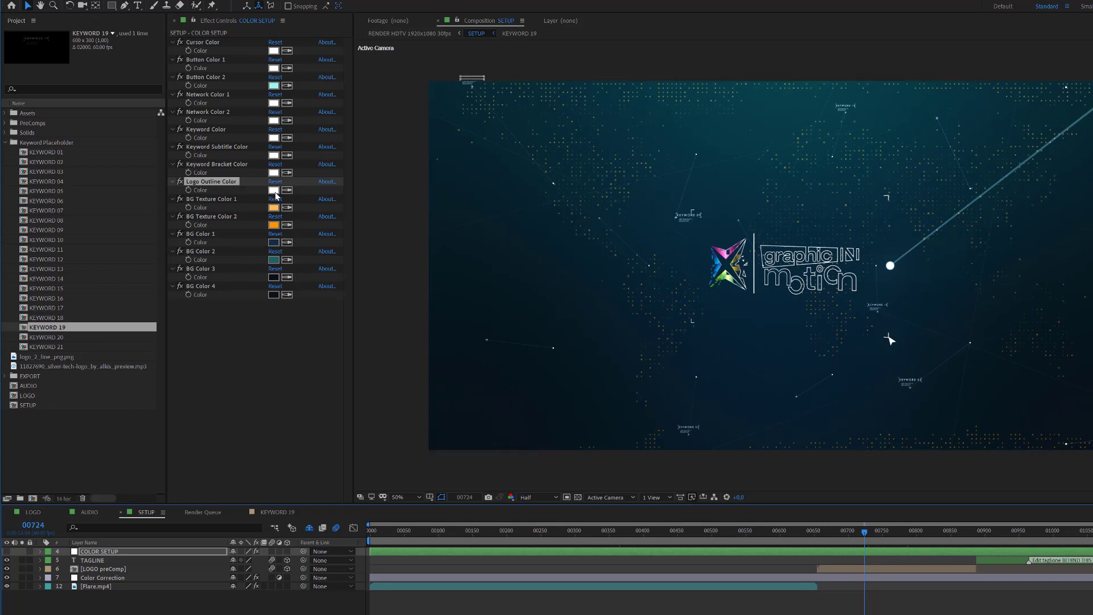
left_click(287, 192)
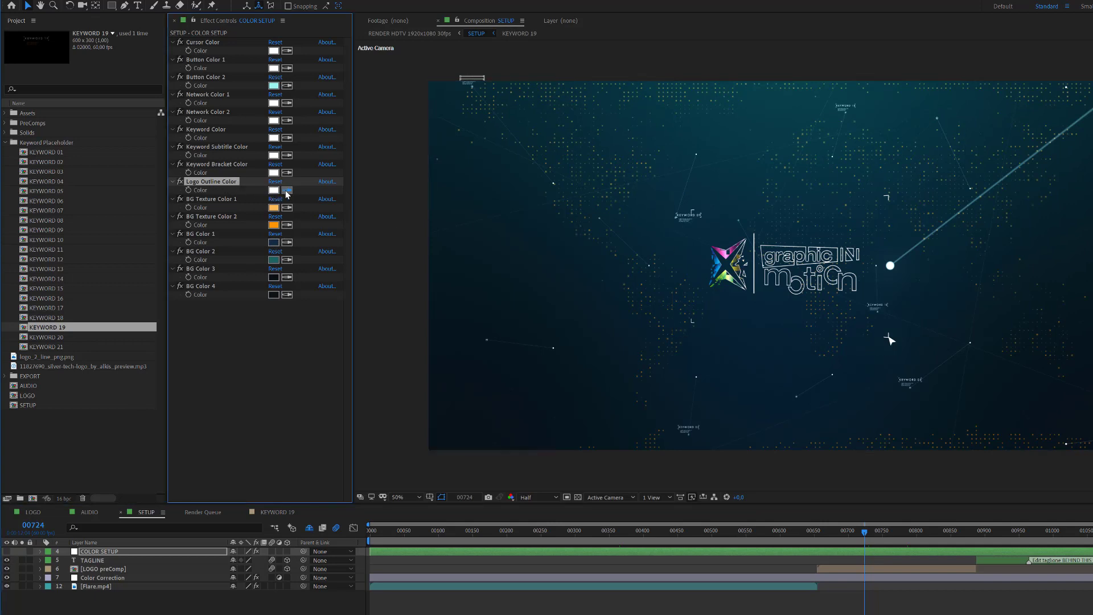
left_click(278, 207)
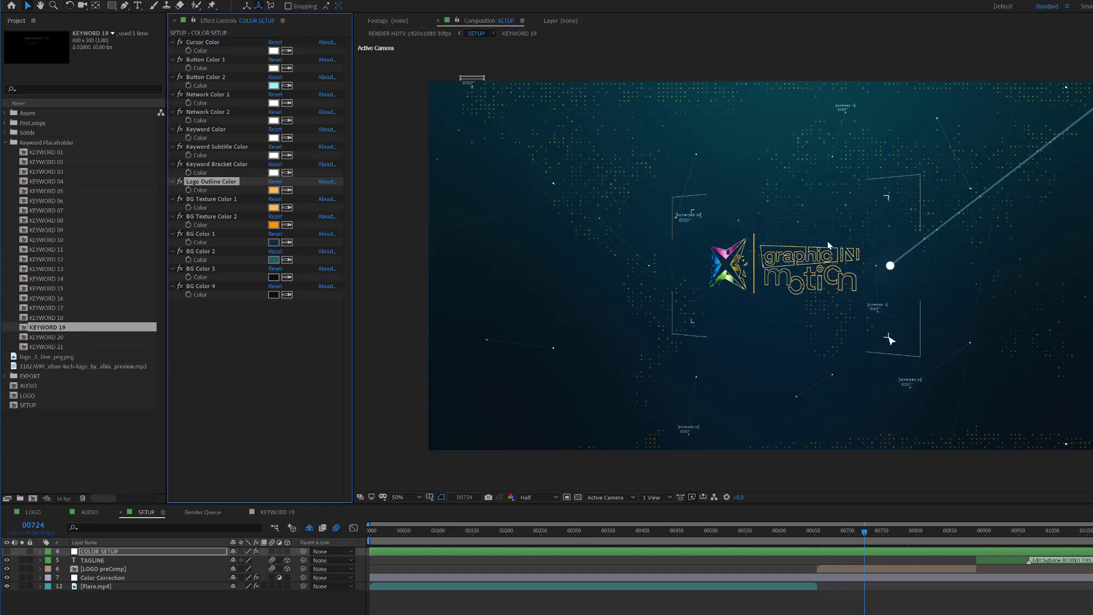
Preview the logo at frame 794 and set the Logo Outline Color to white by sampling the Keyword Bracket Color swatch
left_click(911, 534)
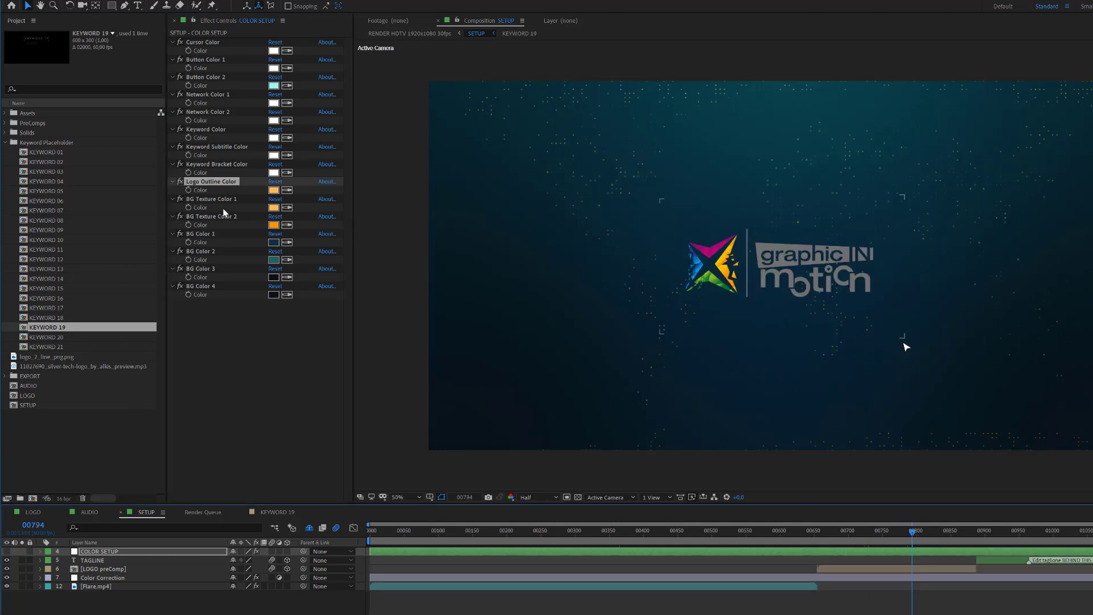
left_click(286, 189)
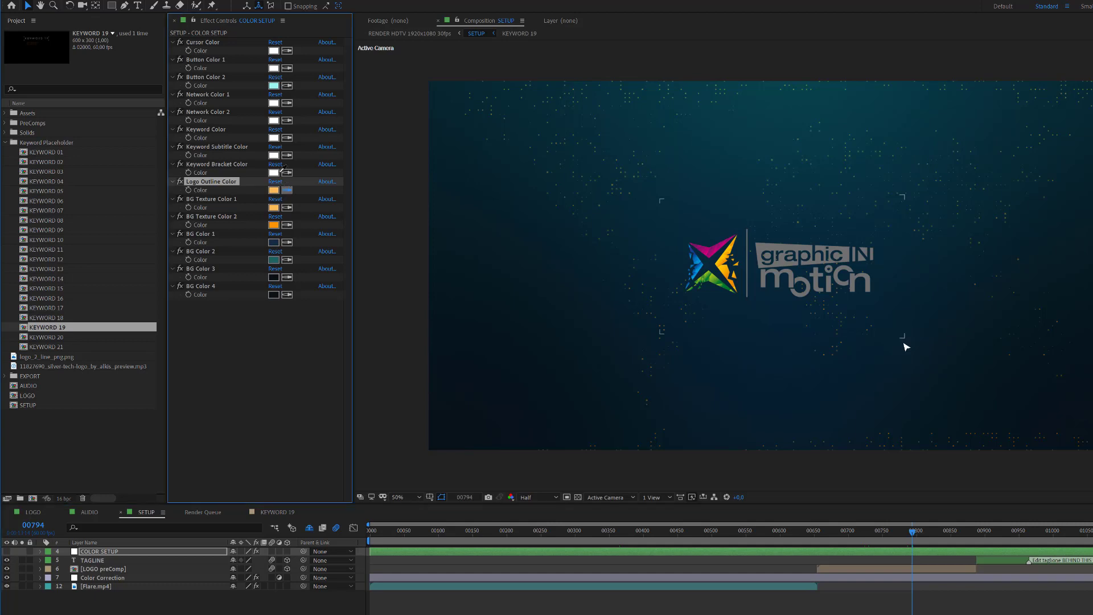
left_click(274, 173)
Set BG Texture Color 1 to light blue (50C8FF), using frame 340 as the preview
left_click(603, 534)
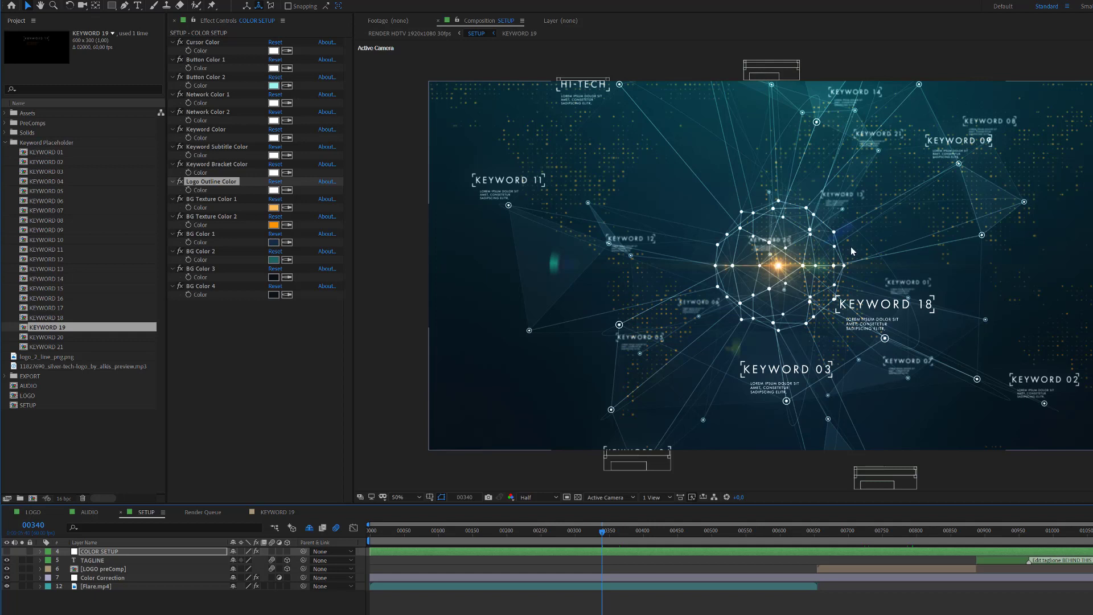
left_click(217, 198)
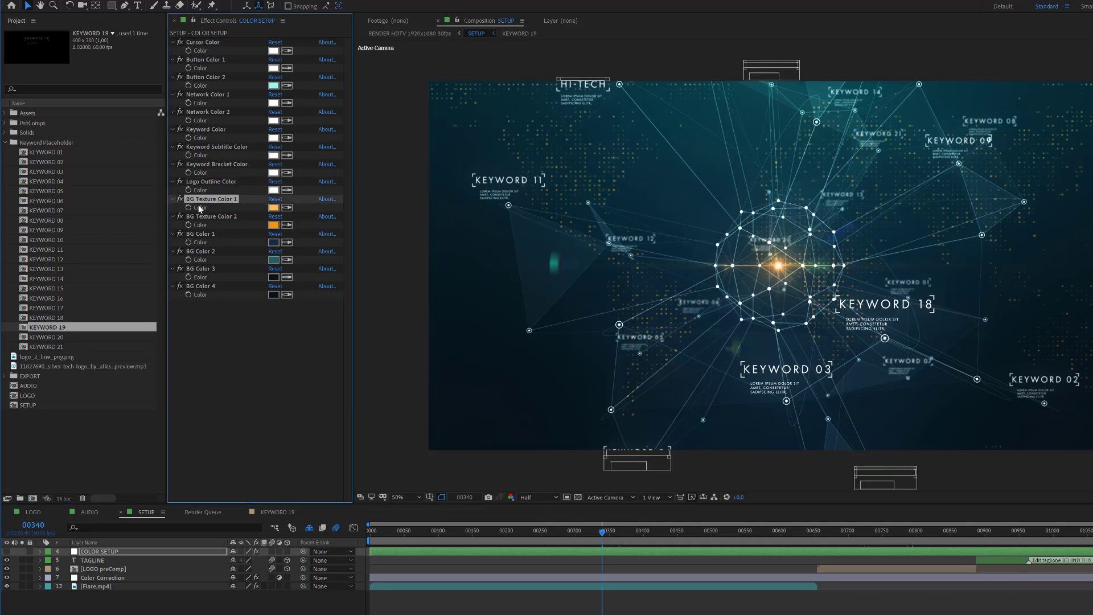
left_click(275, 209)
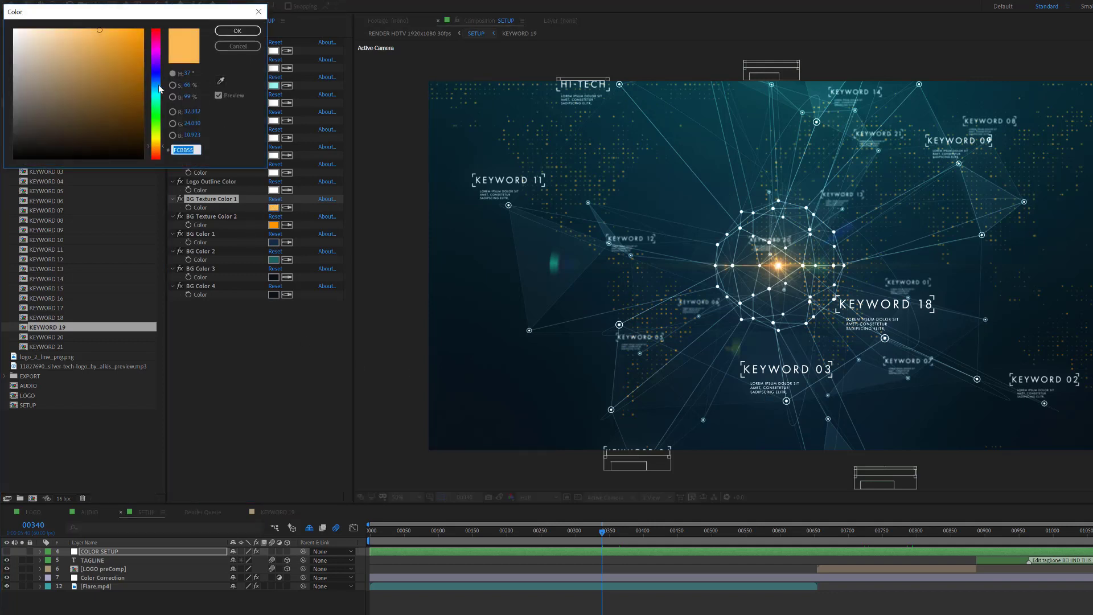
left_click_drag(157, 90, 157, 87)
left_click_drag(121, 36, 103, 28)
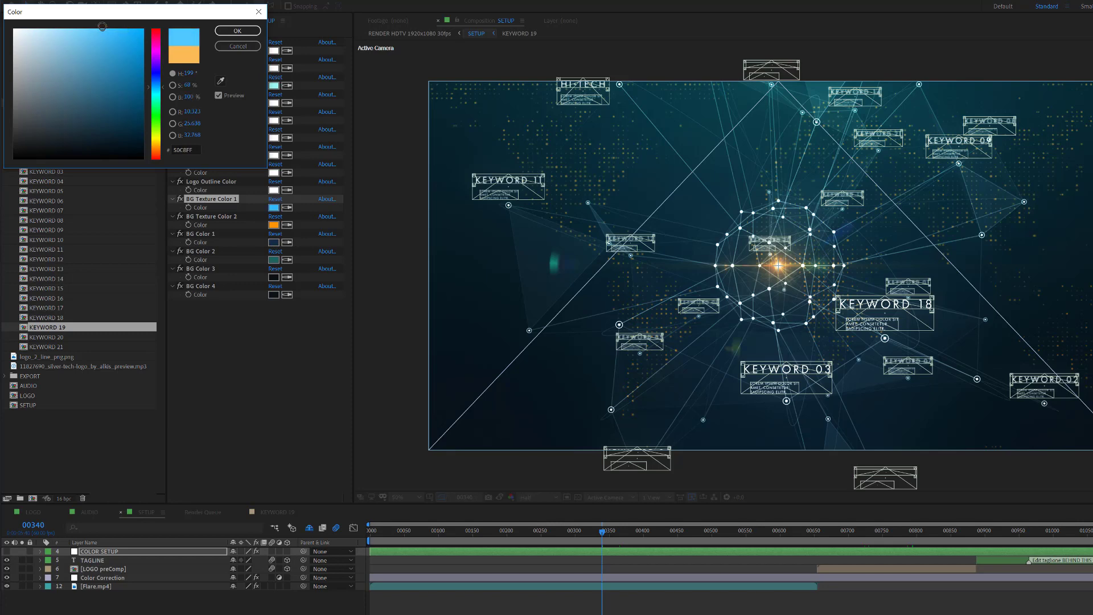
left_click(228, 33)
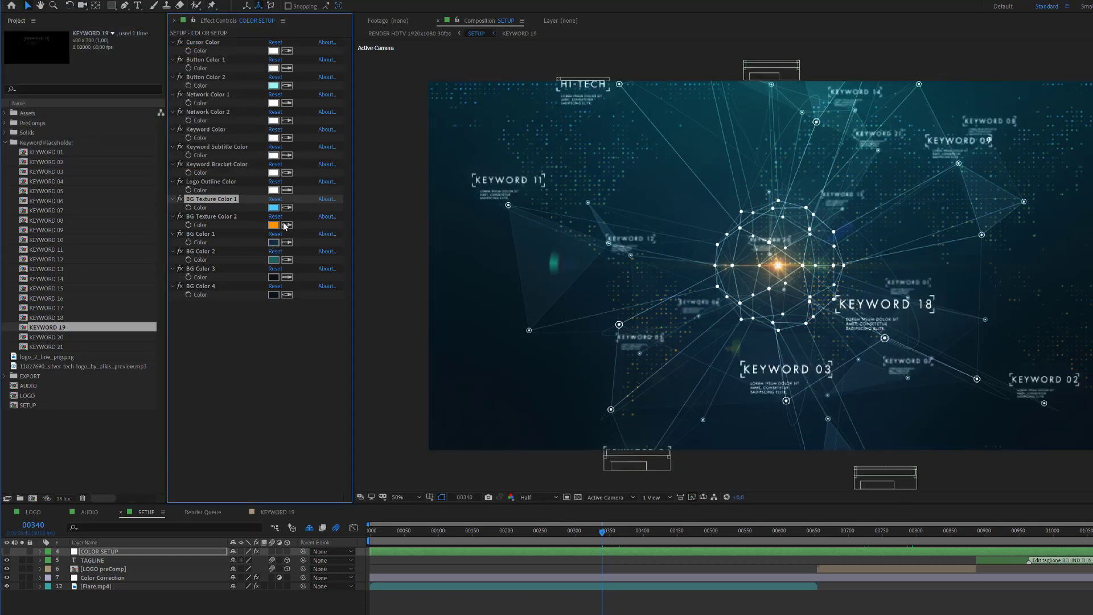
Set BG Texture Color 2 to purple (C664FE)
left_click(273, 225)
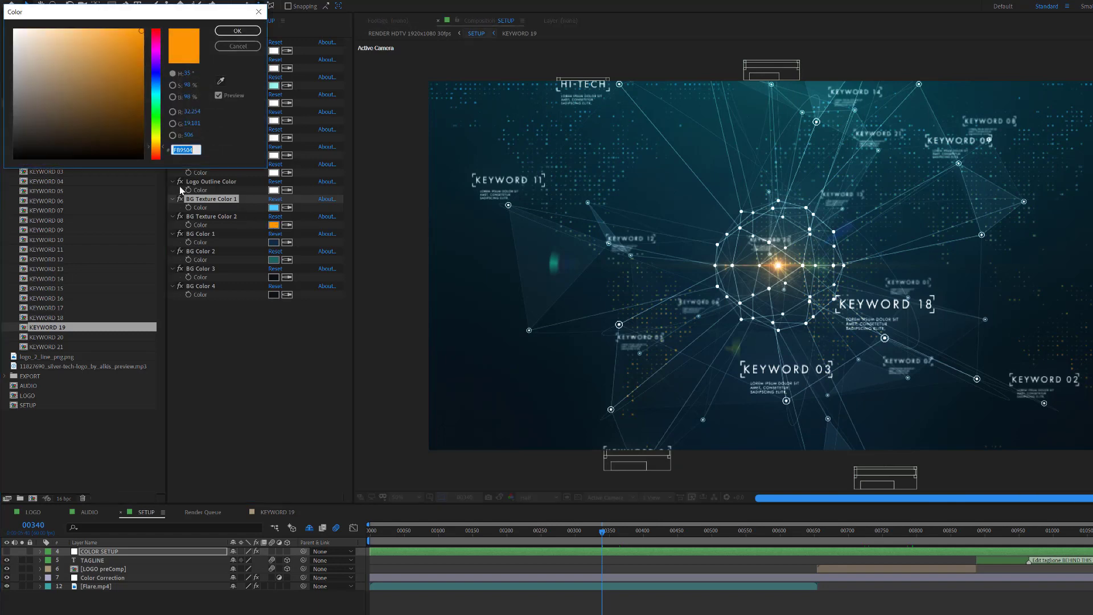
left_click(156, 59)
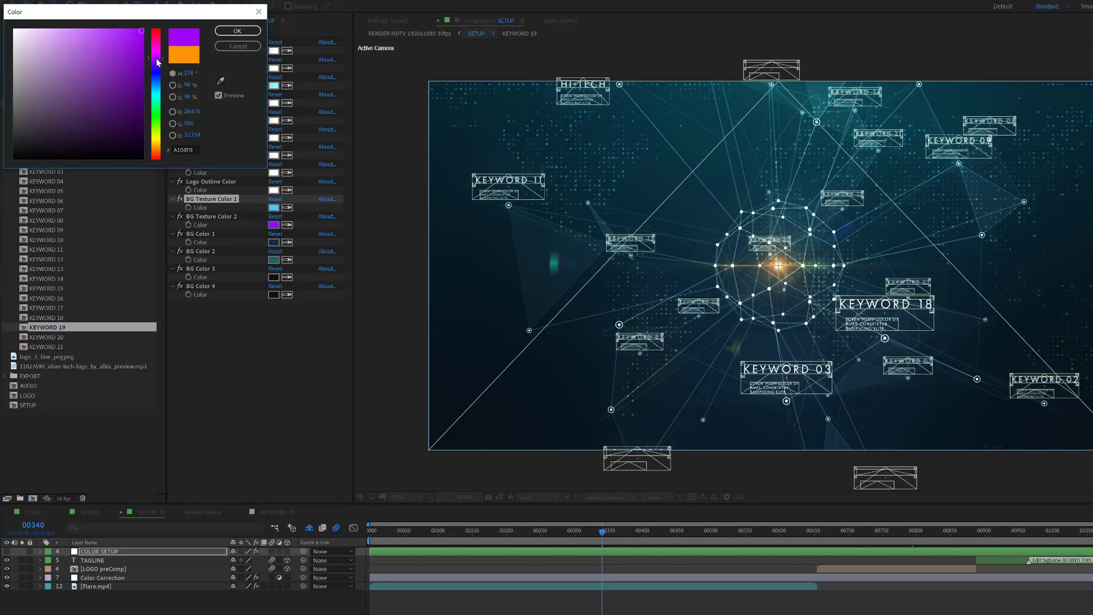
left_click(96, 34)
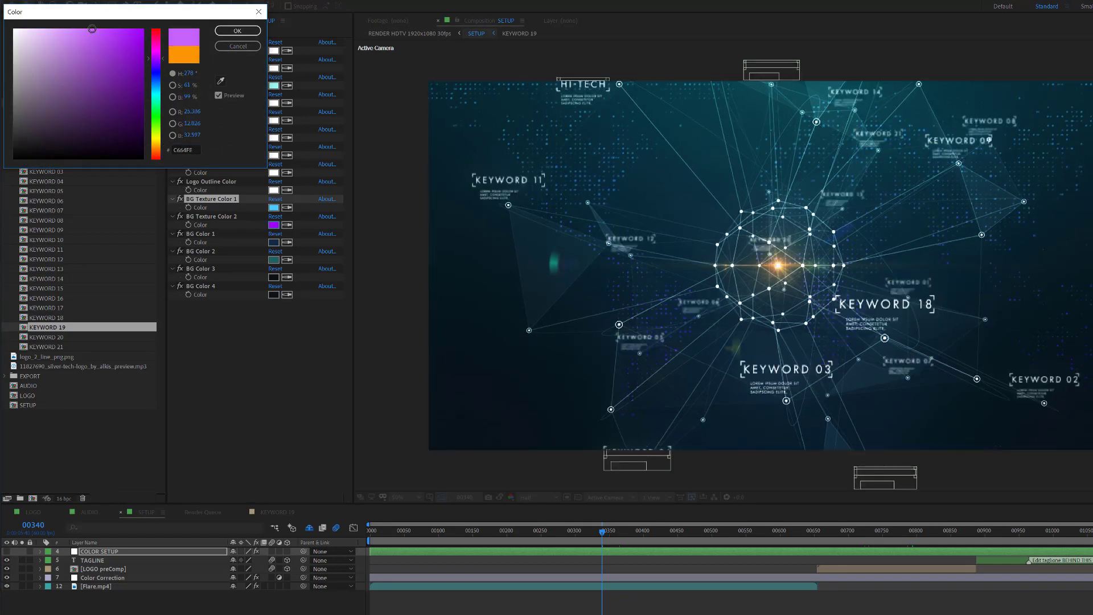
left_click(237, 31)
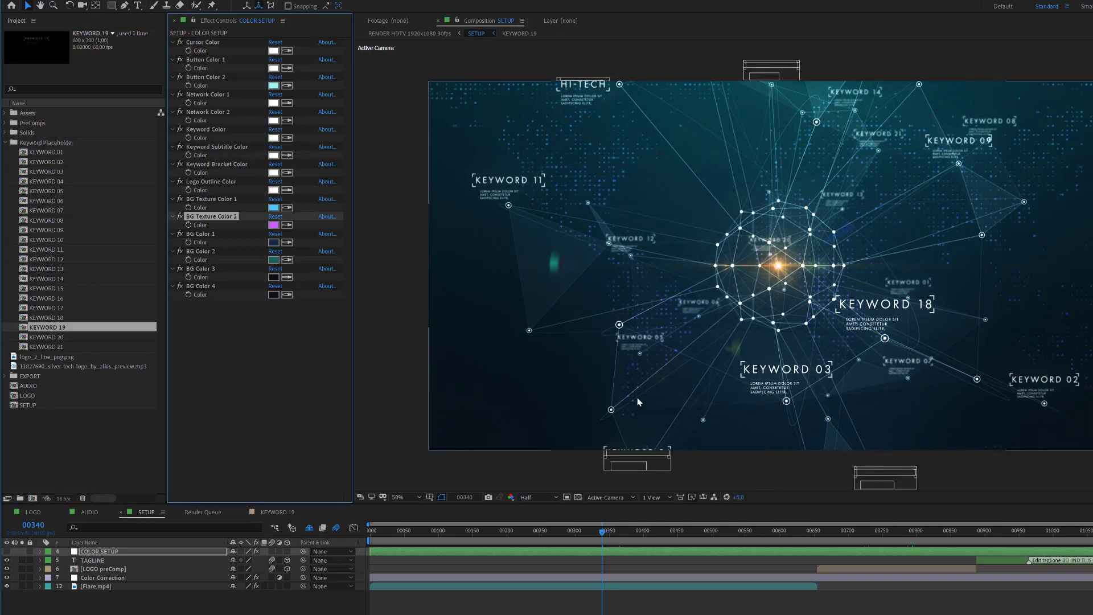
Set BG Color 1 to a muted teal (31716A)
left_click(203, 236)
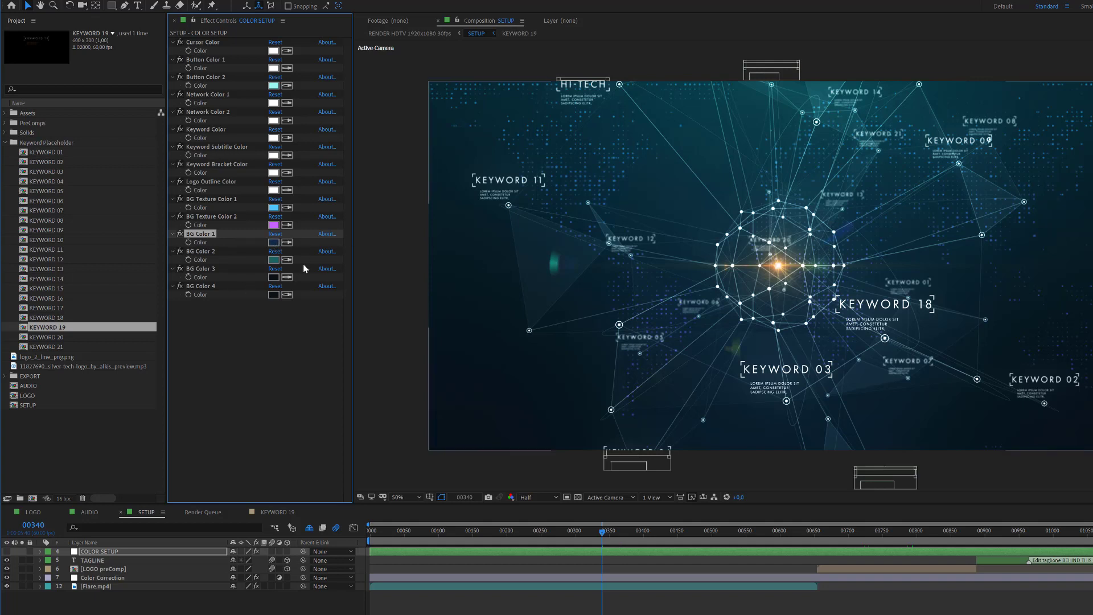
left_click(276, 243)
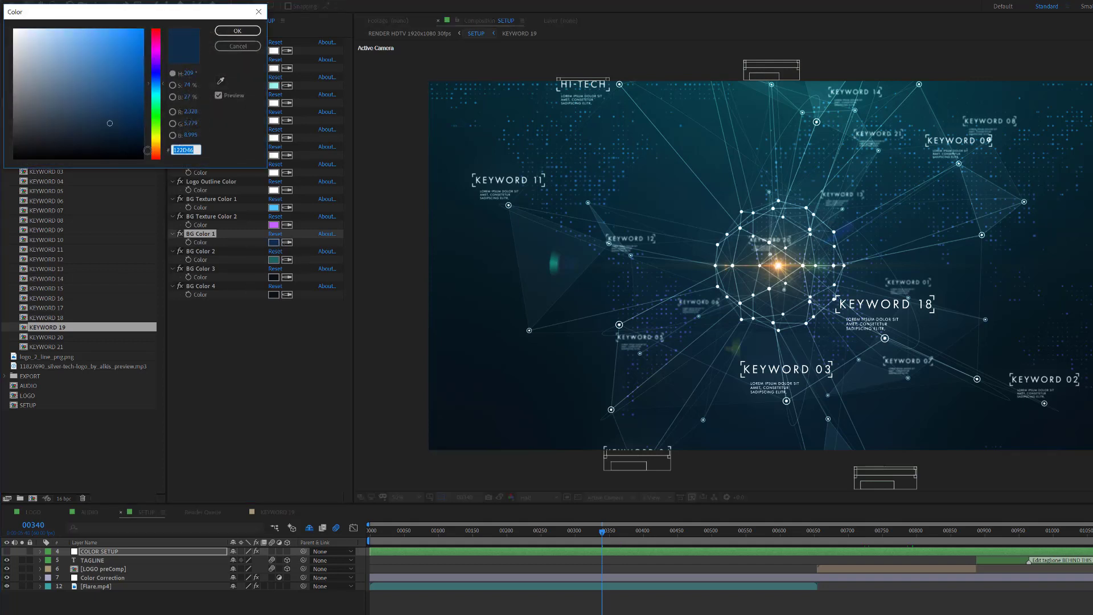
left_click(157, 96)
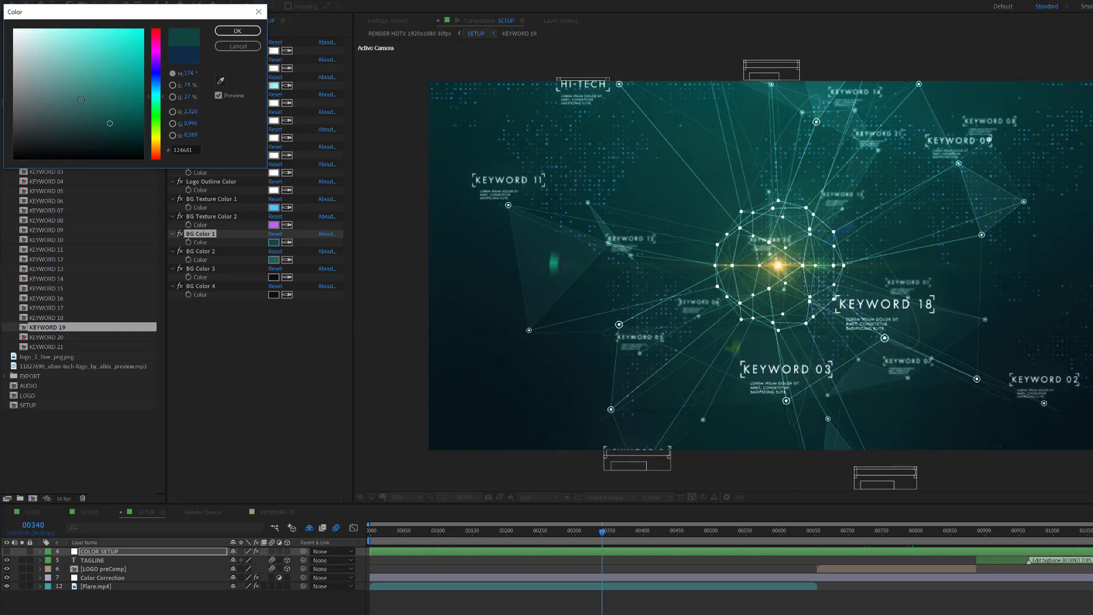
left_click_drag(81, 100, 87, 101)
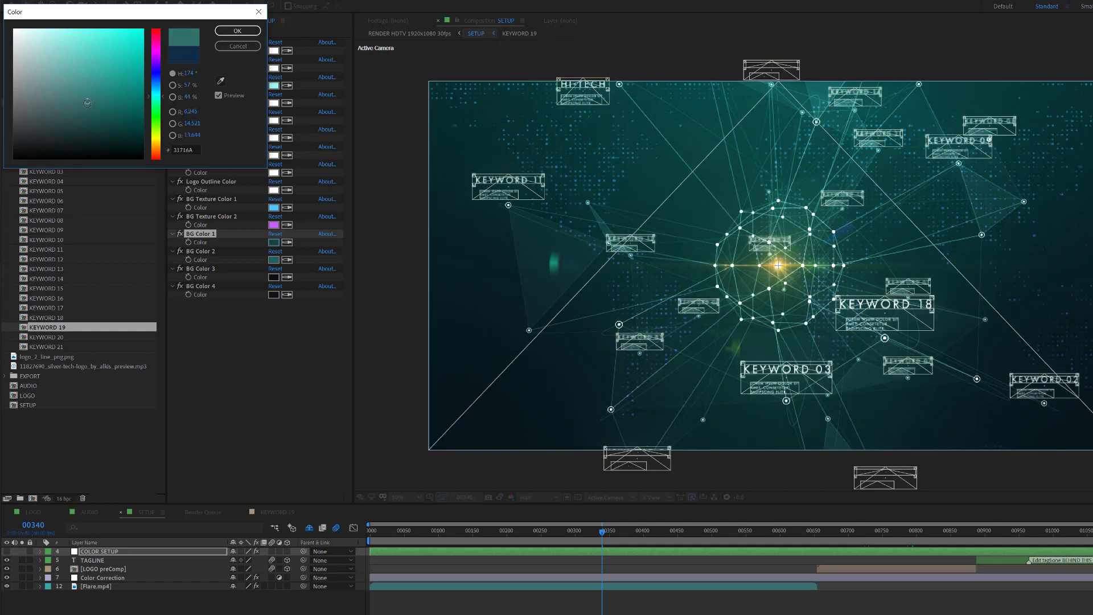
left_click(237, 30)
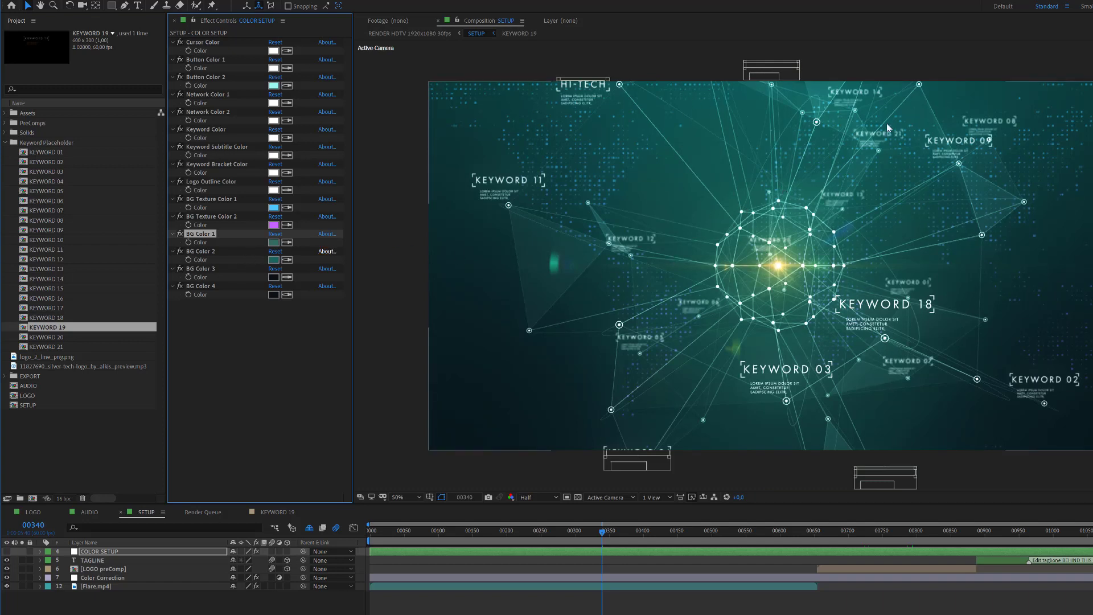
Sample BG Texture Color 2 as BG Color 2 and darken it to purple 753699
left_click(286, 260)
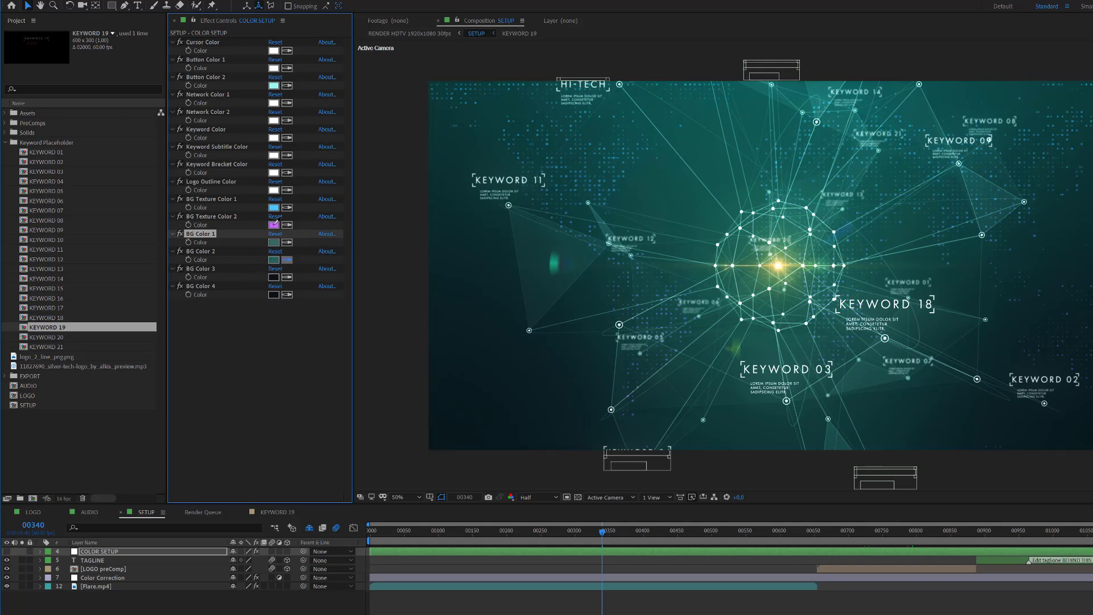
left_click(273, 225)
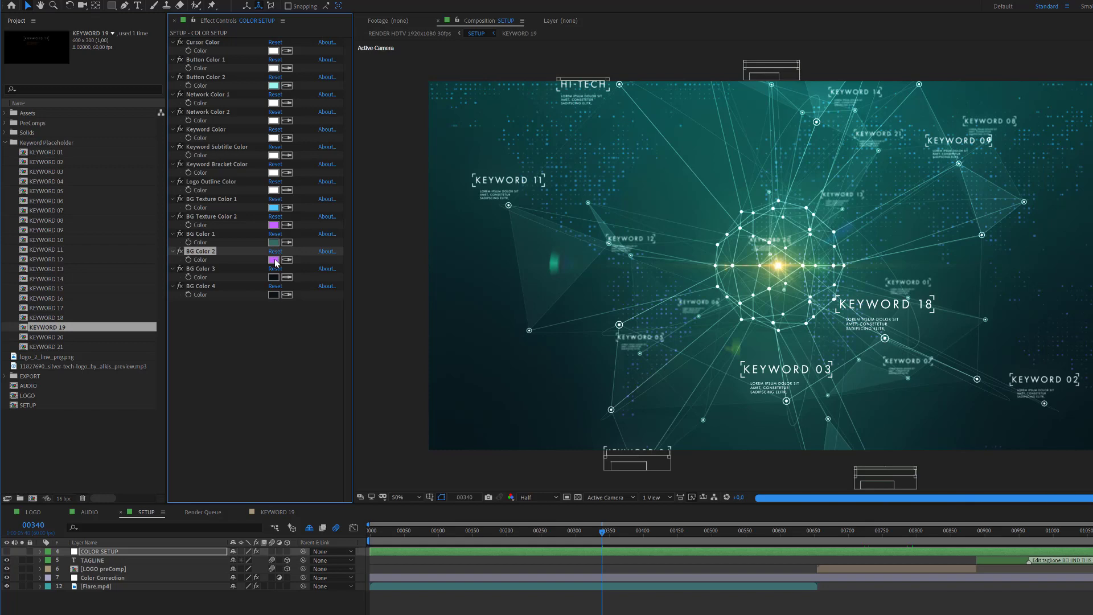
left_click(273, 260)
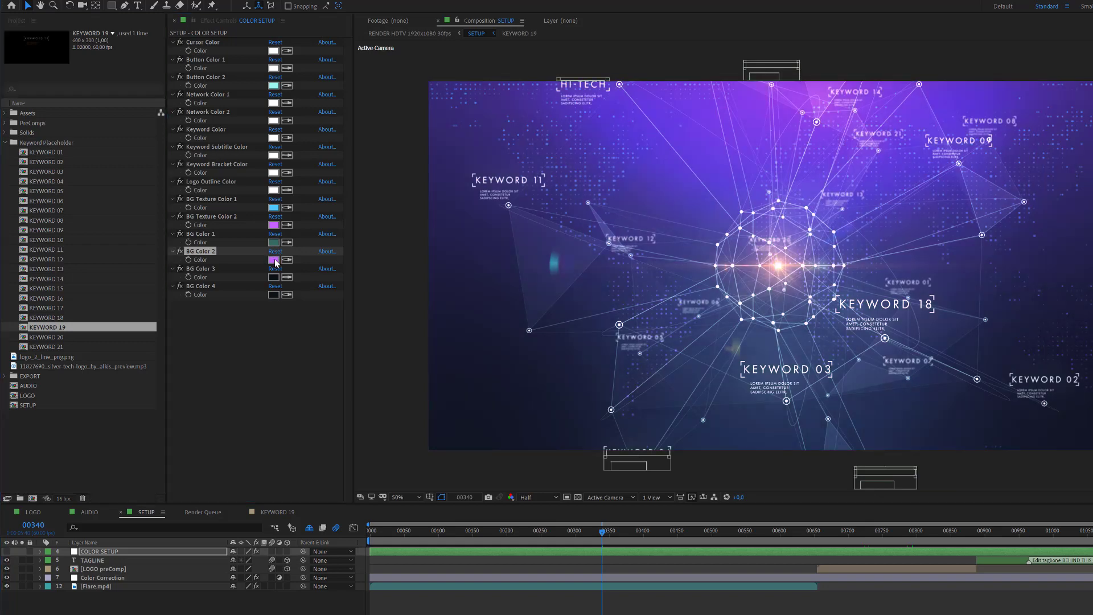
left_click_drag(89, 76, 98, 80)
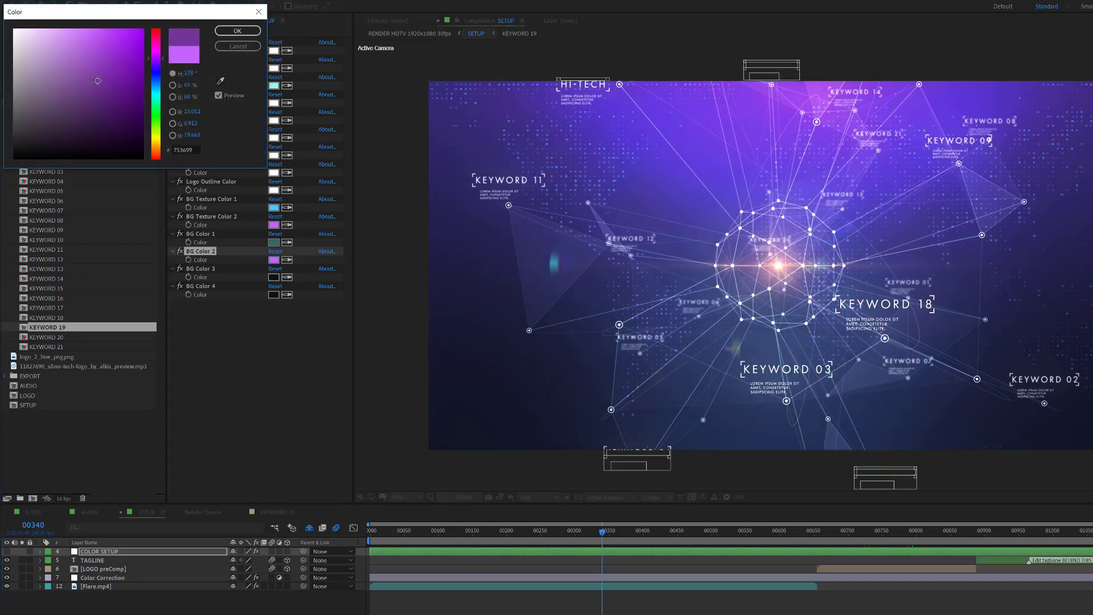
left_click(237, 30)
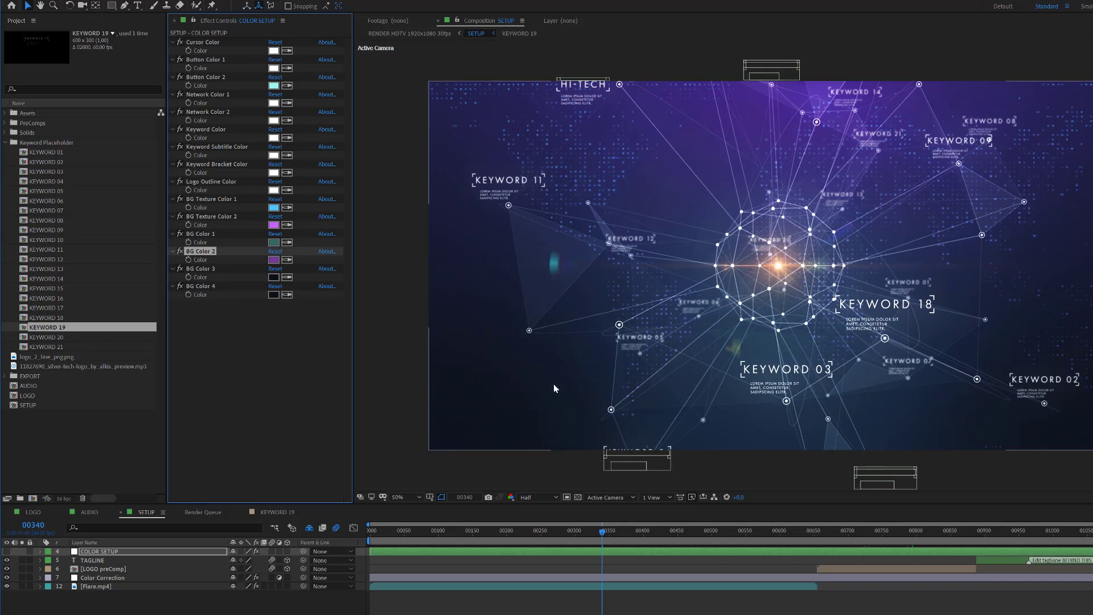
Set BG Color 3 to a greyish blue (478390)
left_click(273, 278)
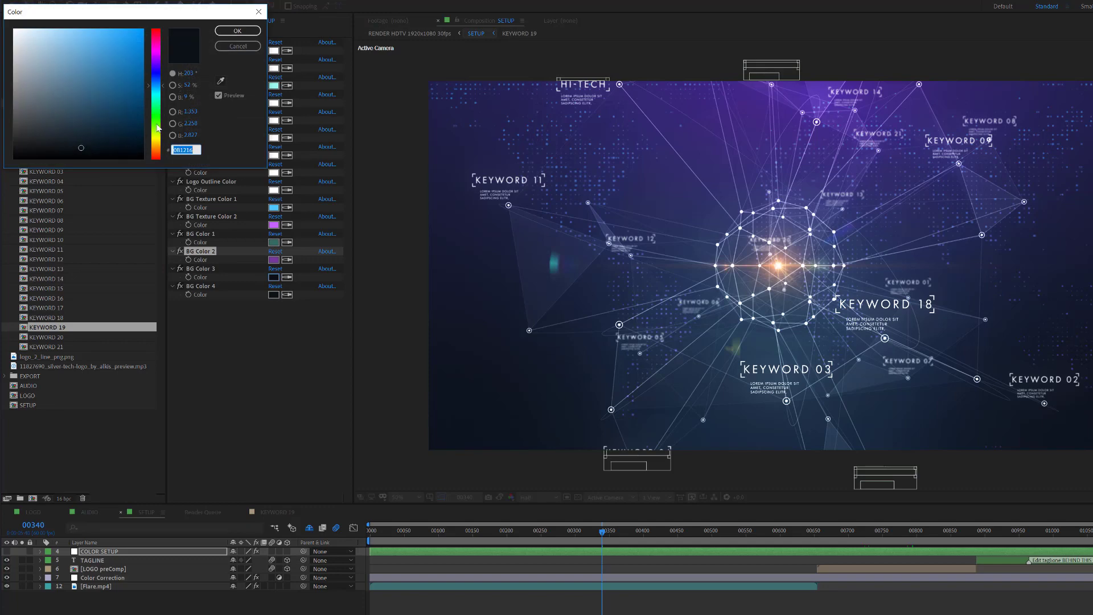
left_click(157, 90)
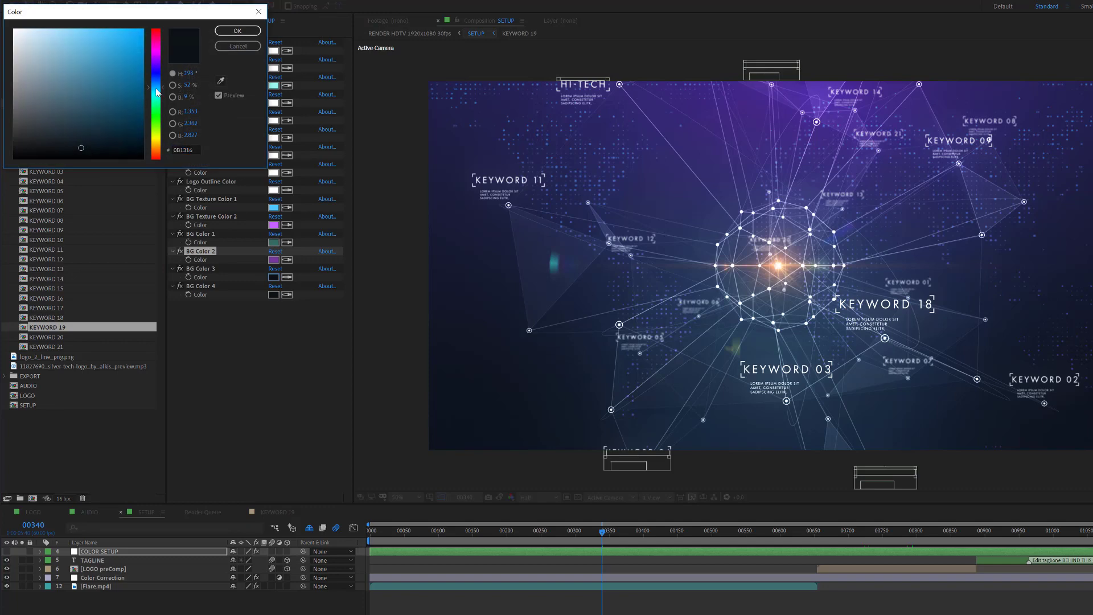
left_click_drag(100, 77, 79, 85)
left_click(237, 31)
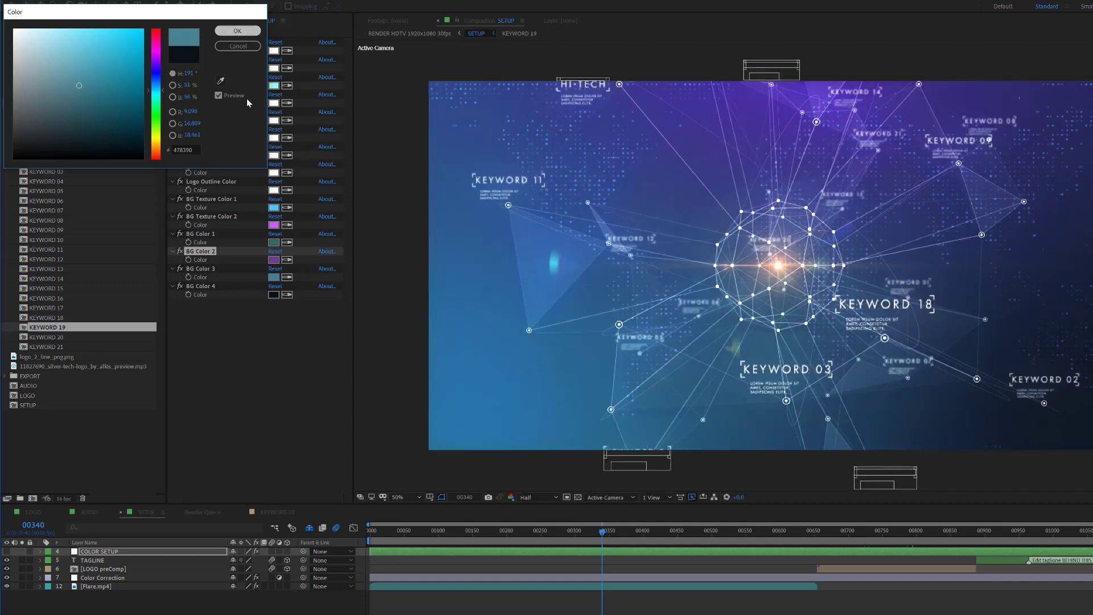
Set BG Color 4 to a medium teal green
left_click(274, 294)
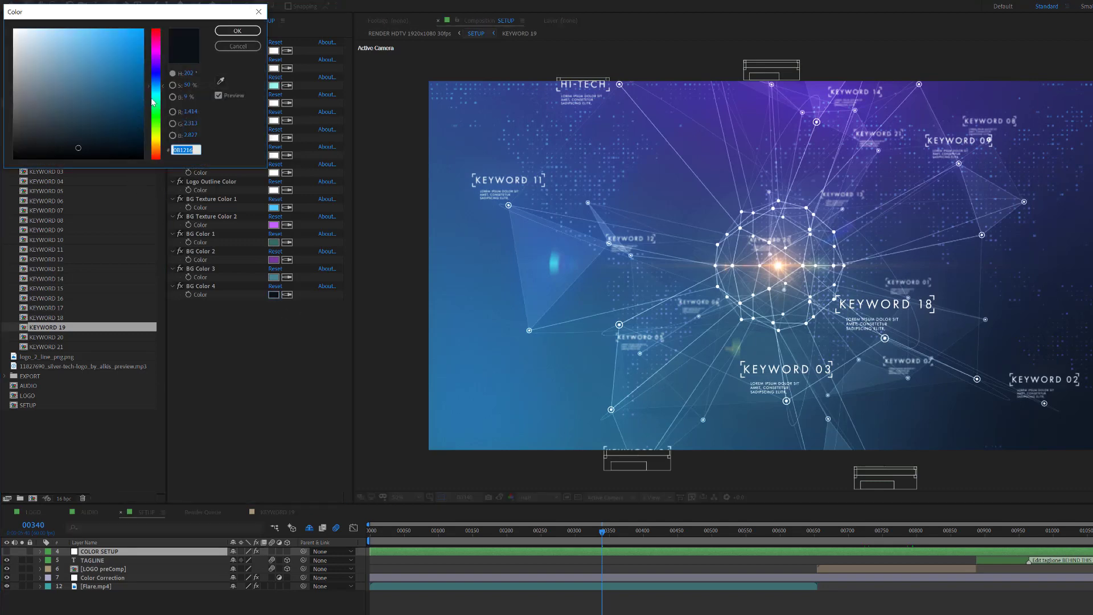
left_click(155, 99)
left_click_drag(122, 98, 112, 91)
left_click(255, 36)
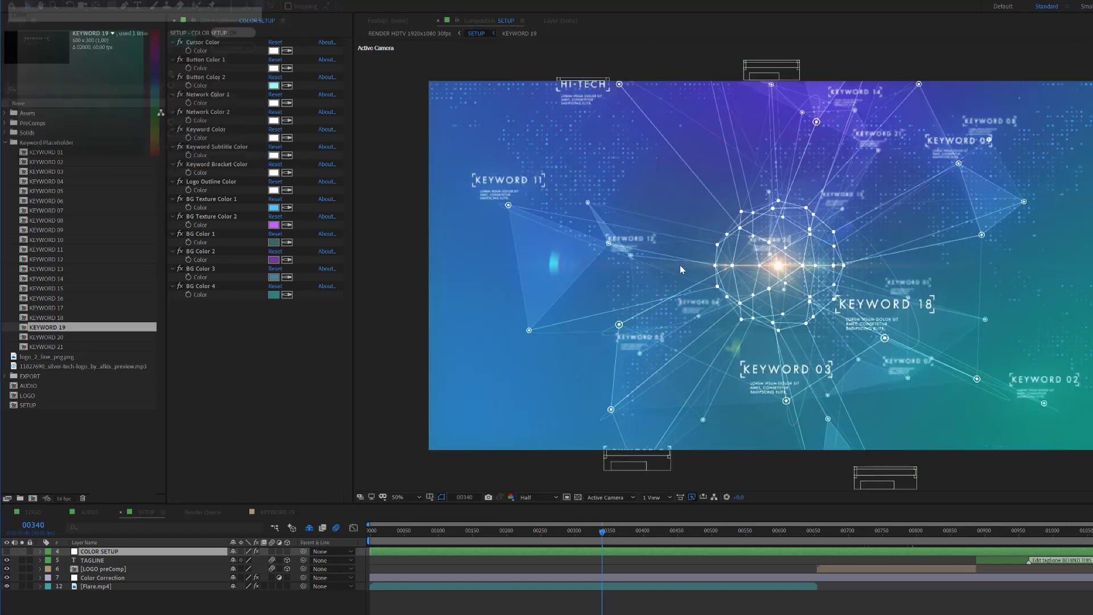
Lighten BG Color 2 to a pale purple
left_click(274, 260)
left_click_drag(55, 51, 61, 39)
left_click(237, 31)
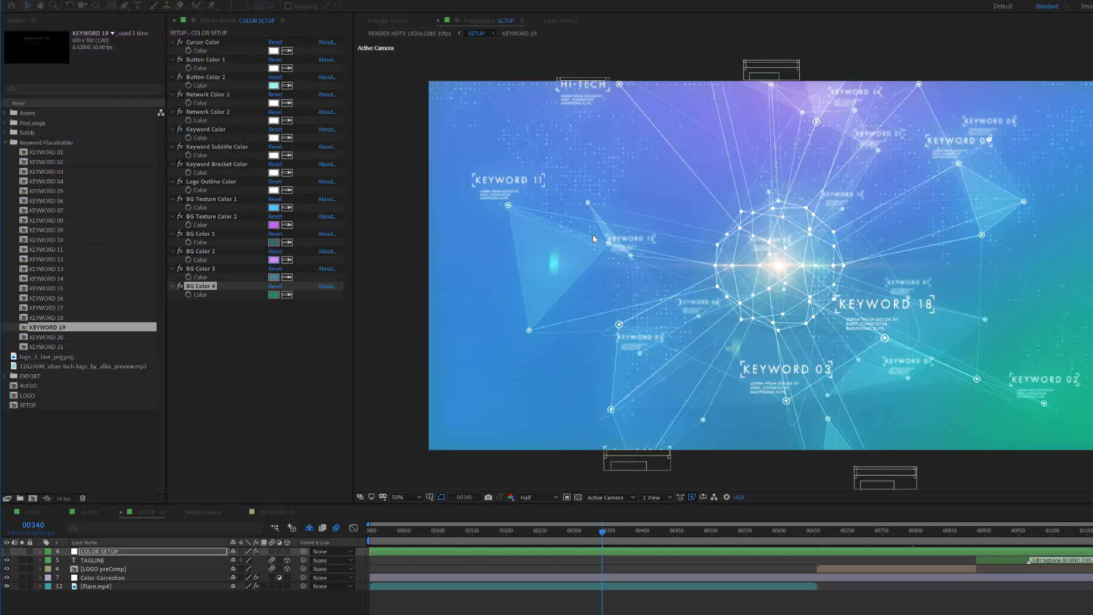
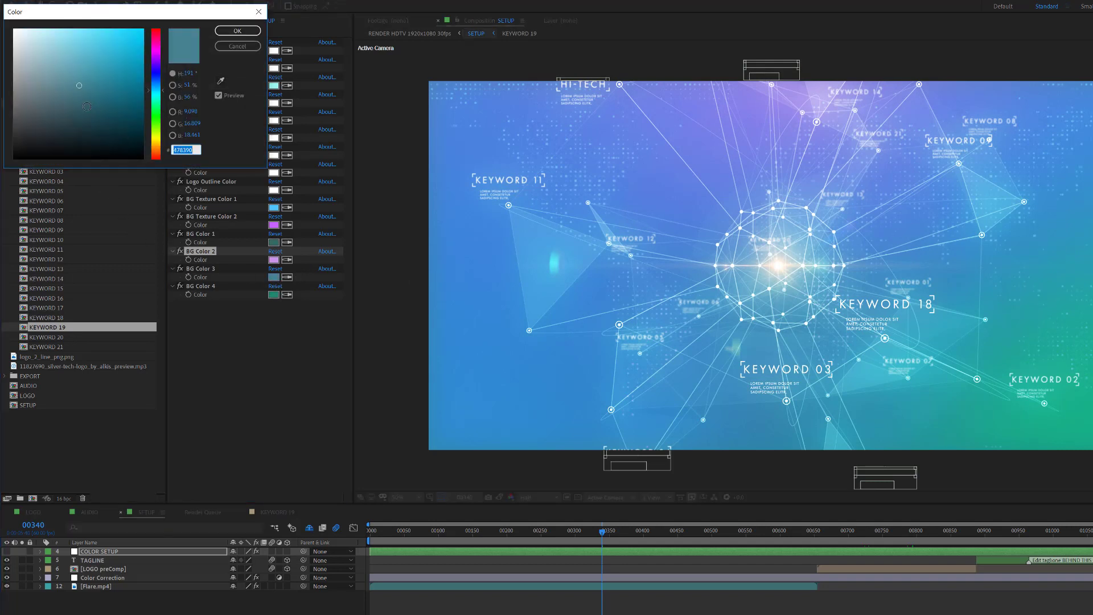
Accept the BG Color 3 choice and turn off the Glow effect on the Color Correction layer
left_click(230, 31)
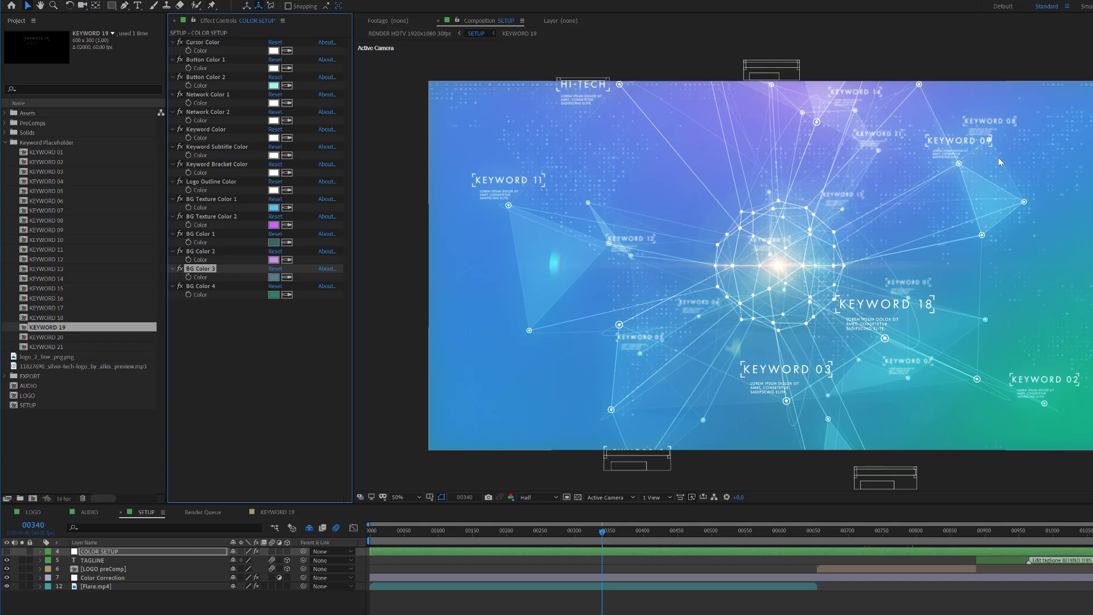
left_click(90, 578)
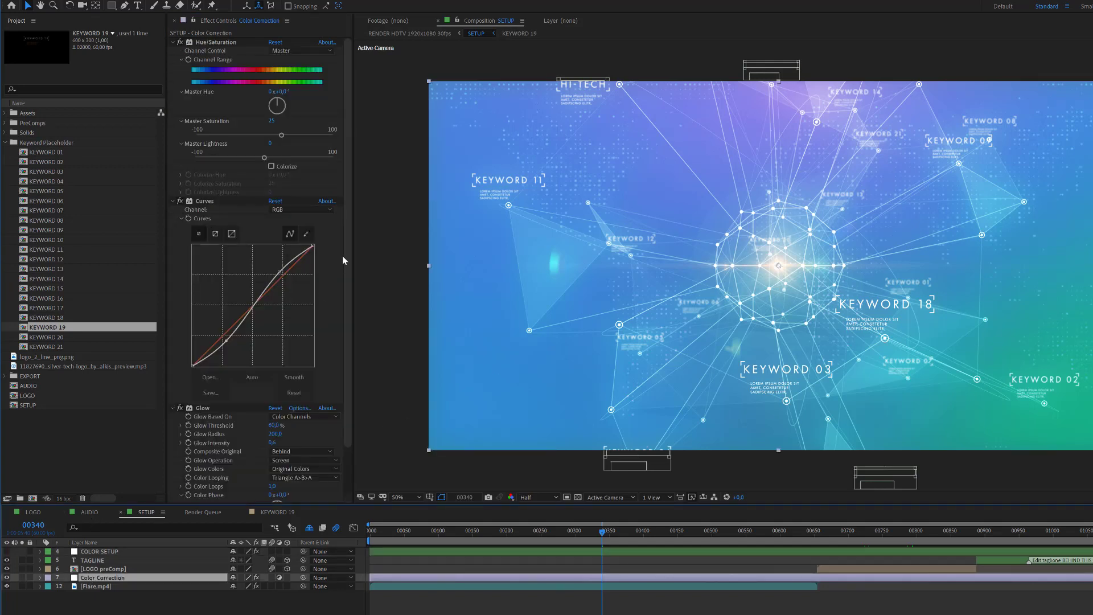
left_click_drag(349, 259, 347, 357)
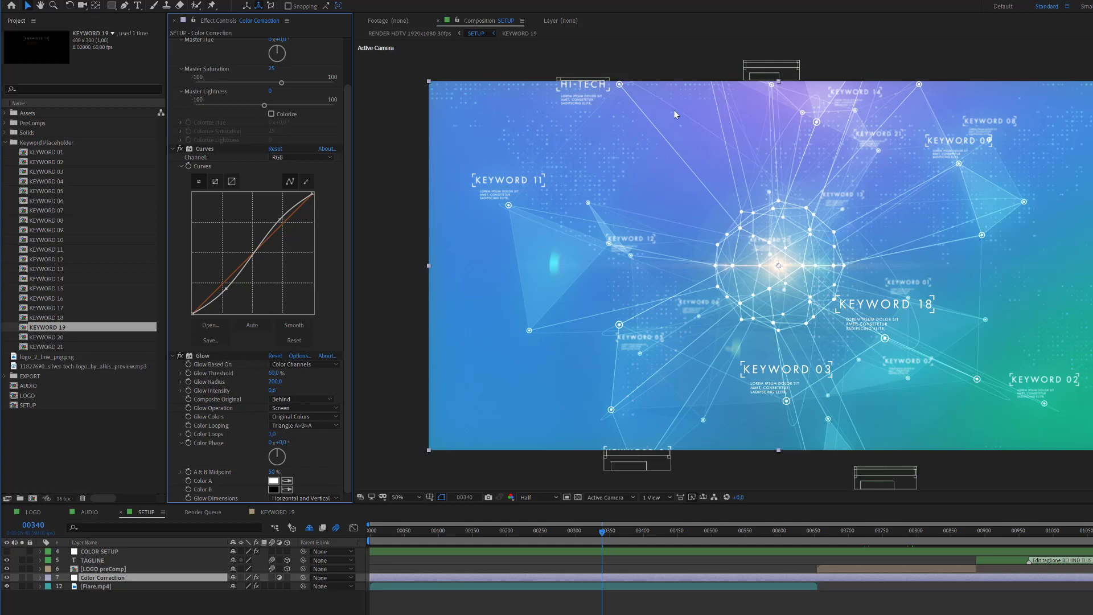
left_click(178, 356)
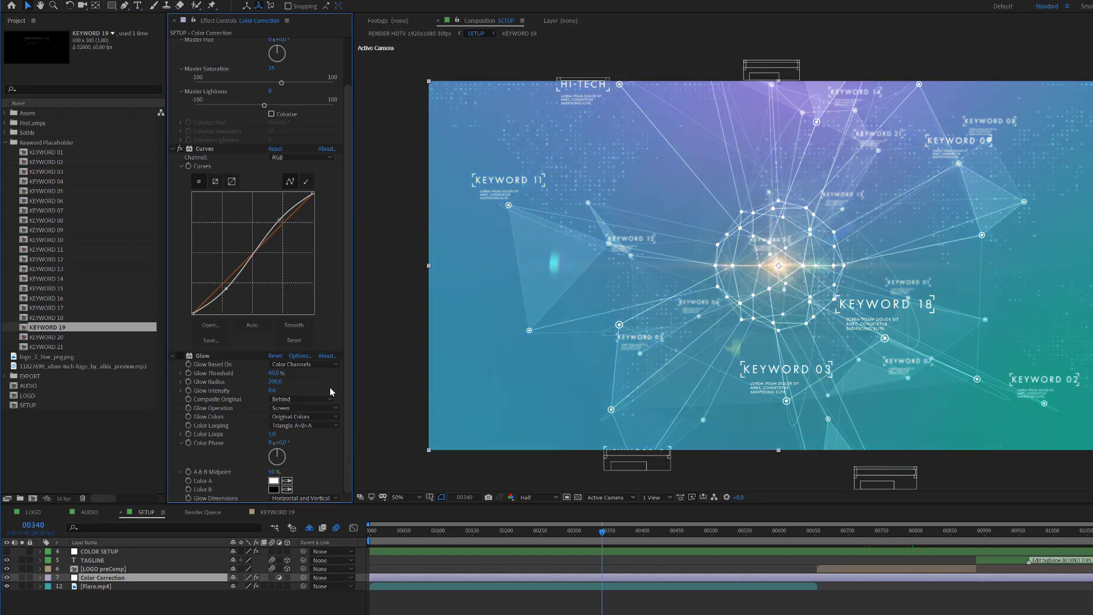
Lighten BG Color 1 of the COLOR SETUP layer to teal 40958A
left_click(99, 552)
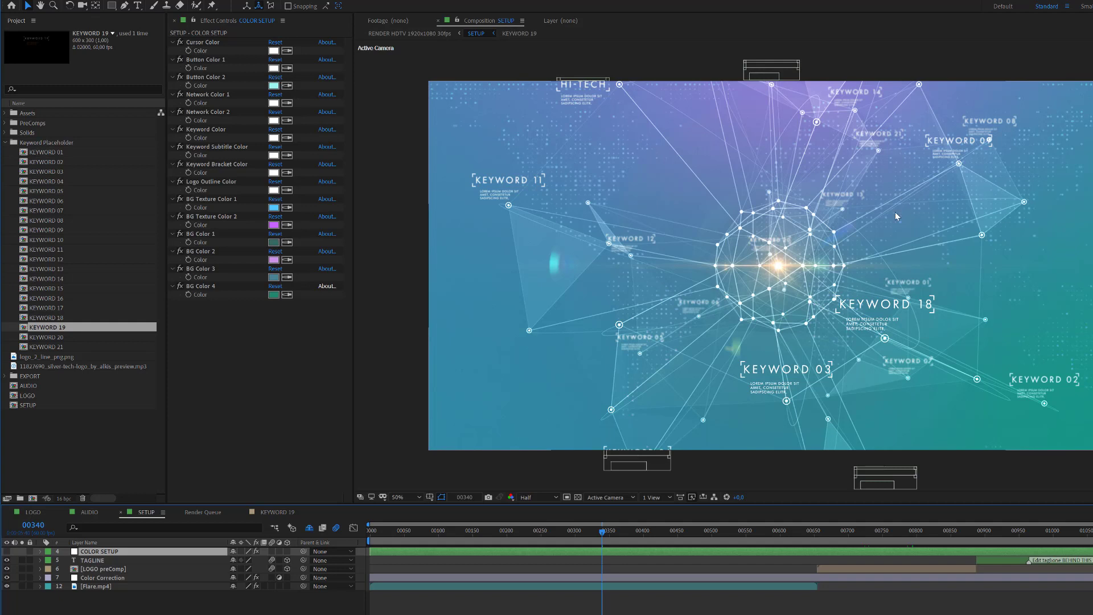
left_click(273, 243)
left_click(86, 83)
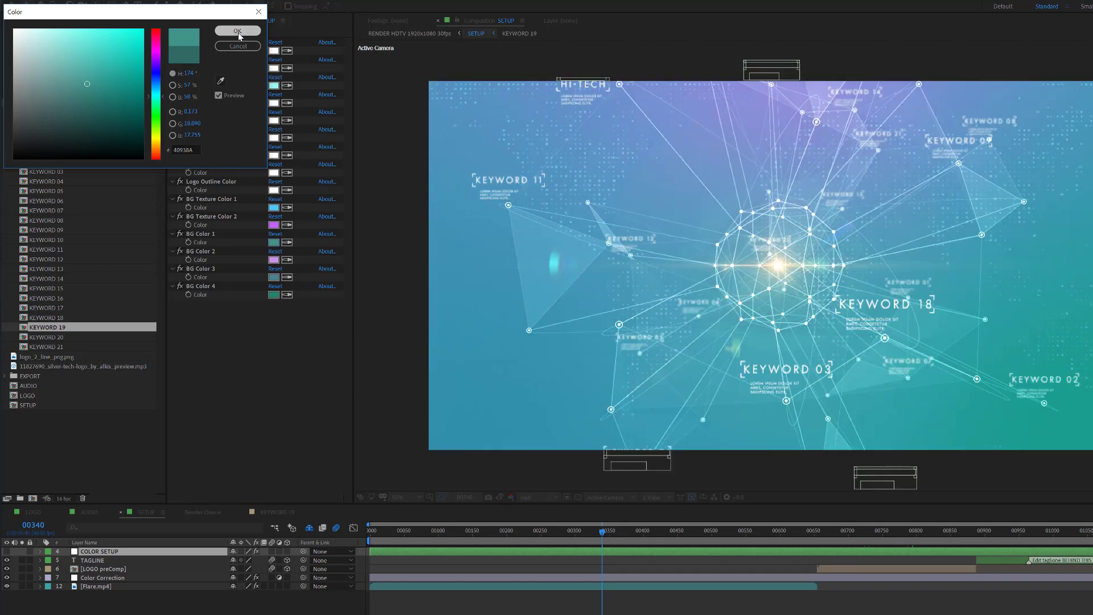
left_click(238, 31)
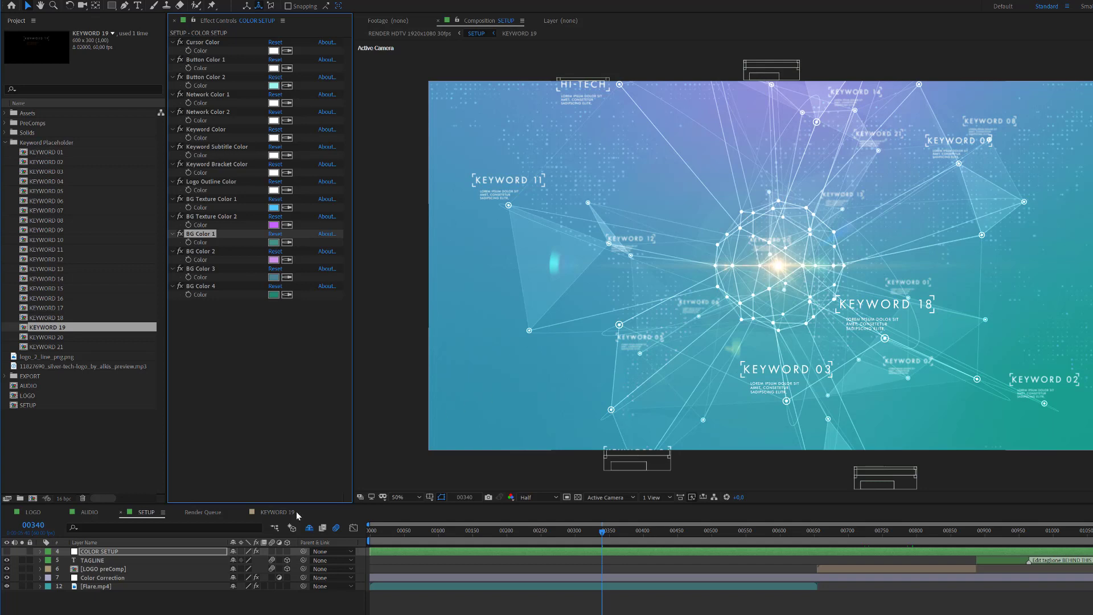
Set the Hue/Saturation master hue of the Flare.mp4 layer to 0°
left_click(106, 586)
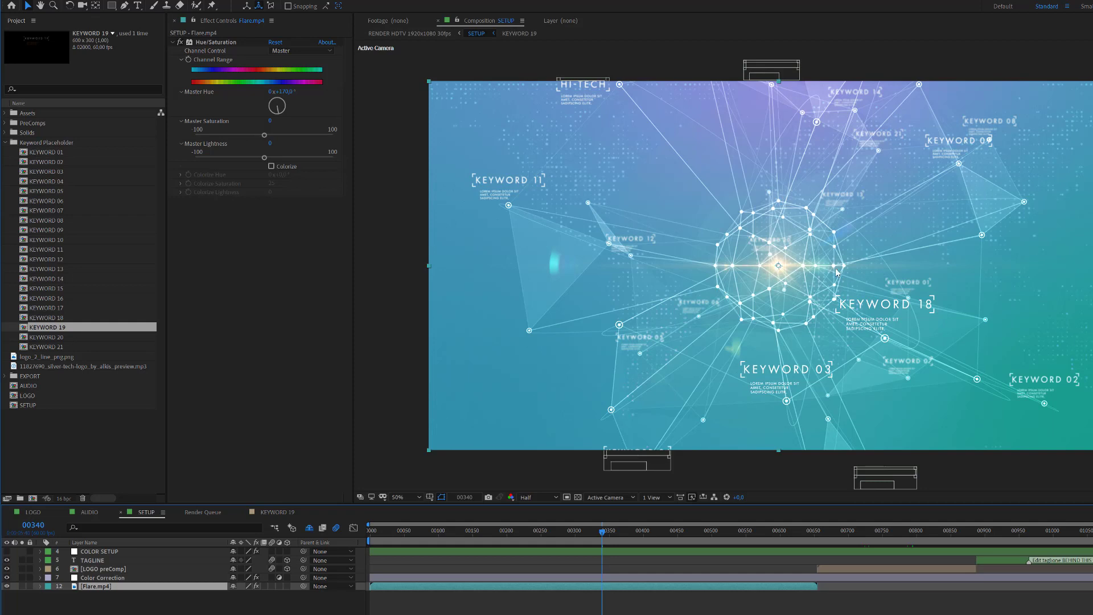
left_click_drag(287, 96, 395, 95)
left_click_drag(276, 91, 286, 94)
left_click(286, 93)
type("0")
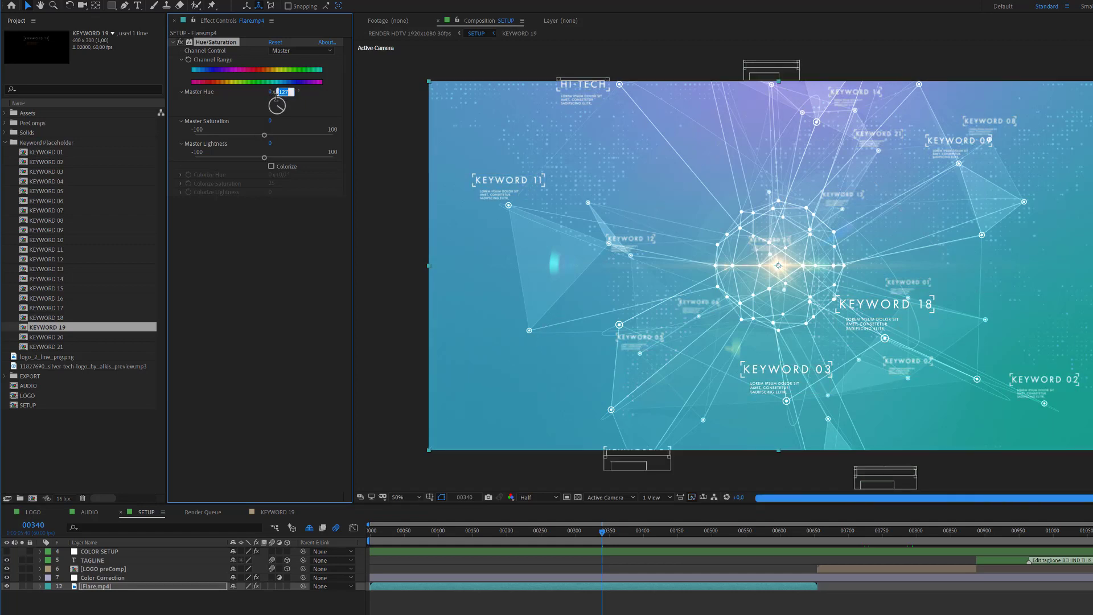
key("Return")
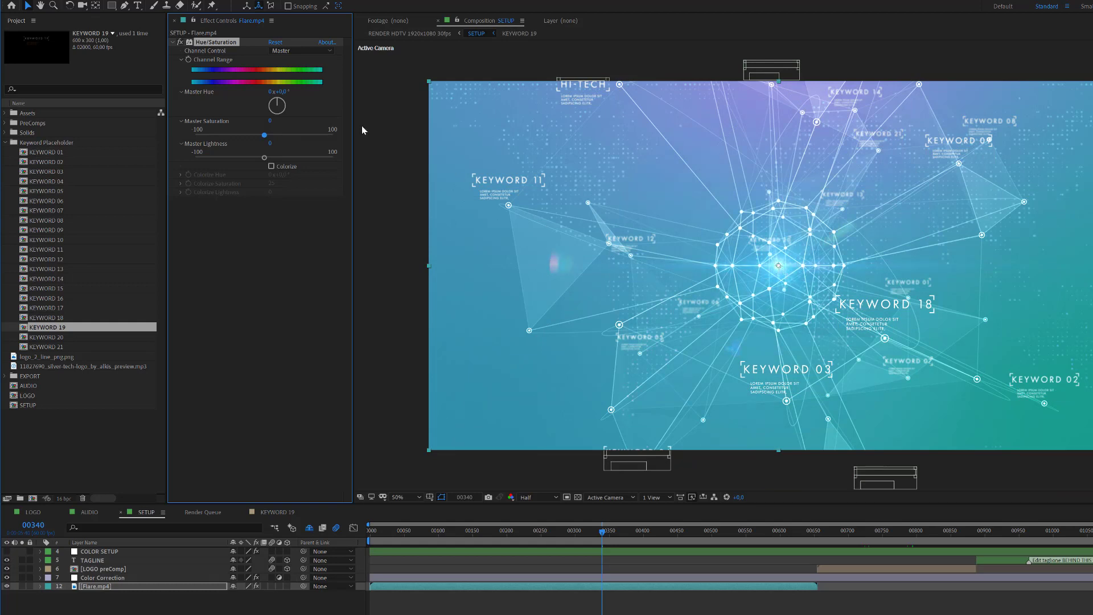
Try a shifted master hue and the Colorize option on the flare, and restore the uncolorized 0° hue
left_click_drag(281, 91, 300, 92)
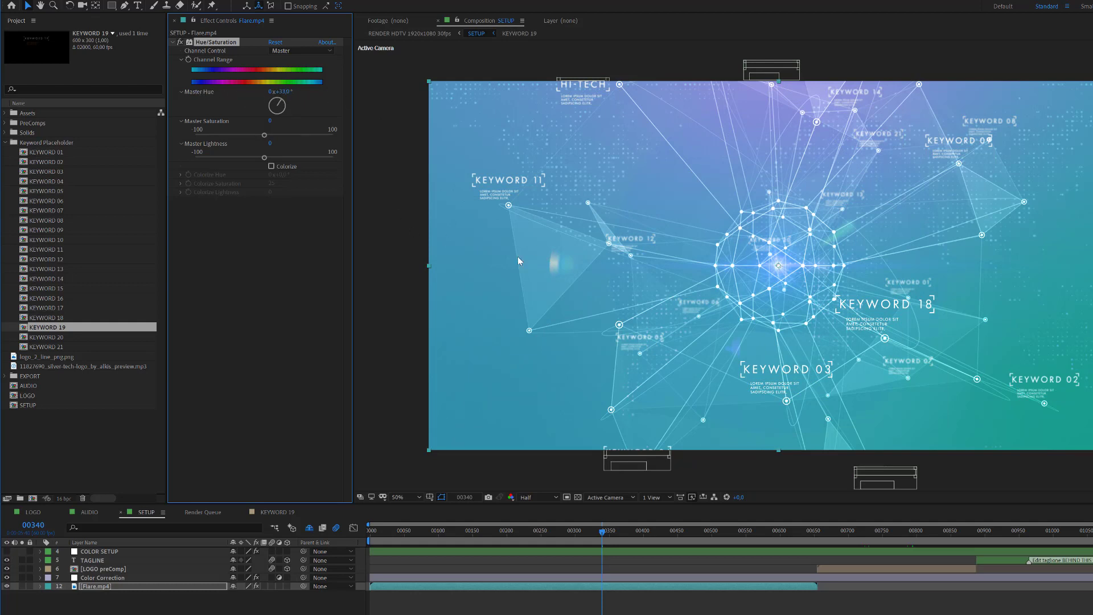
left_click(271, 166)
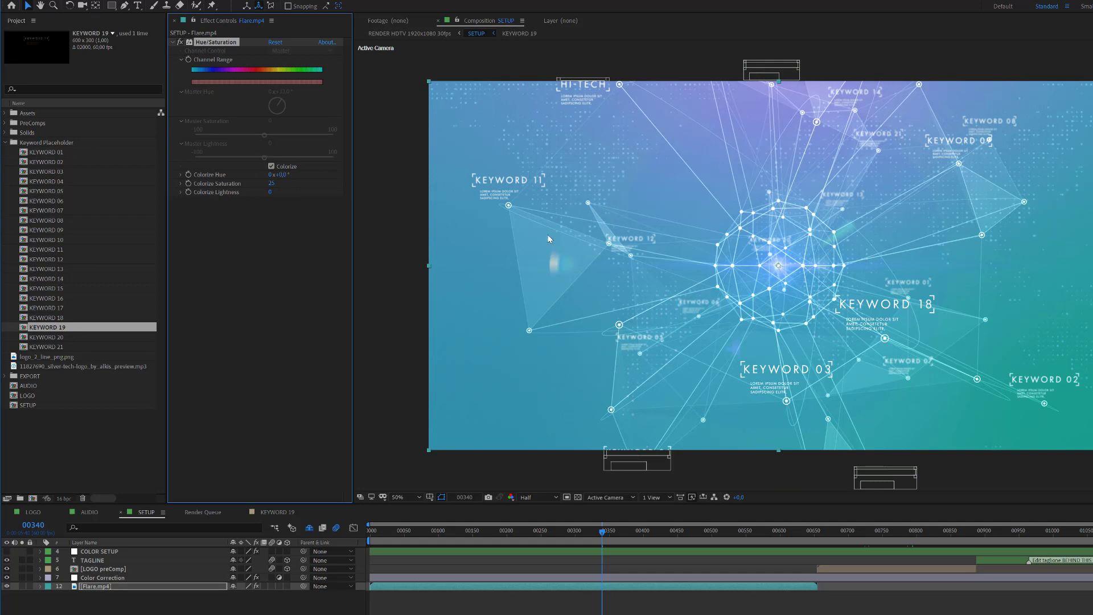
left_click(271, 166)
left_click(281, 92)
key("Return")
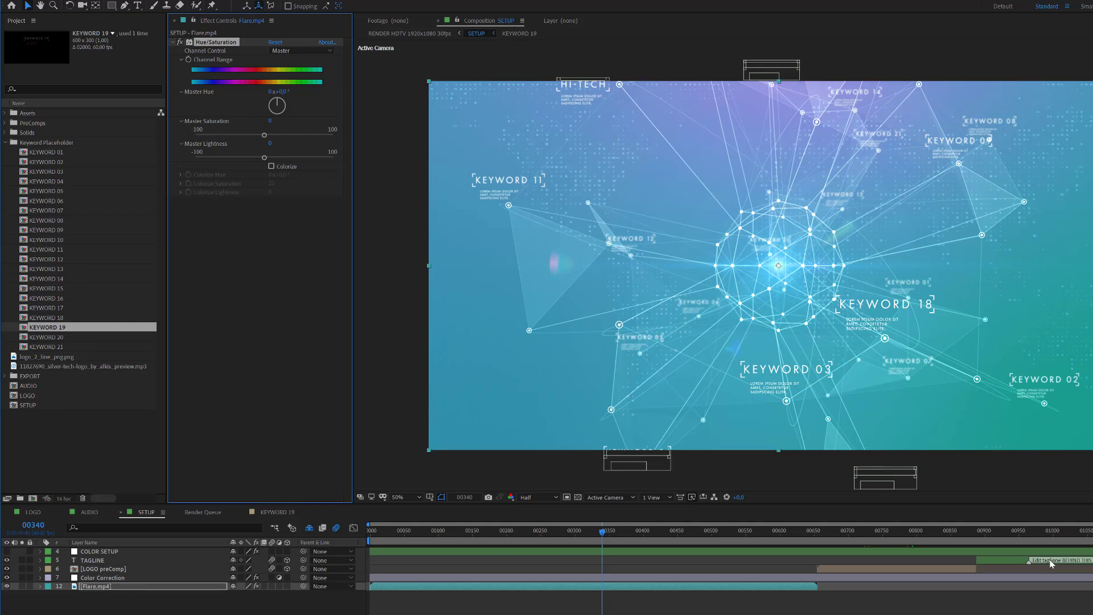
Go to frame 991 and open the TAGLINE layer's text for editing, leaving the website tagline as it is
left_click(1046, 534)
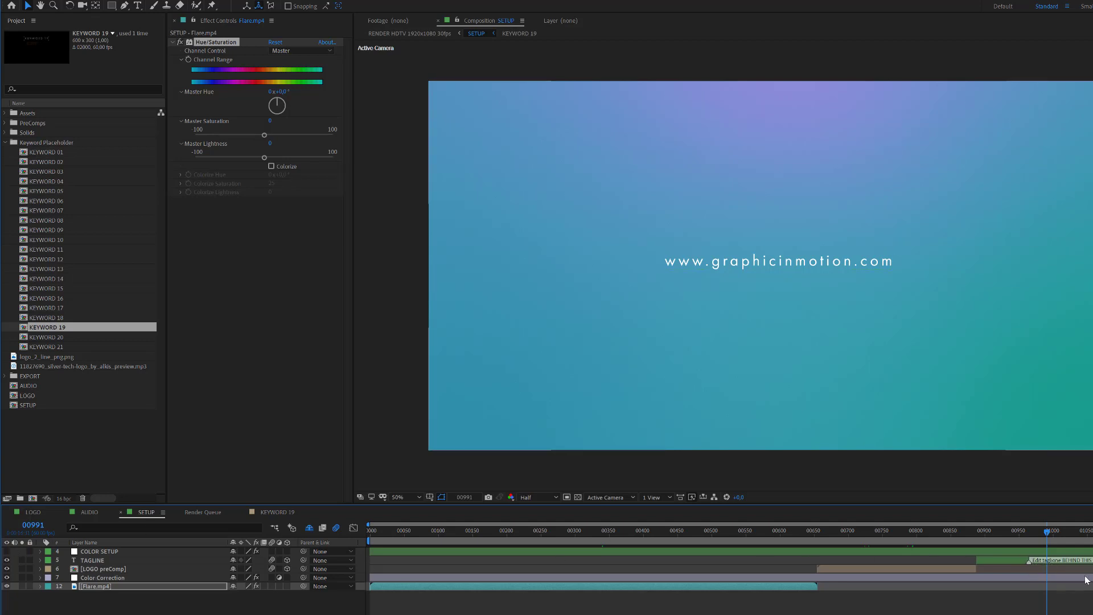
double_click(92, 560)
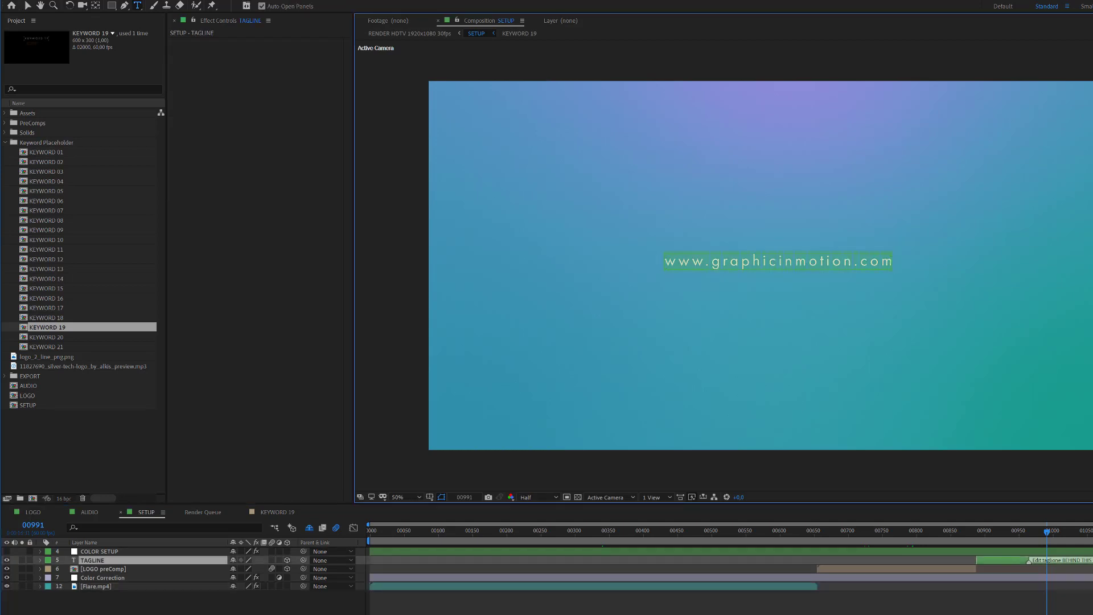
key("ctrl+shift+a")
Inspect the LOGO preComp at frame 788, the tagline around frame 980 and the keyword network at frame 475
left_click_drag(941, 531, 907, 531)
left_click(901, 570)
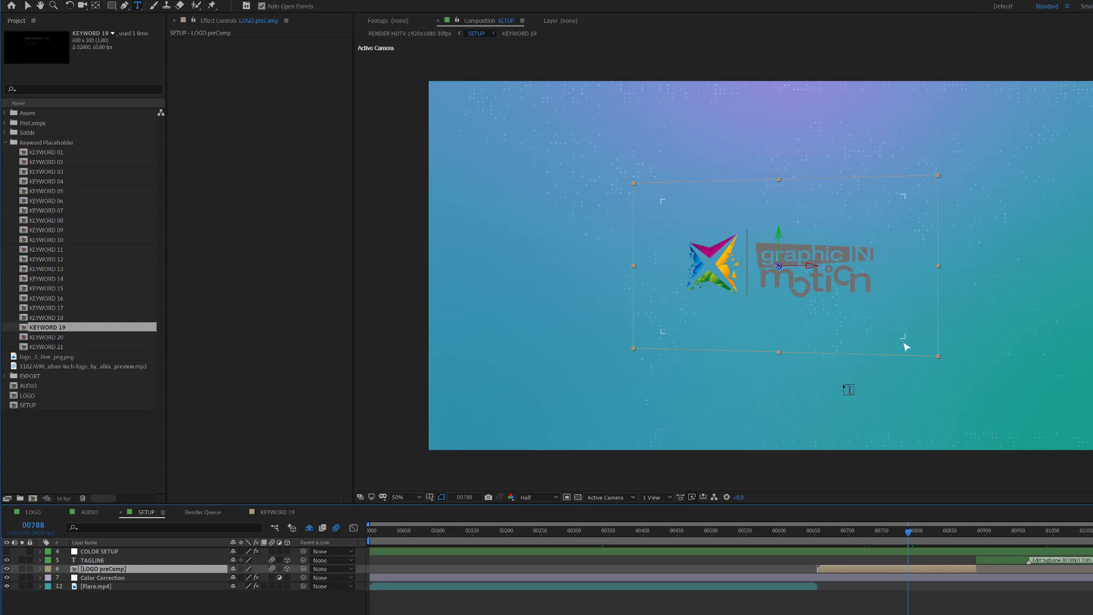
left_click(1047, 530)
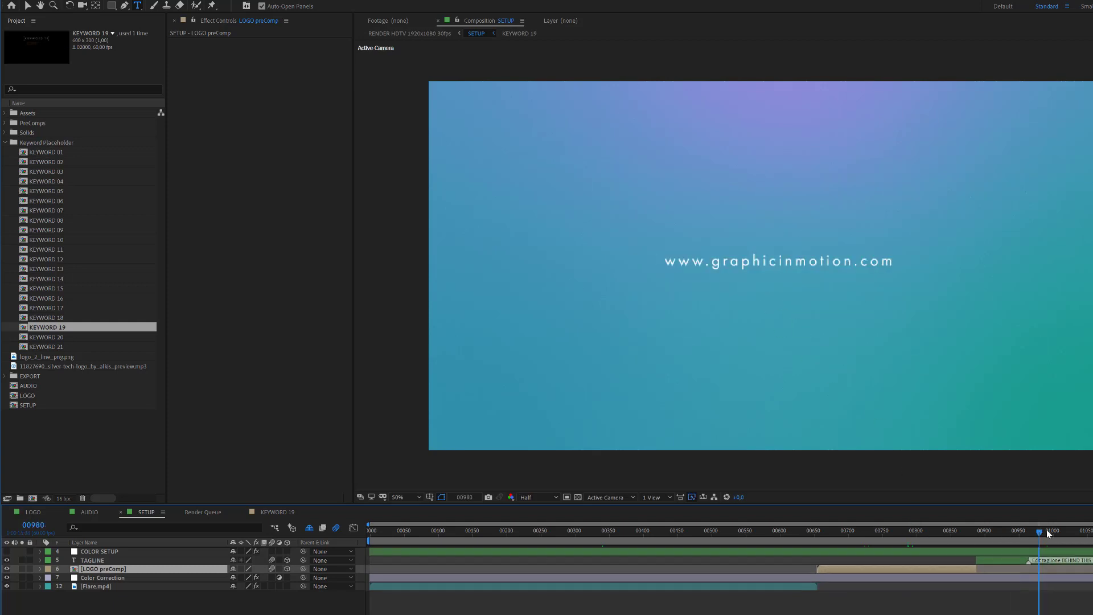
left_click(694, 529)
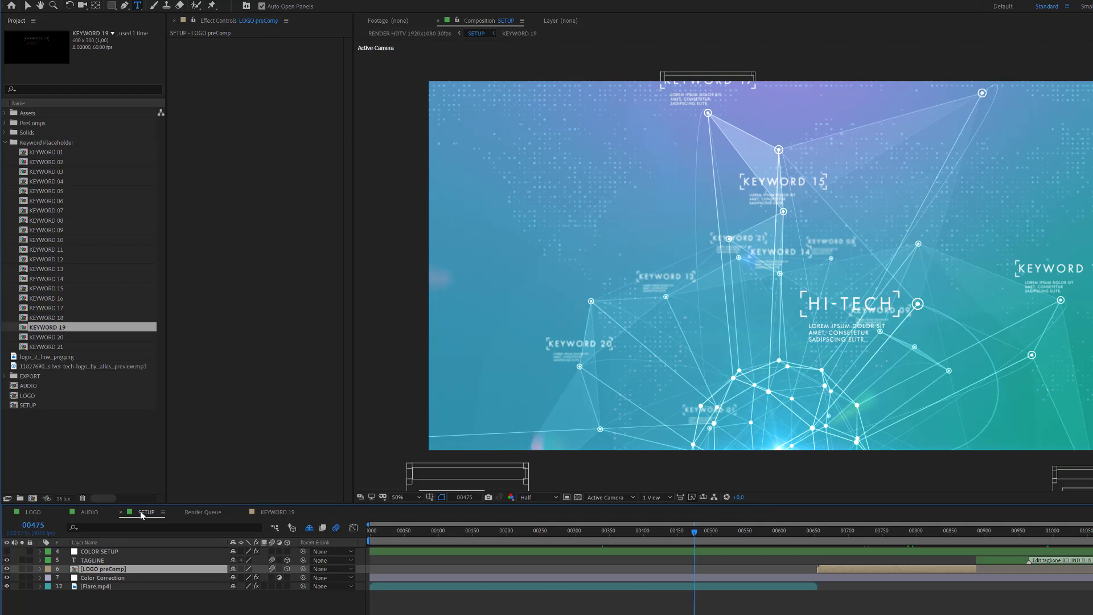
Collapse the Keyword Placeholder folder, expand the EXPORT folder and select the SETUP composition in the project
left_click(5, 143)
left_click(6, 171)
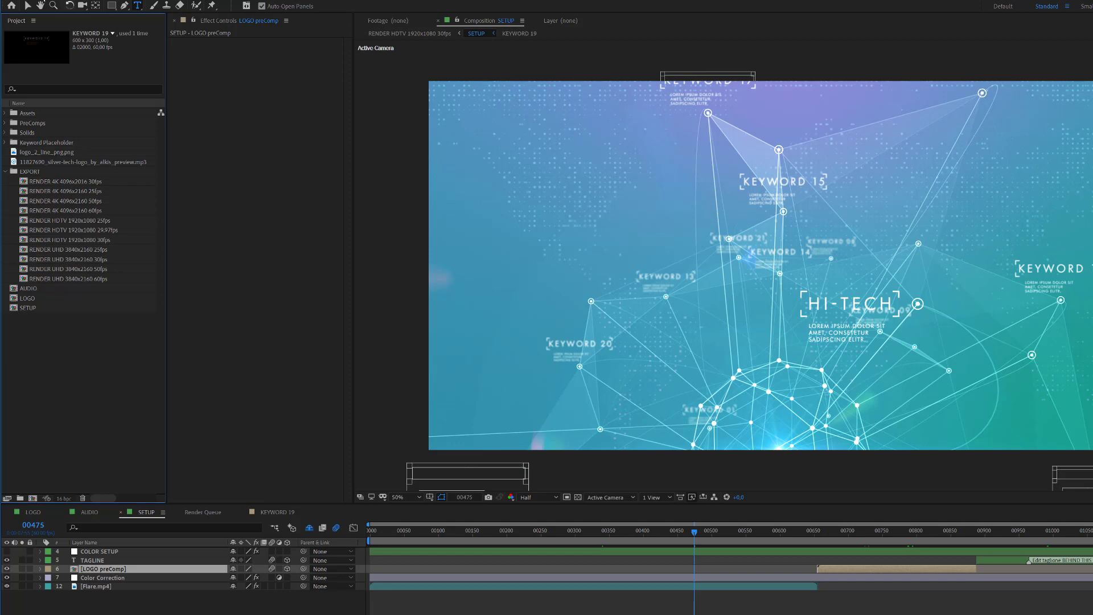
left_click(27, 6)
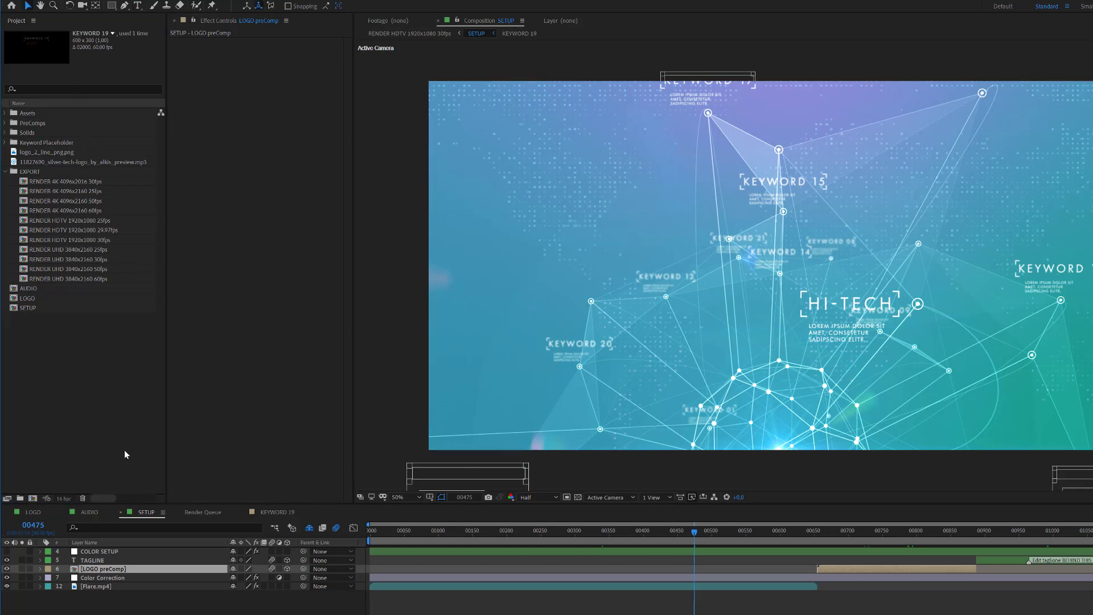
left_click(146, 518)
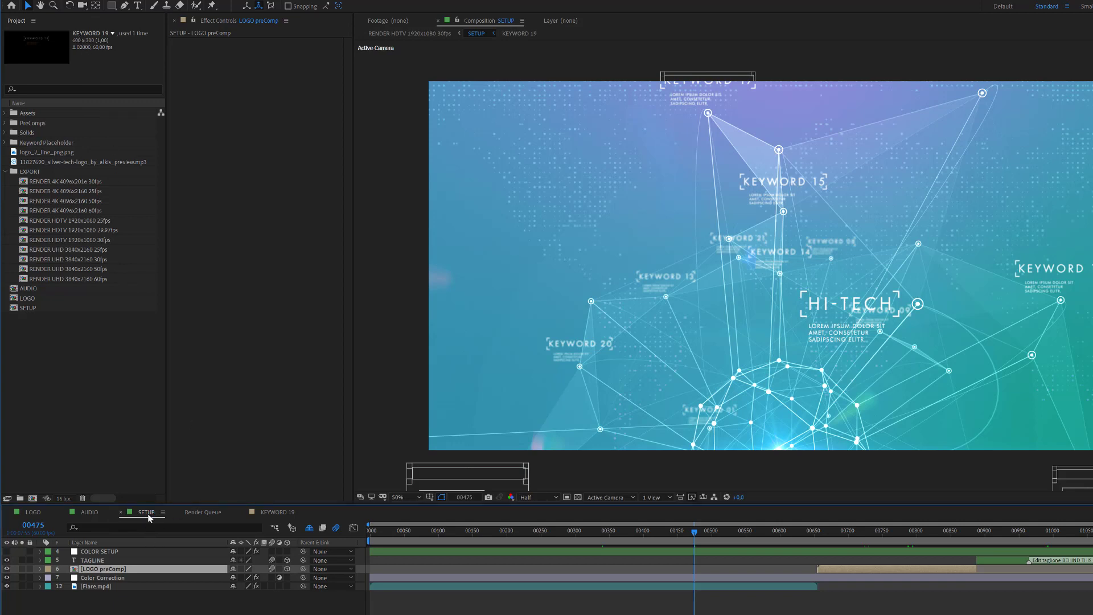
left_click(29, 310)
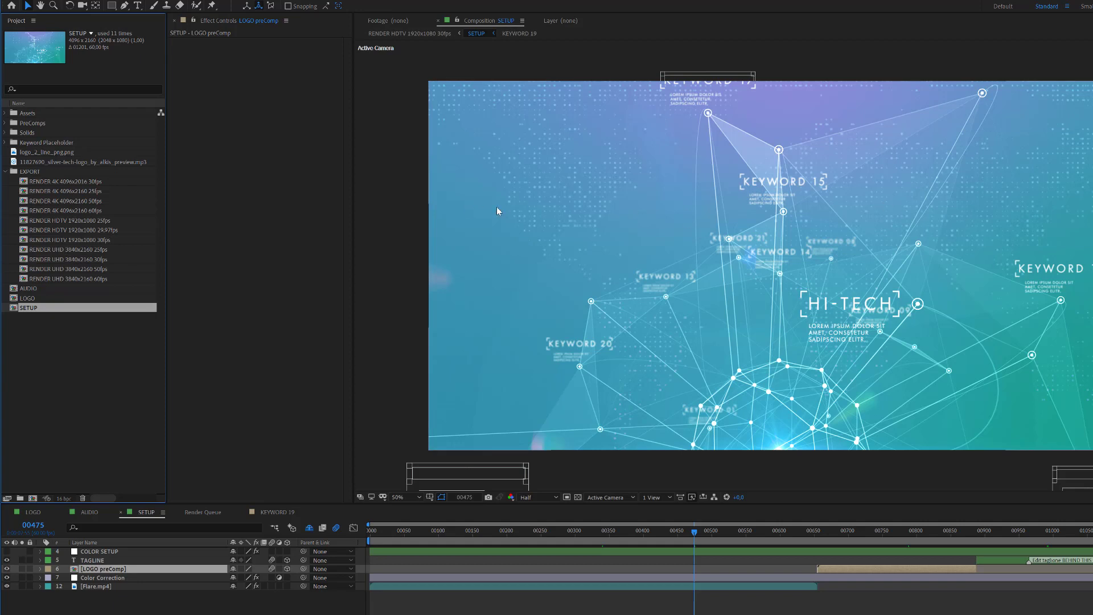
Review the UHD and 4K render compositions in the EXPORT folder and open RENDER HDTV 1920x1080 30fps
left_click(61, 251)
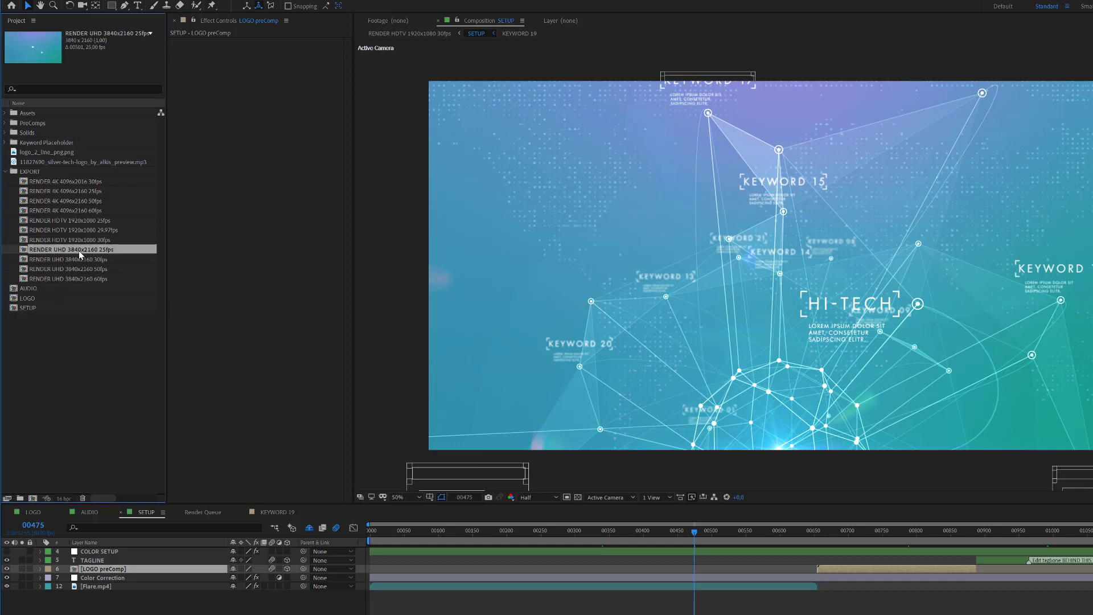
left_click(72, 210)
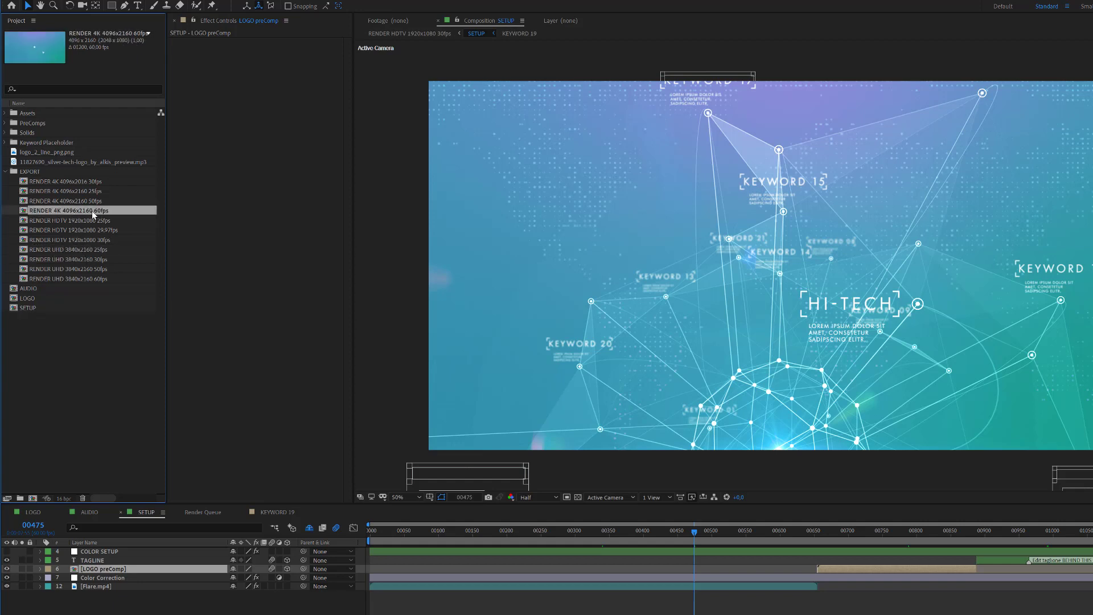
left_click(74, 250)
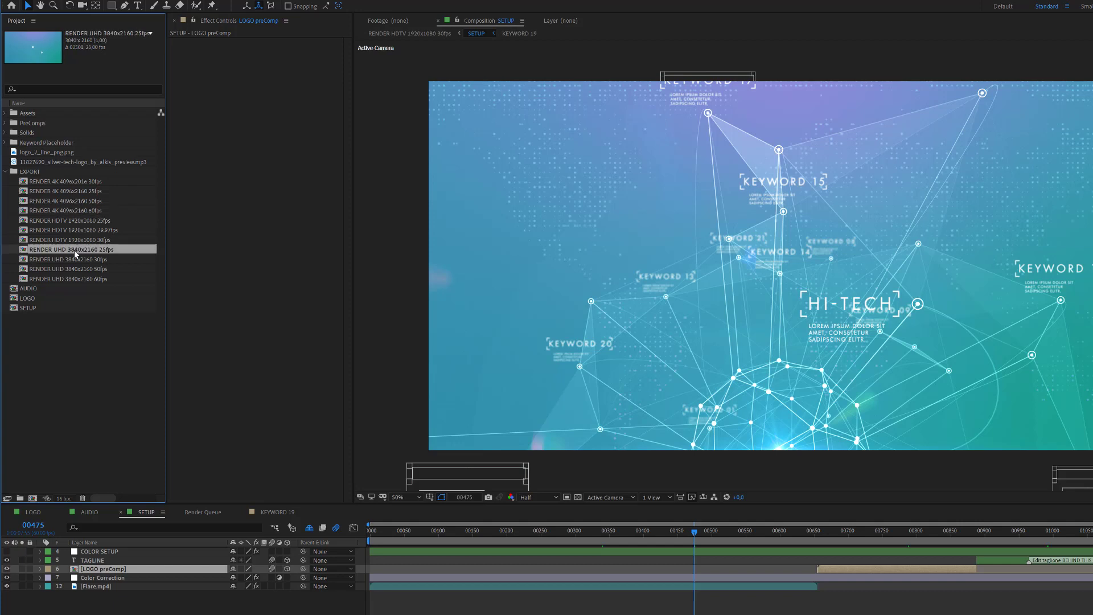
left_click(98, 260)
left_click(101, 270)
left_click(103, 278)
left_click(47, 260)
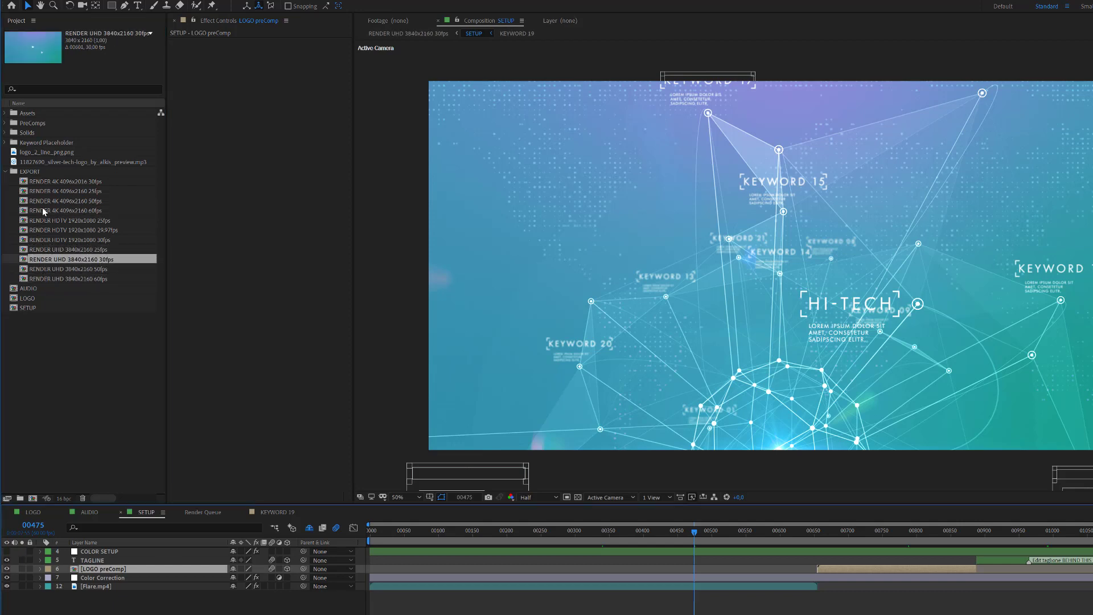
left_click(43, 241)
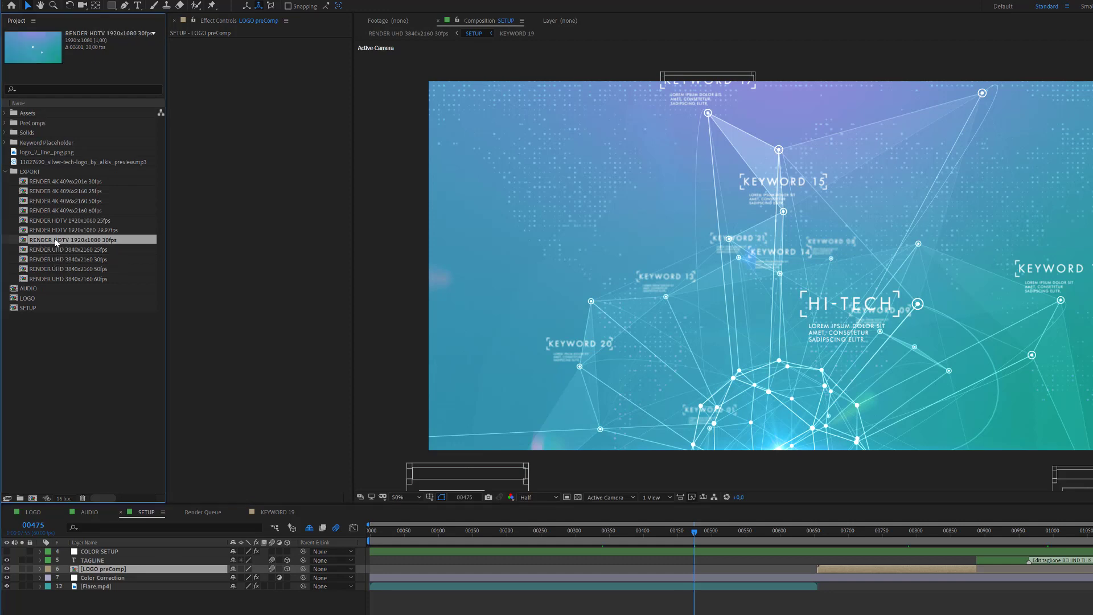
double_click(85, 241)
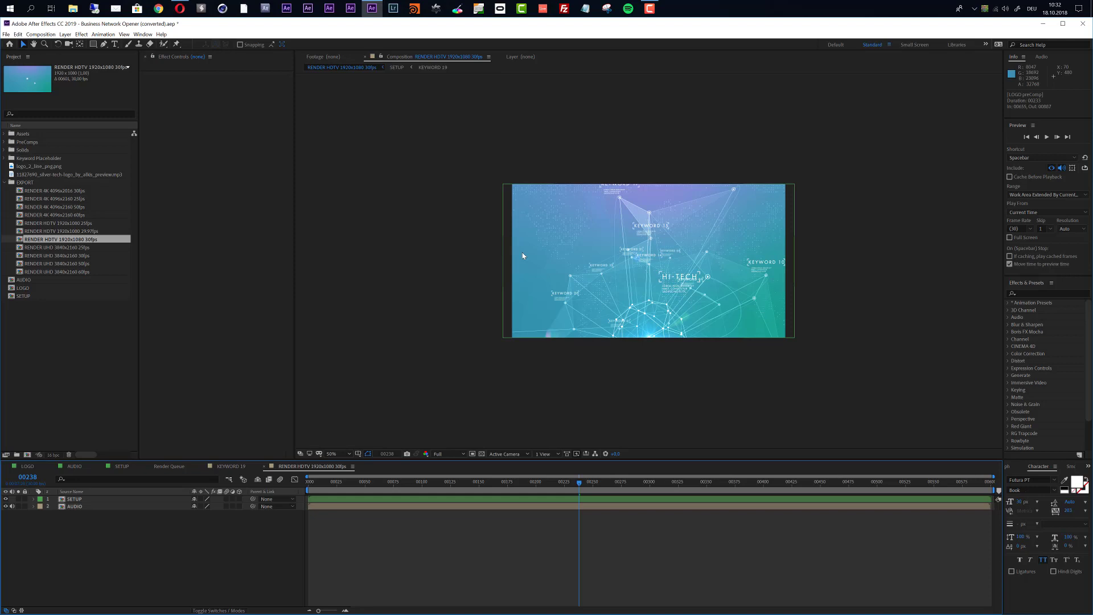
Switch to the Opera browser and view the contact page of graphicinmotion.com with its message form
left_click(182, 10)
left_click(101, 29)
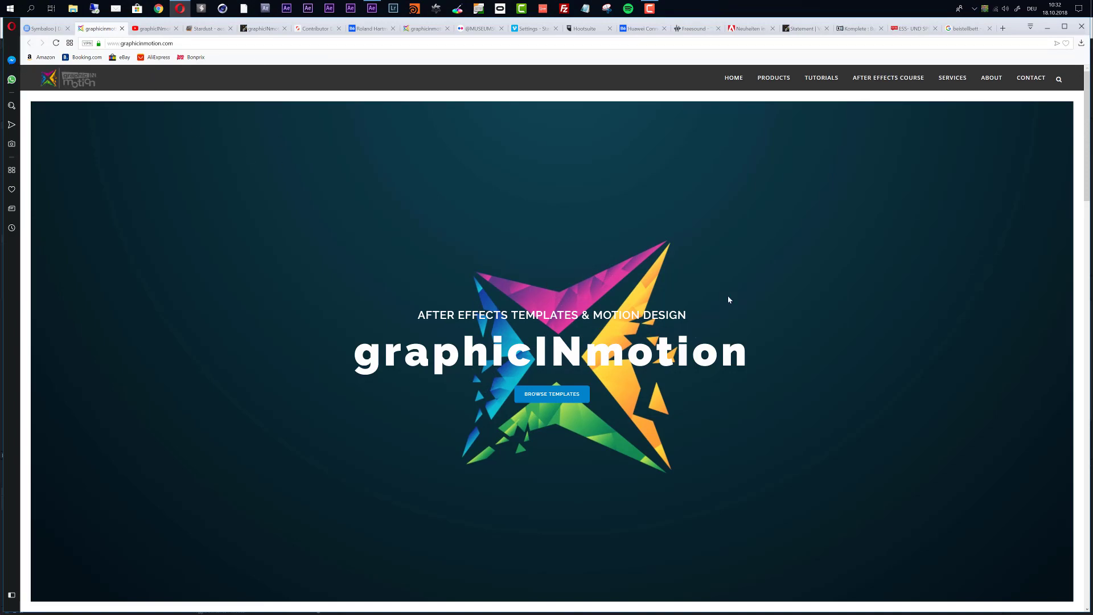
scroll(941, 179, "down", 10)
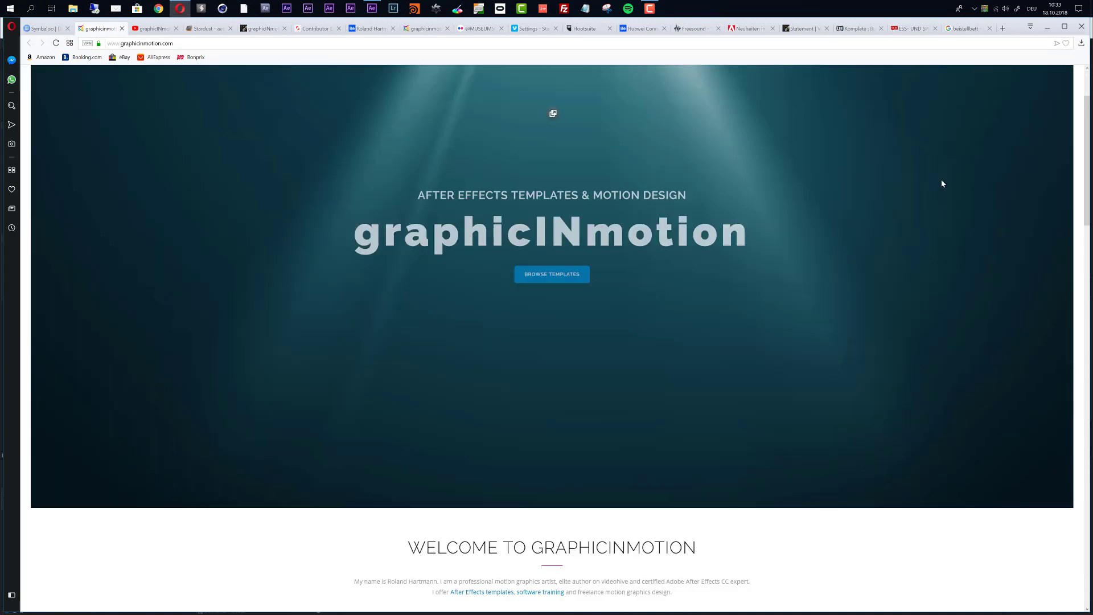
scroll(846, 321, "up", 10)
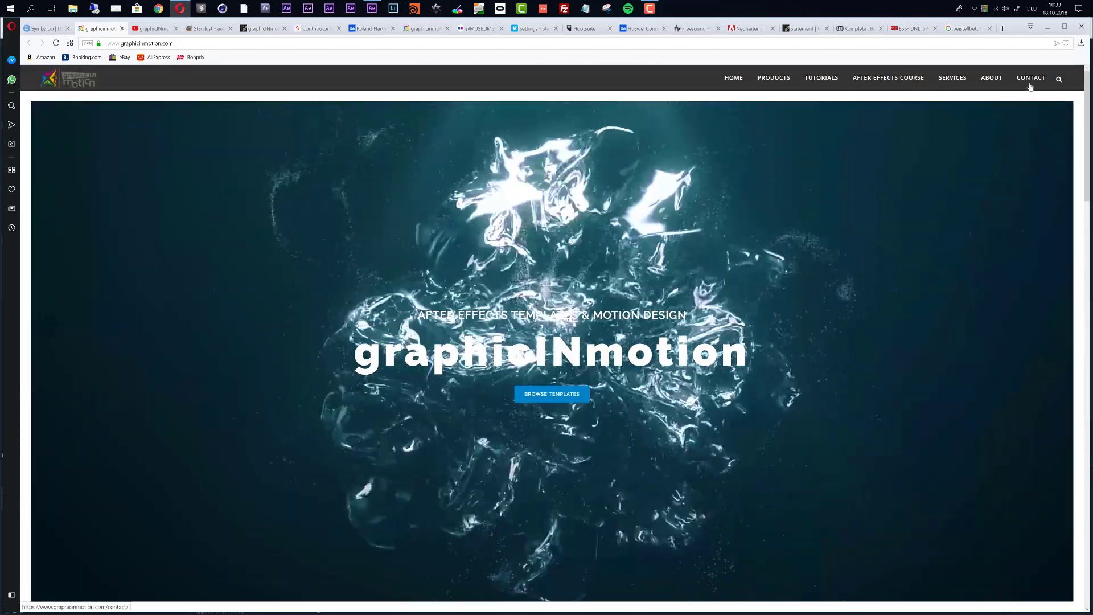
left_click(1030, 78)
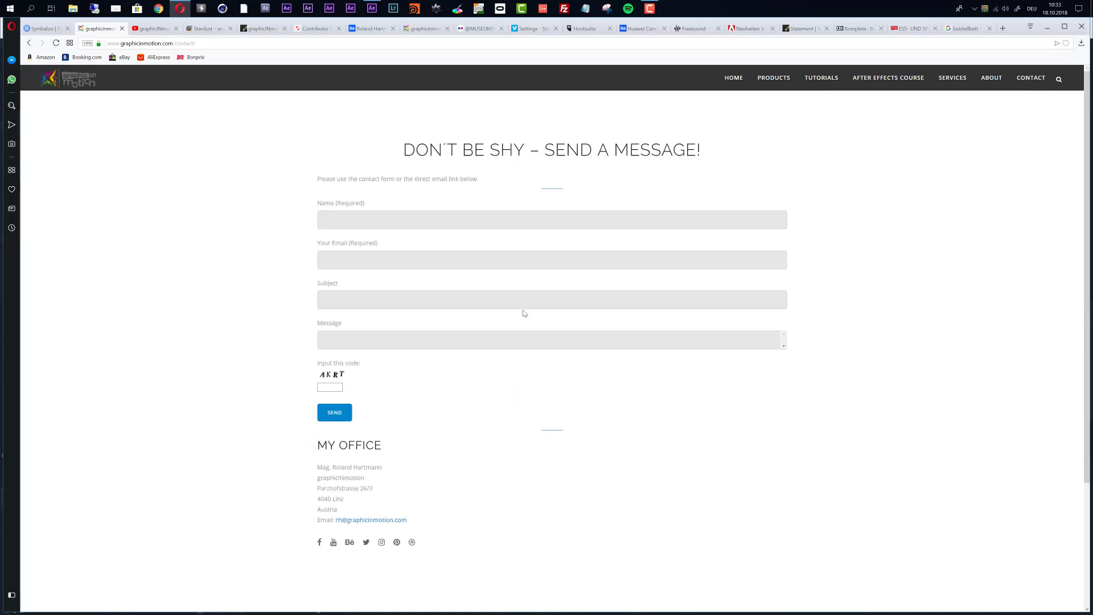
scroll(450, 382, "down", 3)
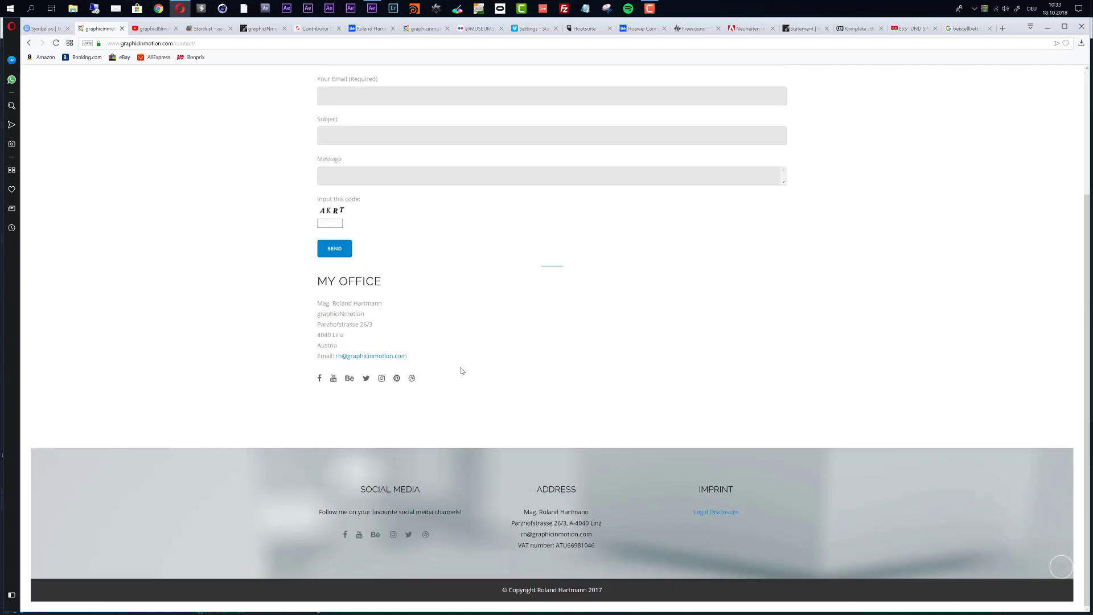
scroll(462, 370, "up", 3)
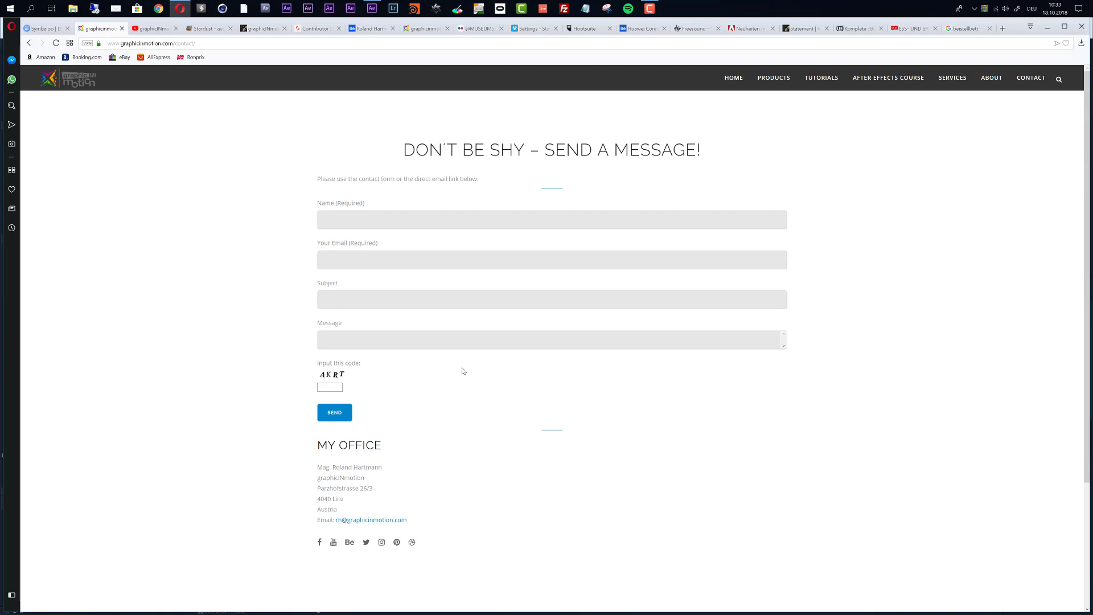
View the graphicINmotion profile on VideoHive and its email contact form
left_click(260, 31)
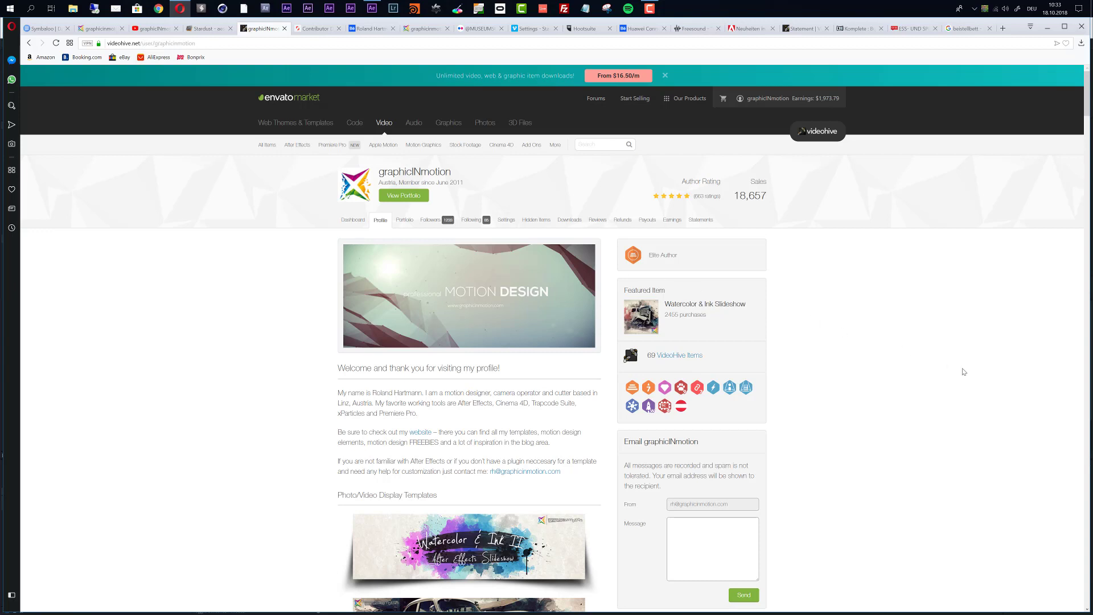
scroll(758, 337, "down", 3)
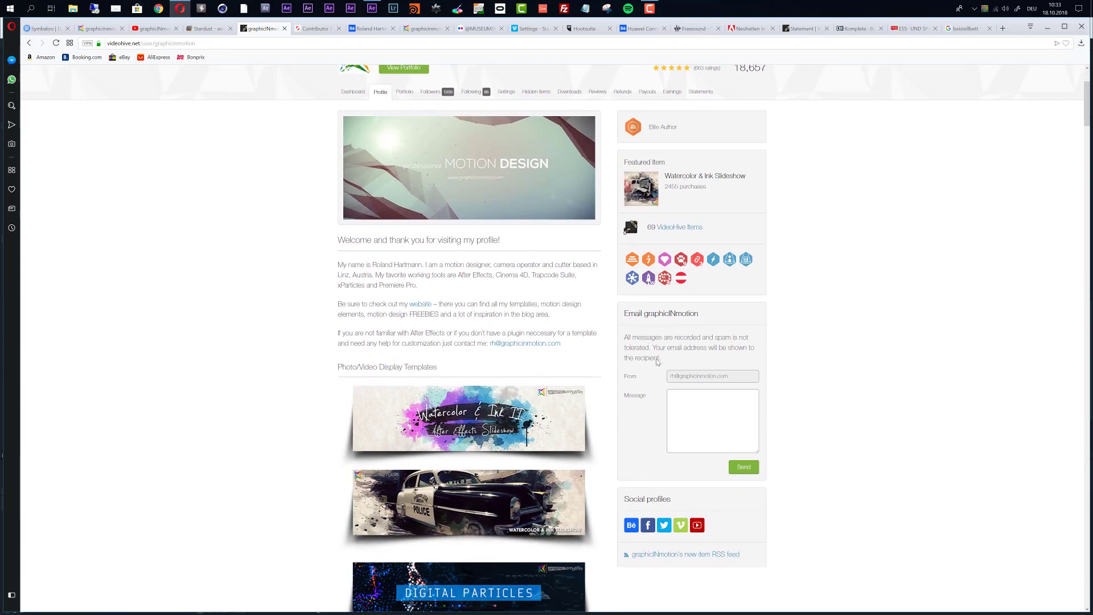
scroll(895, 390, "up", 3)
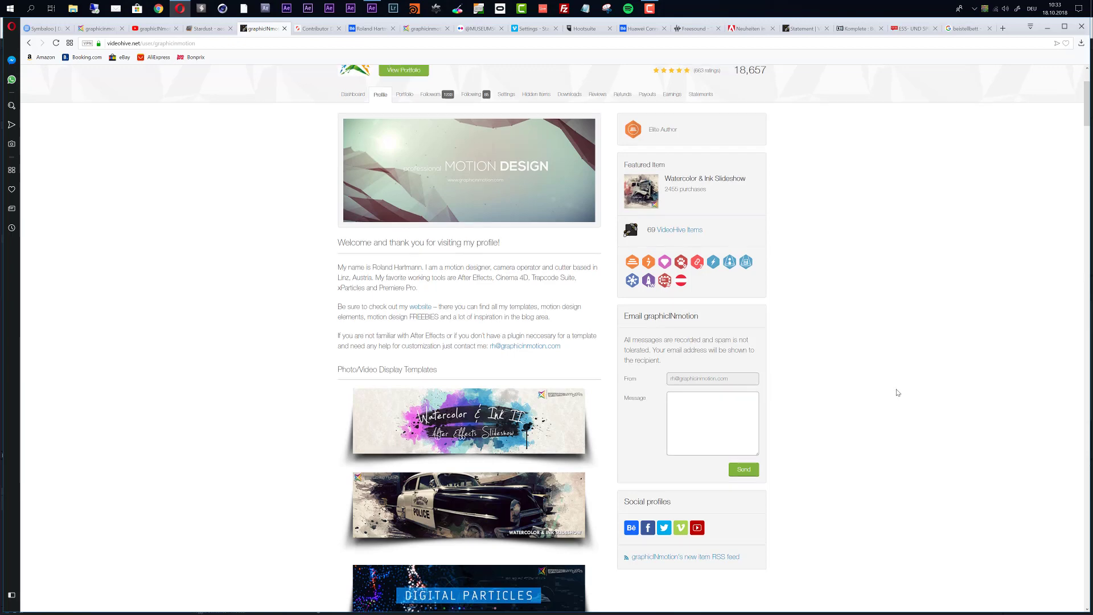
Switch back to After Effects and view the HDTV render composition at 100%
left_click(371, 9)
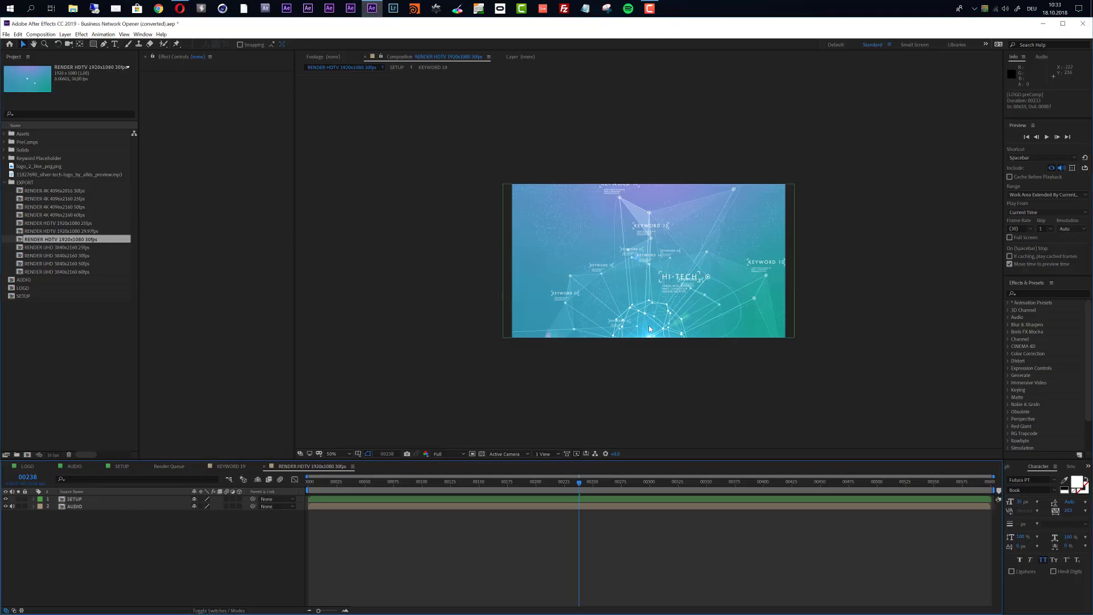
key("slash")
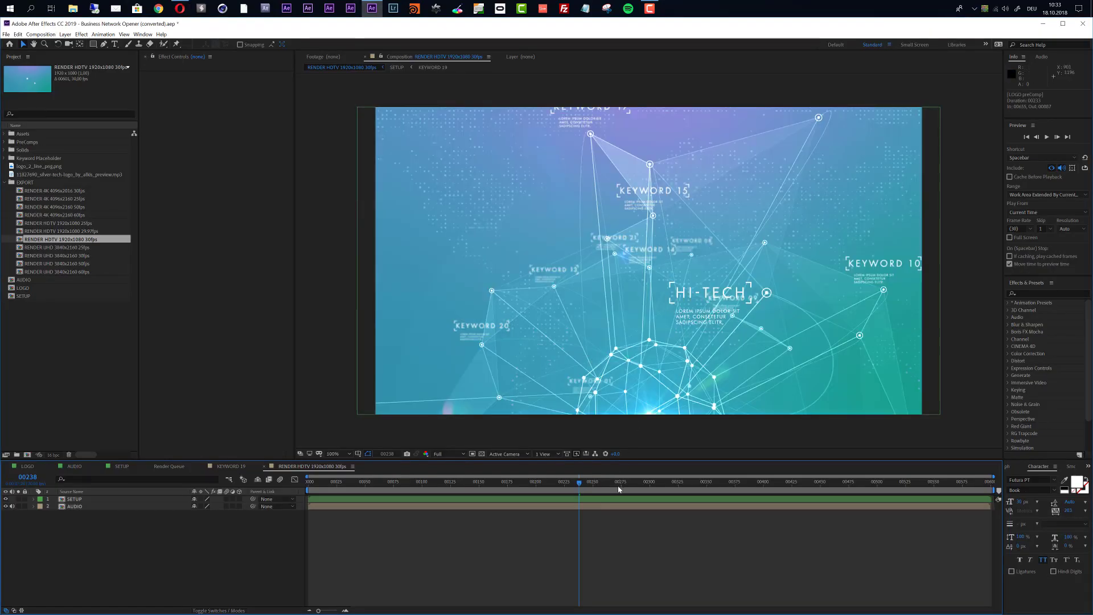